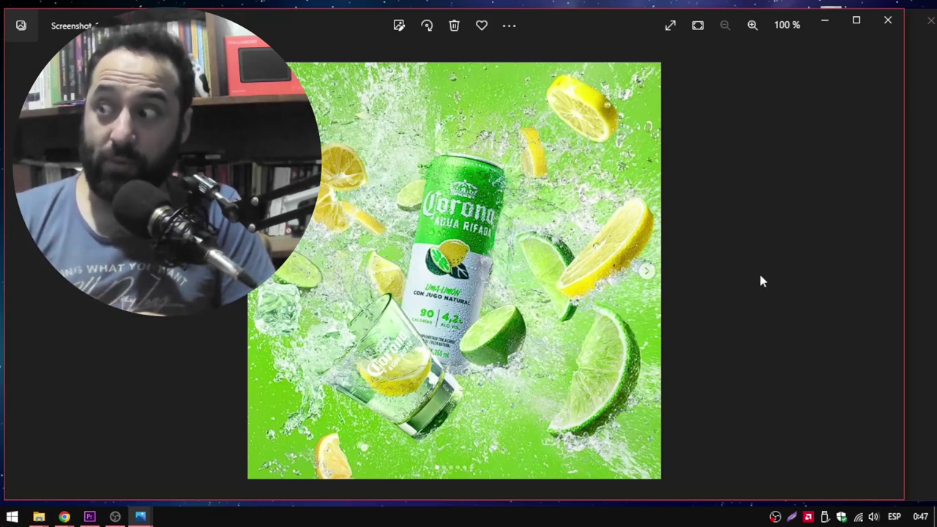
# Step: Compare the green Corona splash photo with the blue Photoshop can cover in Windows Photos
pyautogui.click(927, 277)
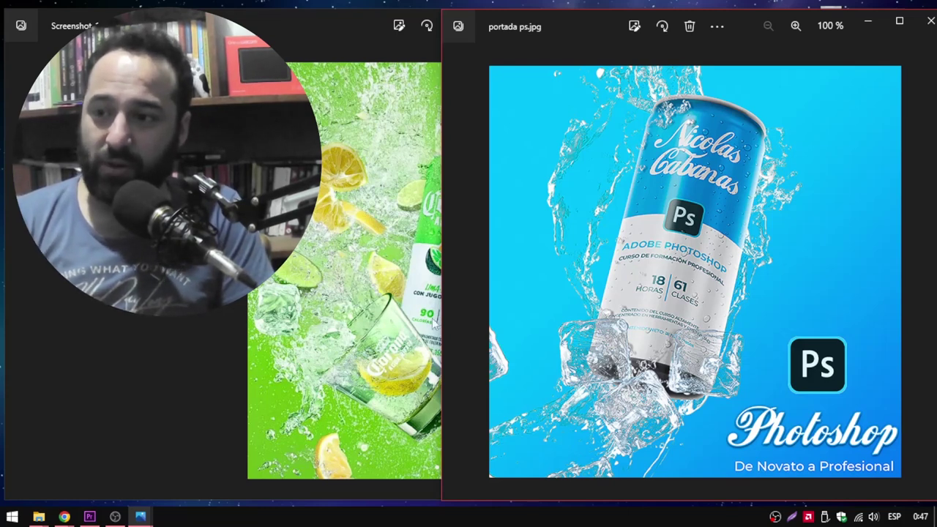
pyautogui.click(394, 325)
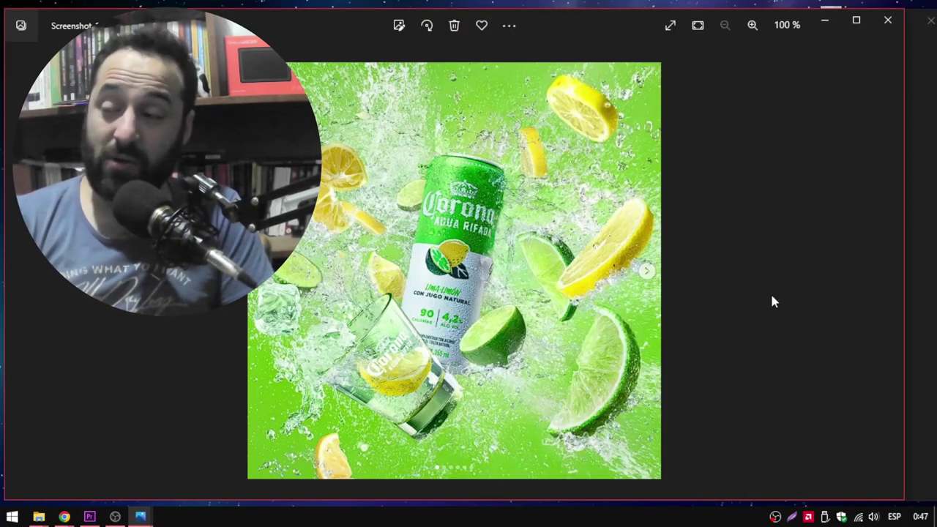
pyautogui.click(928, 301)
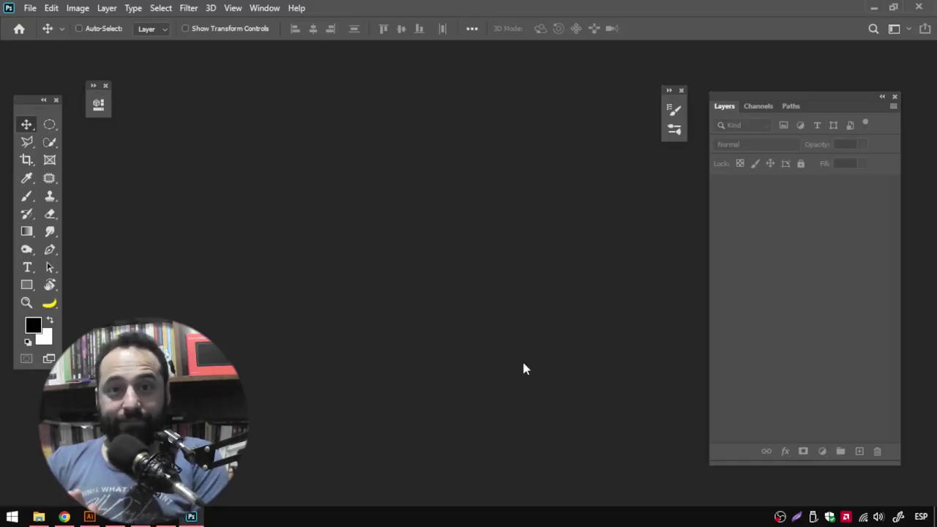
# Step: Create a 2000×2000 px, 150 ppi document named PS COLA
pyautogui.hotkey('ctrl', 'n')
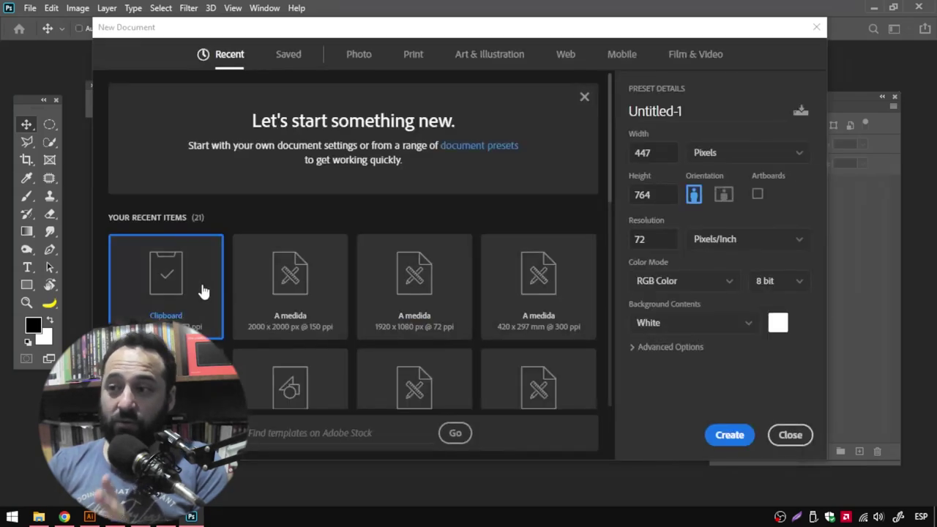
pyautogui.write('2000')
pyautogui.press('Tab')
pyautogui.write('2000')
pyautogui.press('Tab')
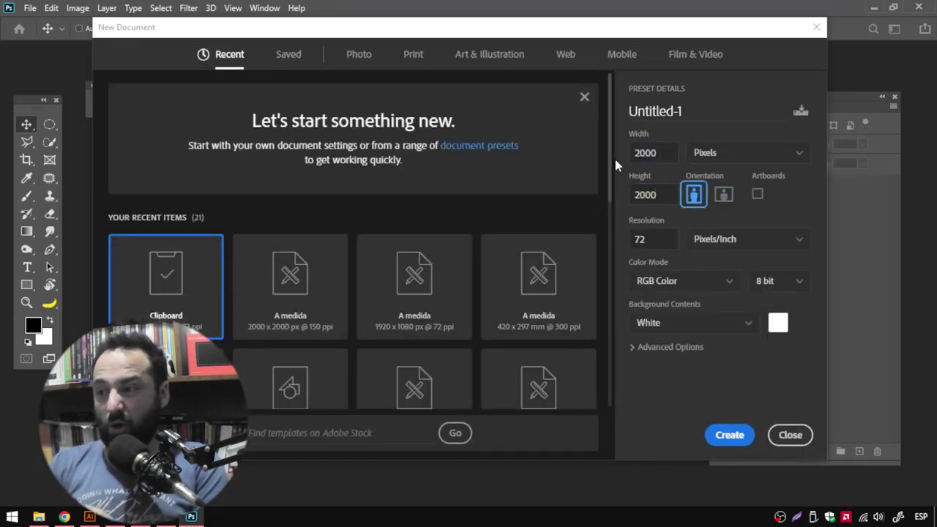
pyautogui.press('Tab')
pyautogui.write('150')
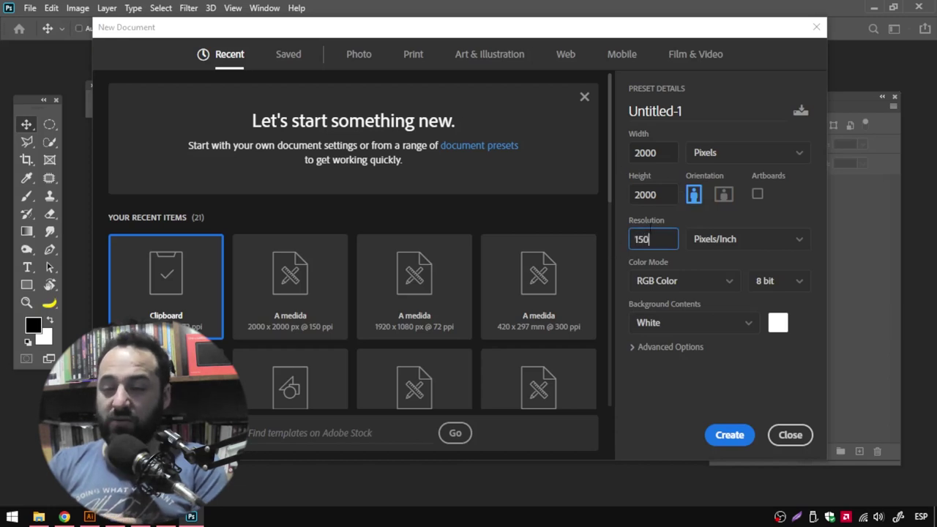
pyautogui.click(692, 117)
pyautogui.write('PS COLA')
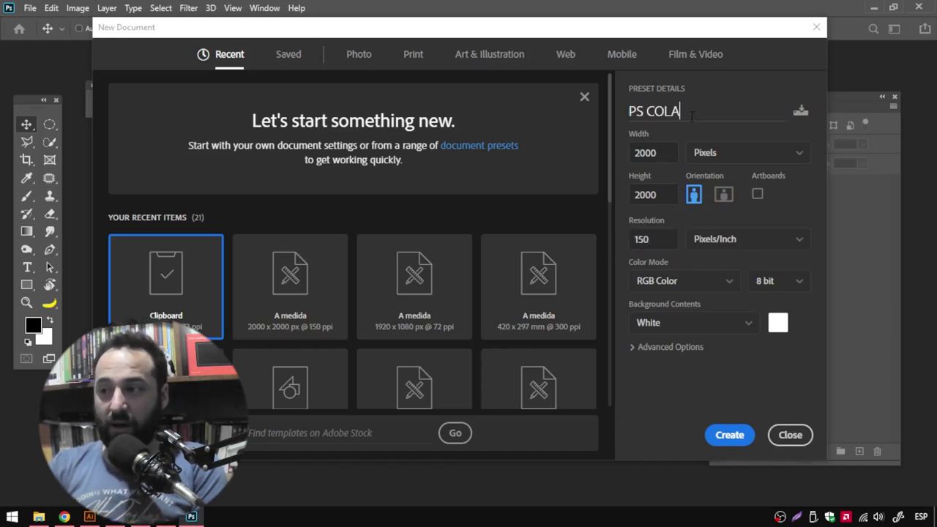
pyautogui.click(727, 435)
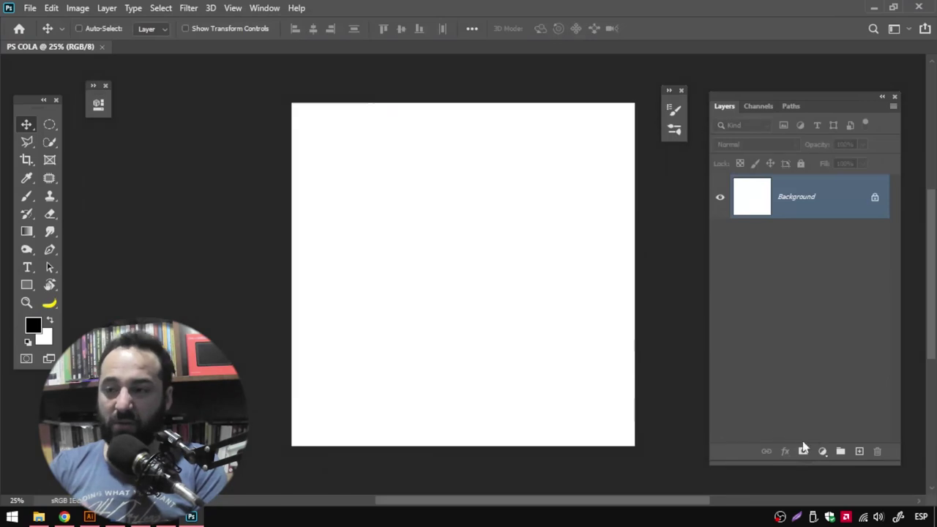
# Step: Add a Gradient Fill layer using a Blues preset angled at 130.82°
pyautogui.click(827, 451)
pyautogui.click(850, 225)
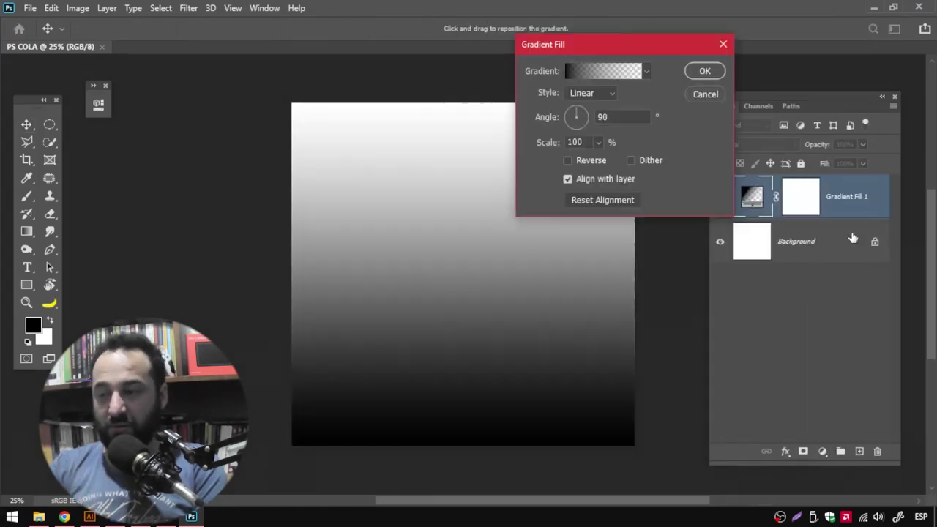
pyautogui.click(647, 71)
pyautogui.click(532, 119)
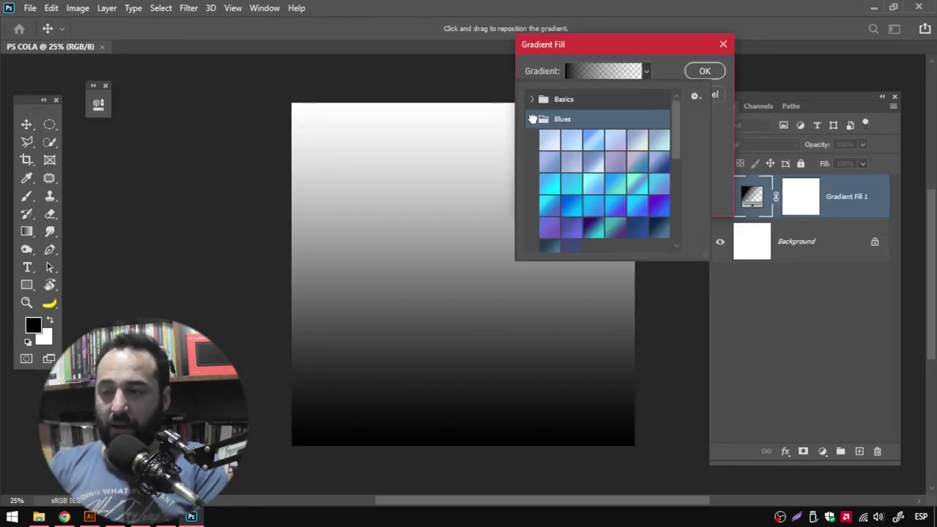
pyautogui.doubleClick(580, 210)
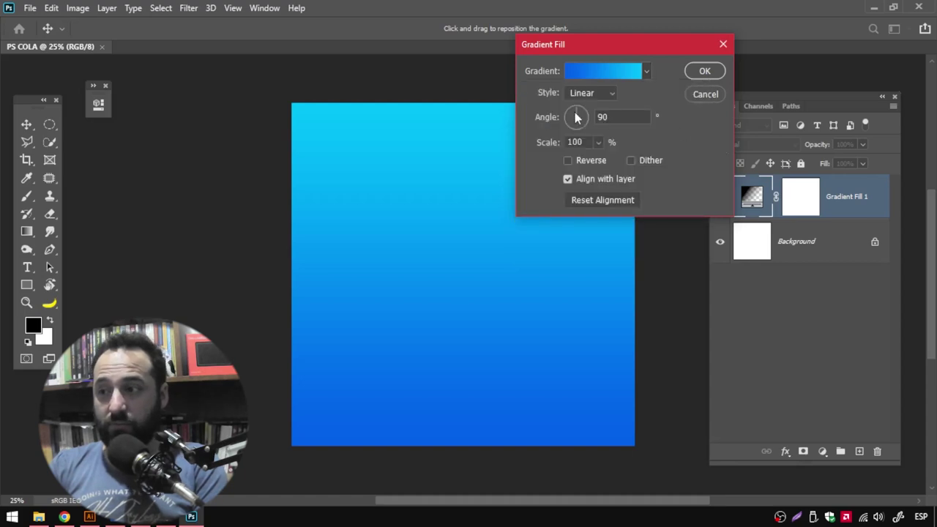
pyautogui.moveTo(575, 117); pyautogui.dragTo(571, 113)
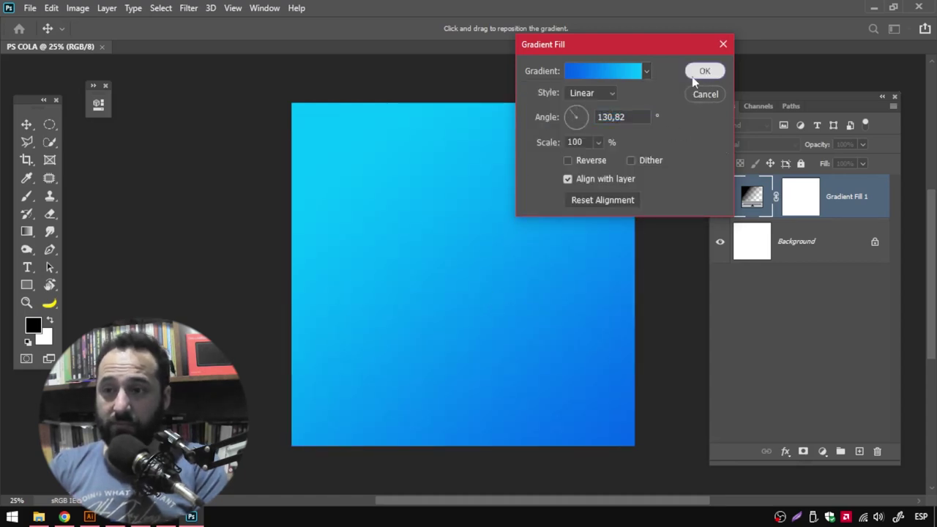
pyautogui.click(704, 71)
# Step: Copy the shaded can artwork from Illustrator
pyautogui.click(90, 517)
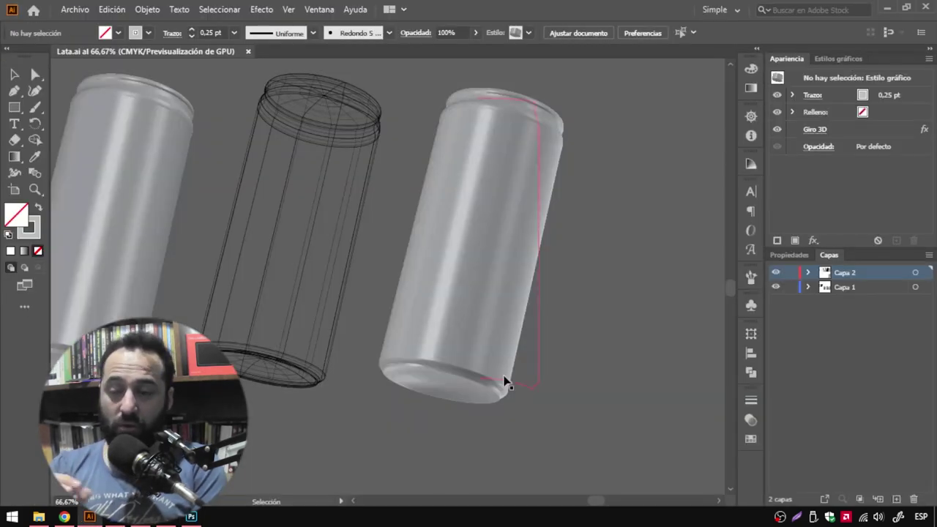
pyautogui.click(533, 222)
pyautogui.hotkey('ctrl', '-')
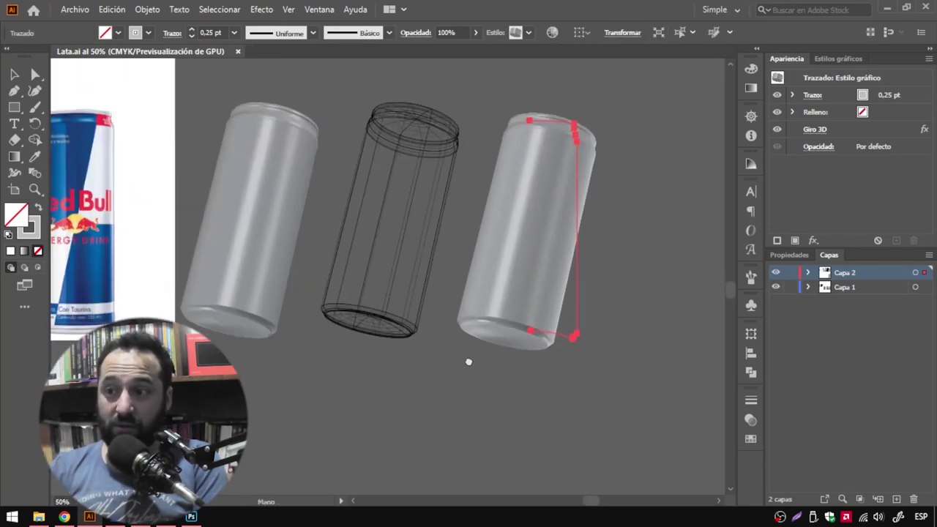
pyautogui.moveTo(468, 362); pyautogui.dragTo(456, 310)
pyautogui.hotkey('alt', 'Tab')
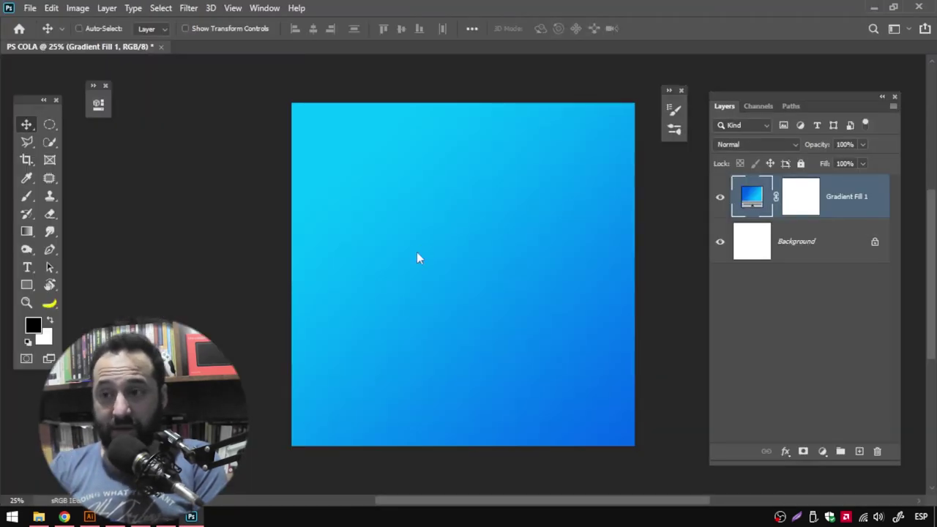
# Step: Paste the can as pixels, then scale it down and position it on the gradient
pyautogui.hotkey('ctrl', 'v')
pyautogui.click(523, 137)
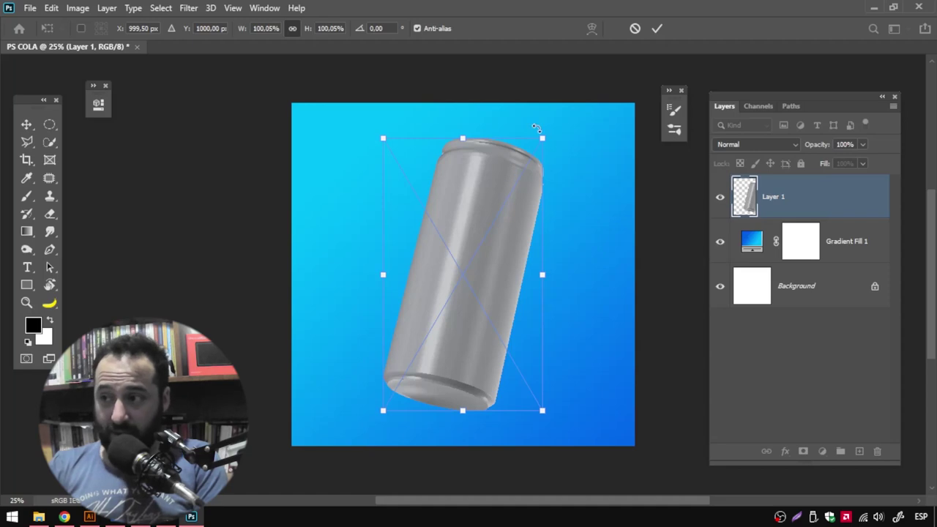
pyautogui.moveTo(542, 138); pyautogui.dragTo(528, 156)
pyautogui.moveTo(490, 211); pyautogui.dragTo(500, 197)
pyautogui.press('Return')
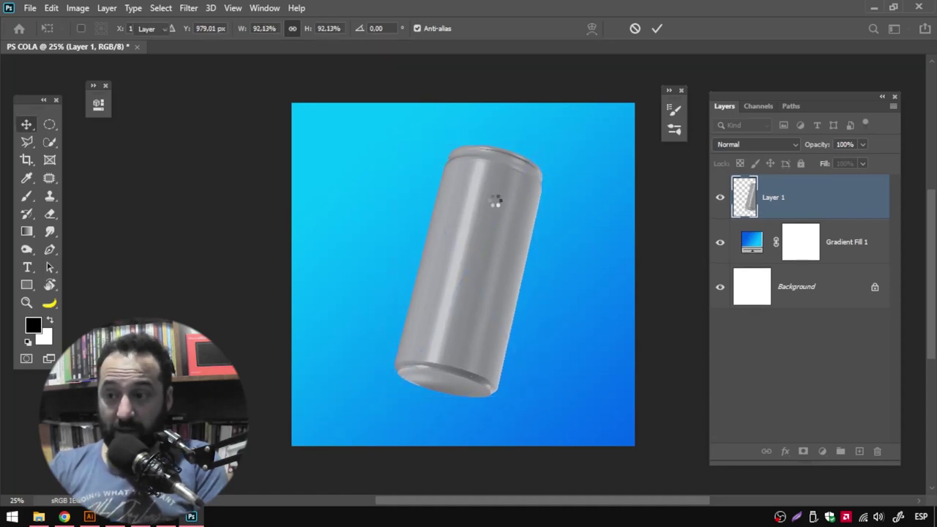
# Step: Draw a tall rectangle over the can, convert it to a smart object and open its contents
pyautogui.press('u')
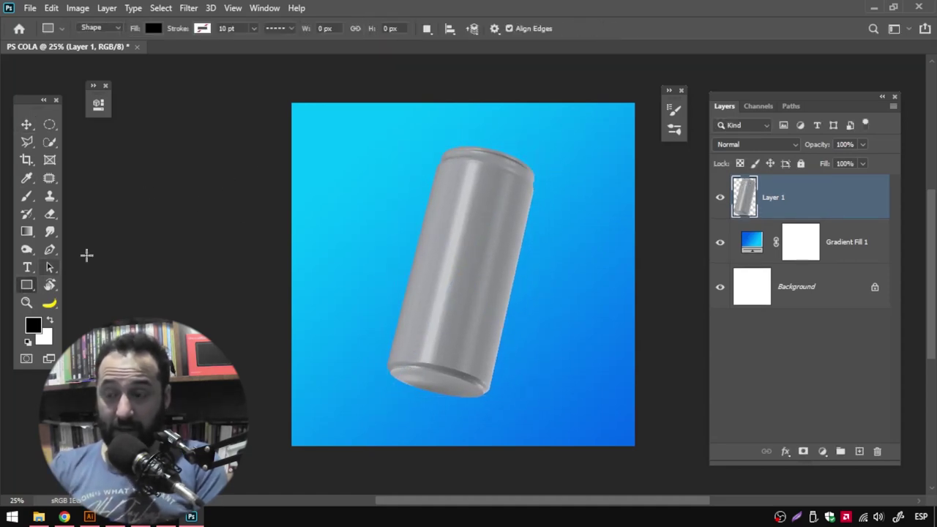
pyautogui.moveTo(373, 126)
pyautogui.mouseDown()
pyautogui.moveTo(514, 409)
pyautogui.moveTo(539, 427)
pyautogui.mouseUp()
pyautogui.rightClick(812, 196)
pyautogui.click(845, 201)
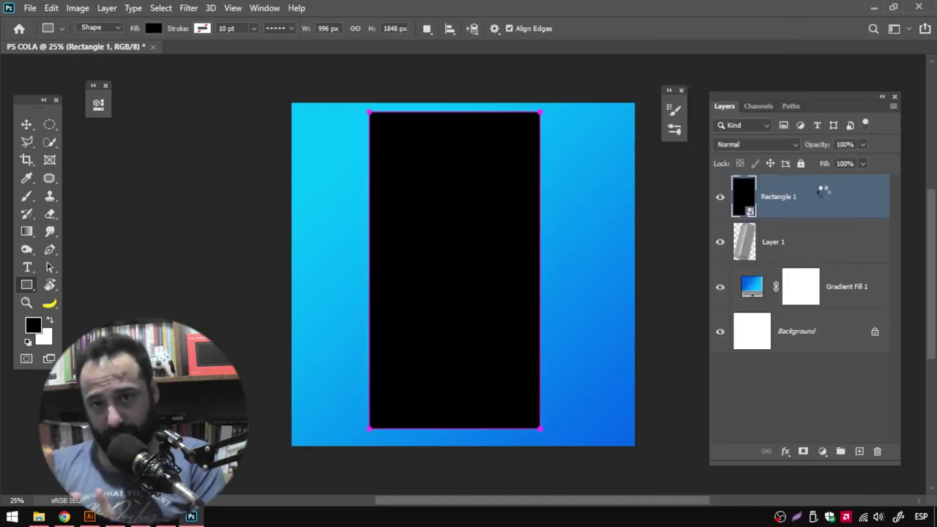
pyautogui.doubleClick(749, 211)
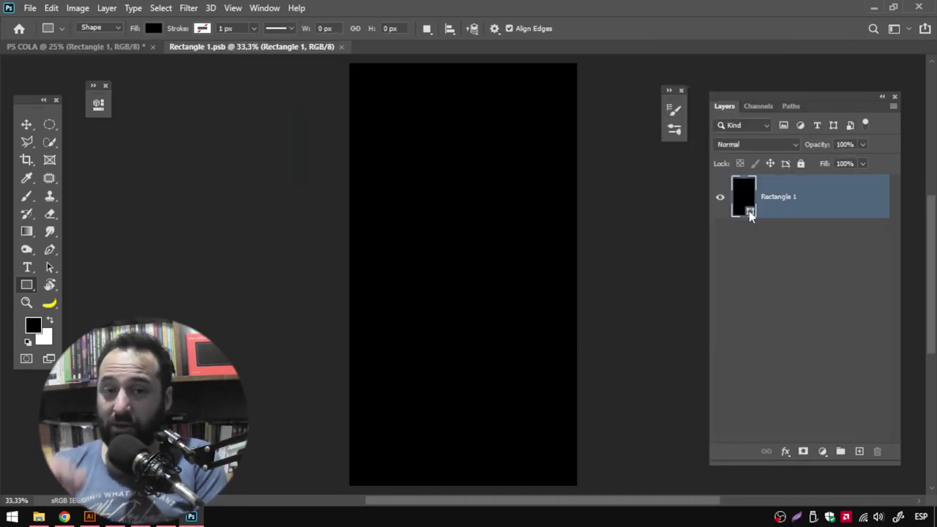
# Step: Make the label rectangle white and draw a band across its top
pyautogui.click(154, 29)
pyautogui.click(66, 98)
pyautogui.press('Return')
pyautogui.moveTo(339, 58)
pyautogui.mouseDown()
pyautogui.moveTo(588, 266)
pyautogui.moveTo(591, 237)
pyautogui.moveTo(578, 222)
pyautogui.mouseUp()
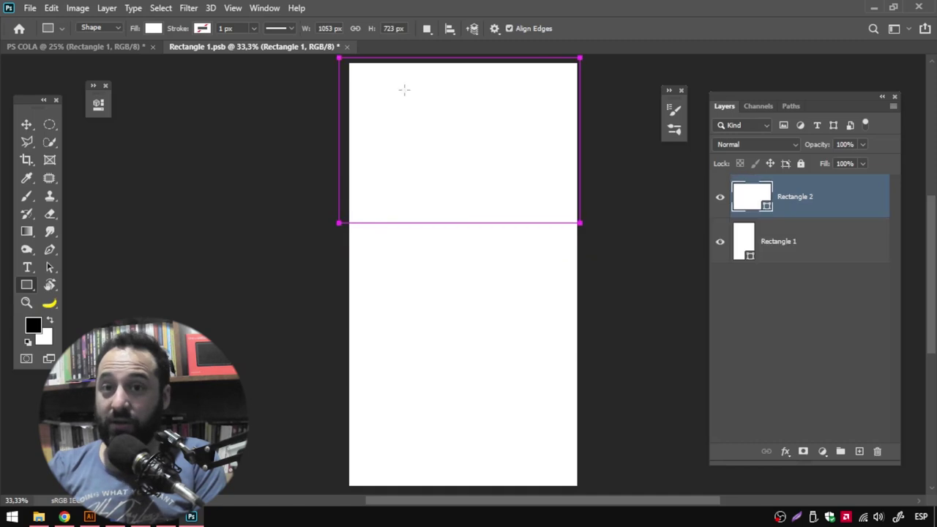
# Step: Colour the top band cyan from the CMYK swatches after trying blue shades
pyautogui.click(154, 29)
pyautogui.click(240, 56)
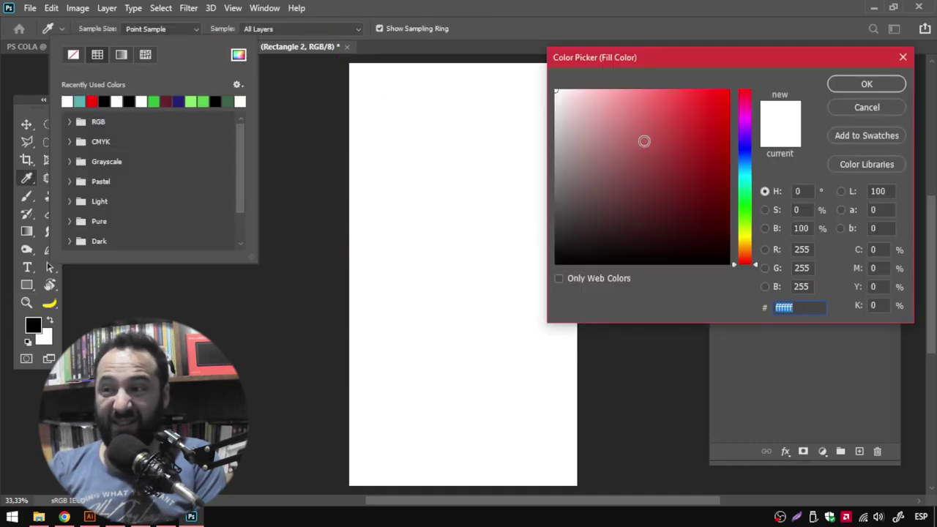
pyautogui.click(744, 159)
pyautogui.moveTo(673, 127)
pyautogui.mouseDown()
pyautogui.moveTo(669, 102)
pyautogui.moveTo(683, 140)
pyautogui.mouseUp()
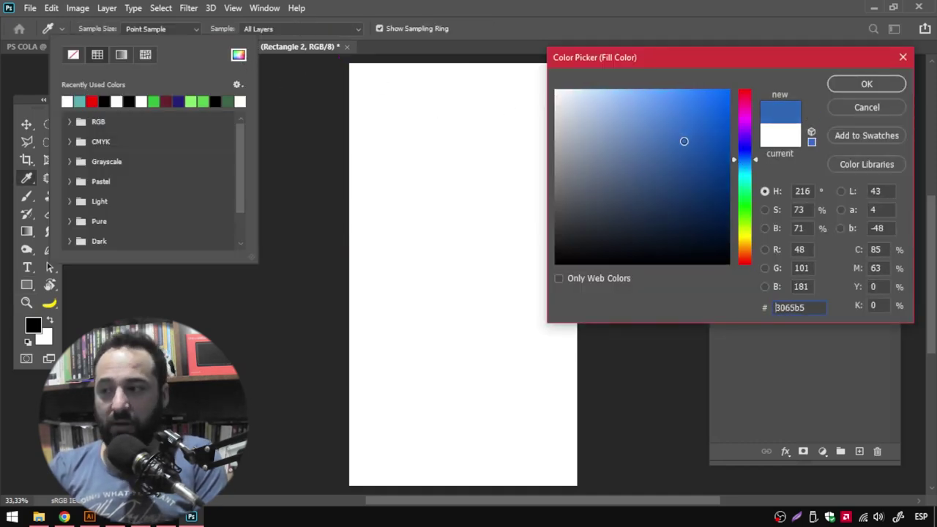
pyautogui.click(856, 86)
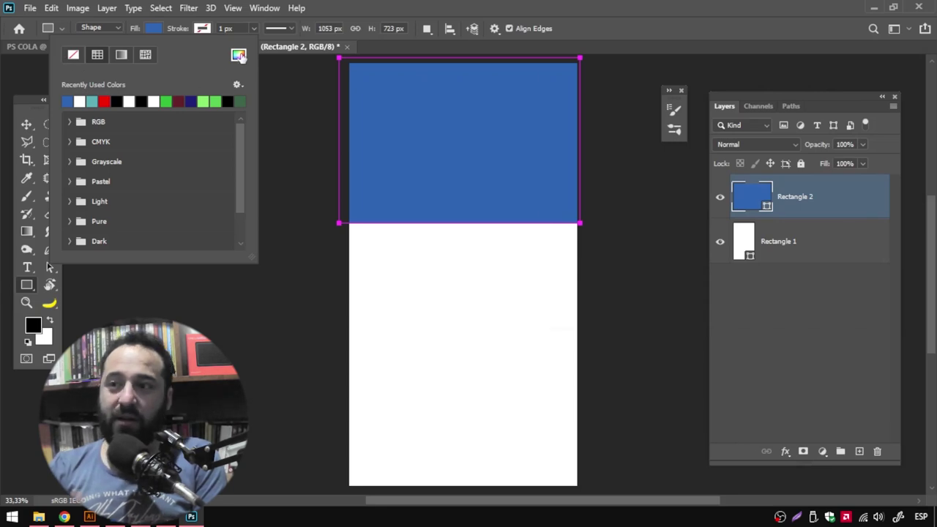
pyautogui.click(239, 56)
pyautogui.moveTo(673, 126); pyautogui.dragTo(662, 118)
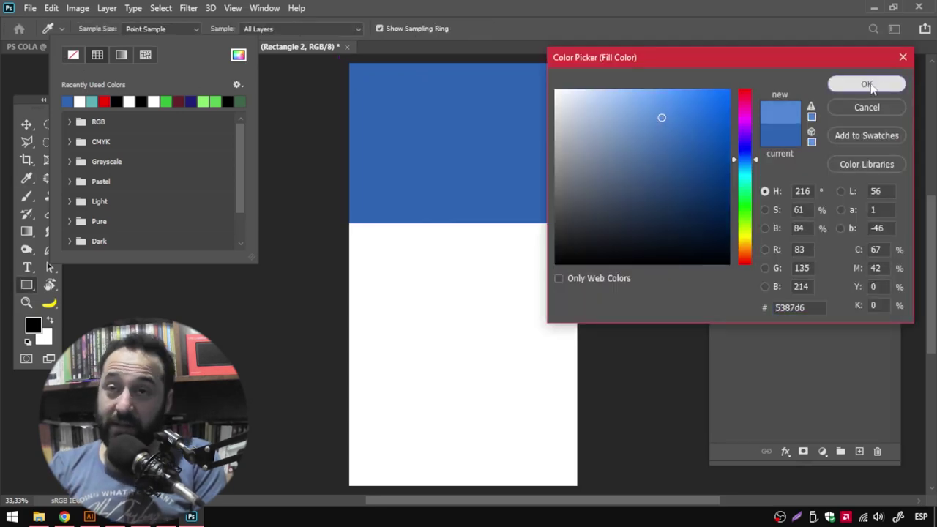
pyautogui.click(866, 85)
pyautogui.click(69, 142)
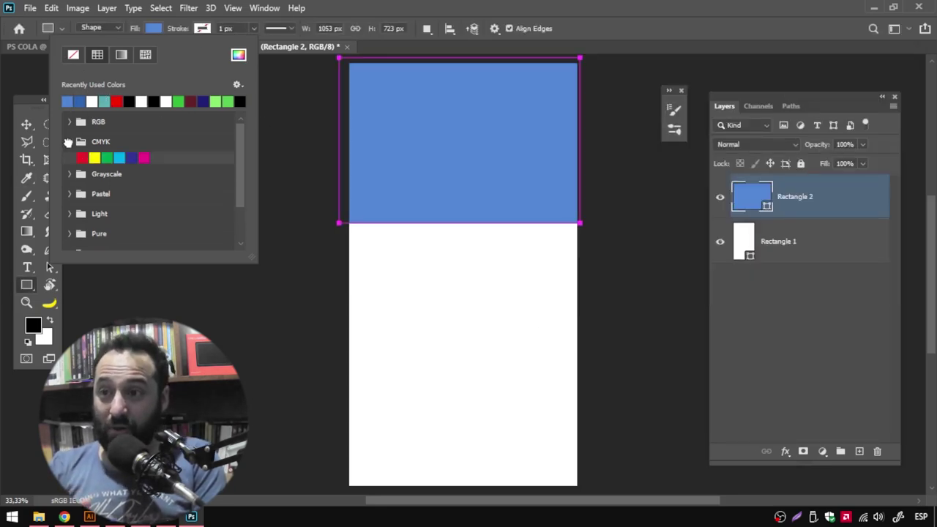
pyautogui.click(119, 157)
pyautogui.click(580, 10)
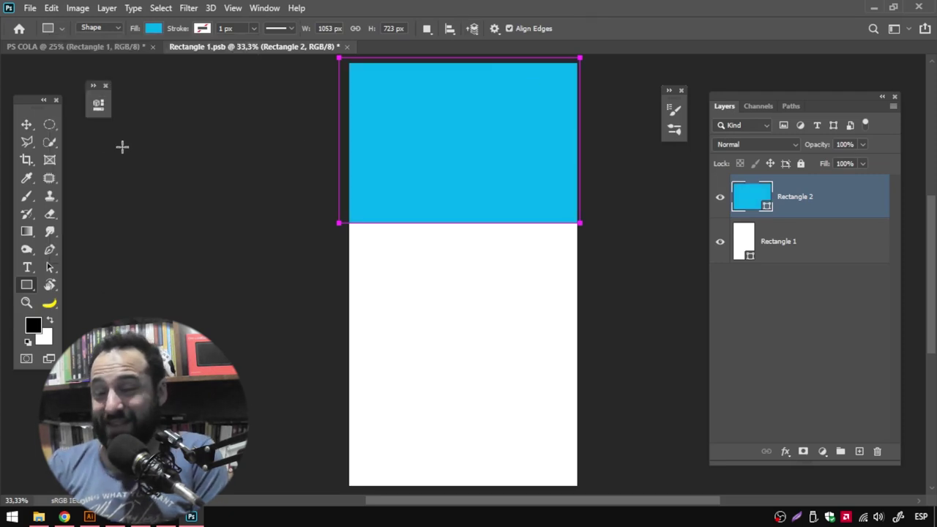
pyautogui.click(27, 124)
pyautogui.press('r')
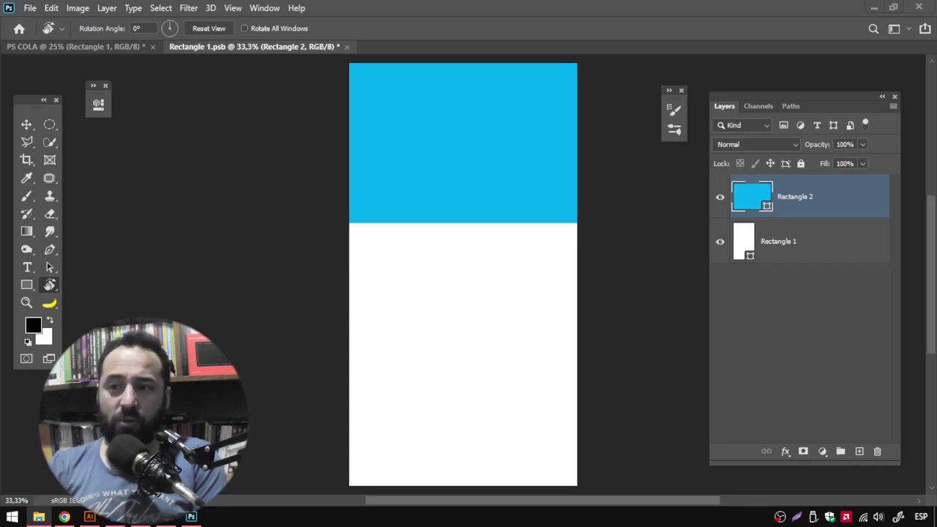
# Step: Install LOKICOLA.TTF from the Drink-Proyect folder, replacing the existing font
pyautogui.click(39, 517)
pyautogui.scroll(3, 513, 256)
pyautogui.rightClick(438, 212)
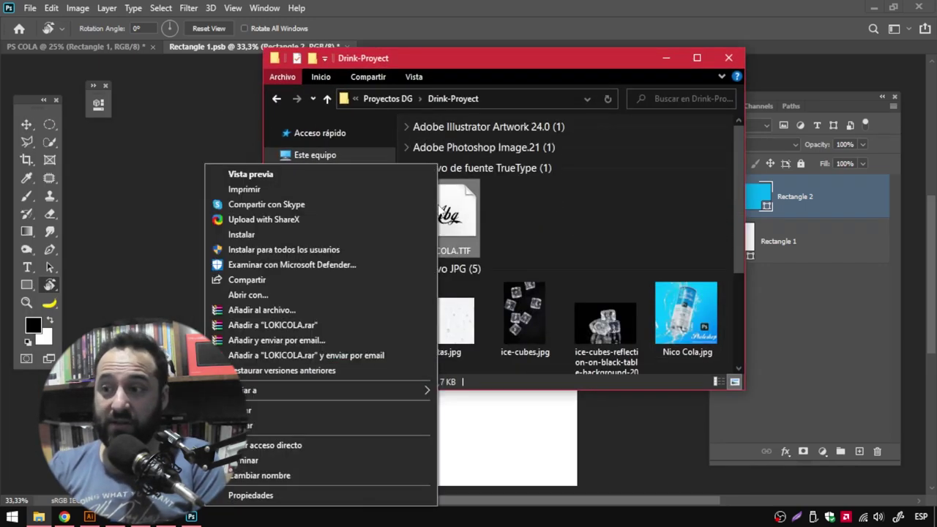
pyautogui.click(312, 233)
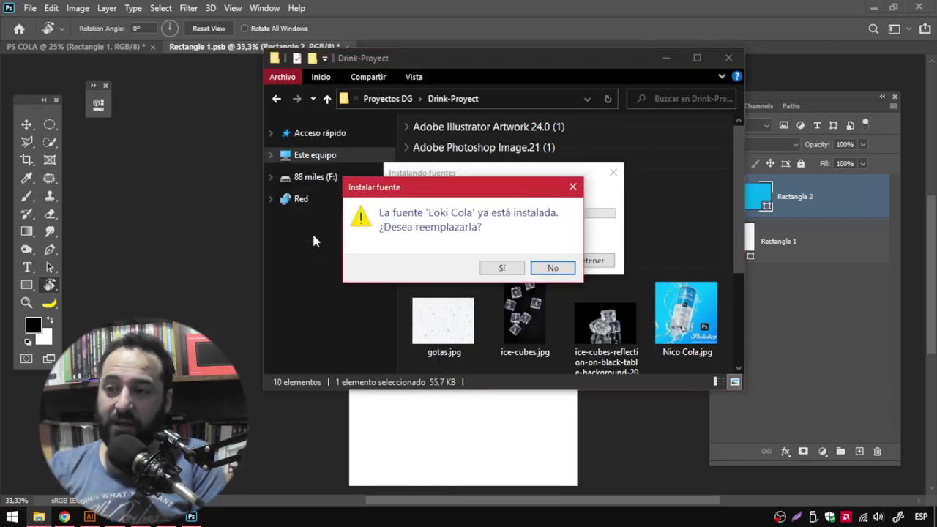
pyautogui.click(489, 269)
pyautogui.click(666, 57)
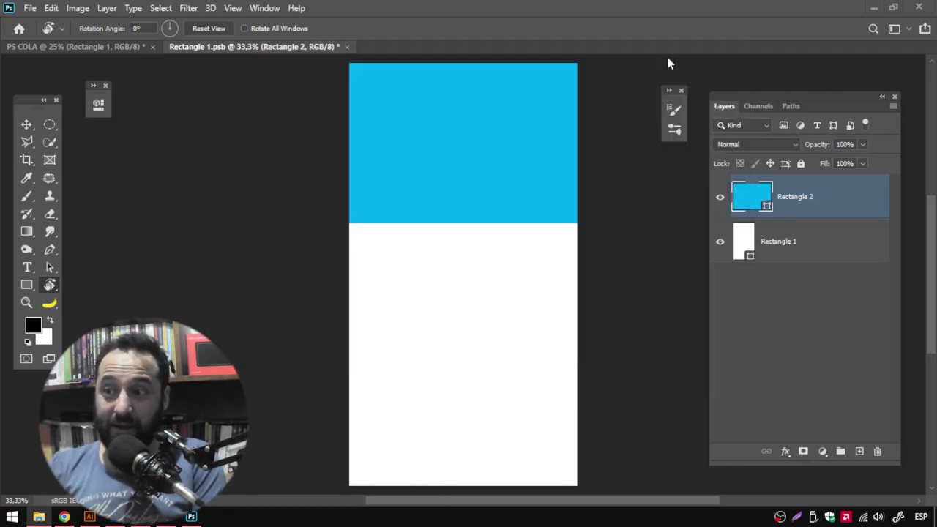
# Step: Type the creator's name as white text and move it into the blue band
pyautogui.press('t')
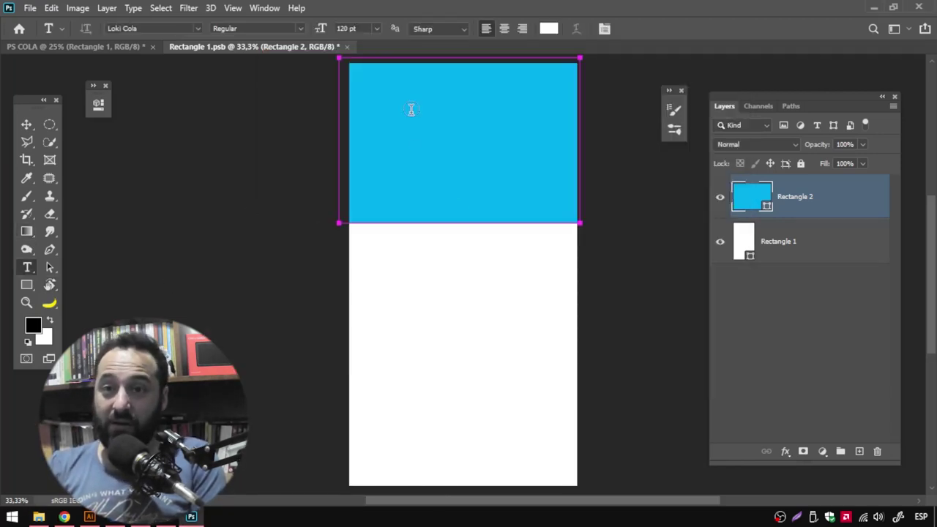
pyautogui.click(409, 276)
pyautogui.press('BackSpace')
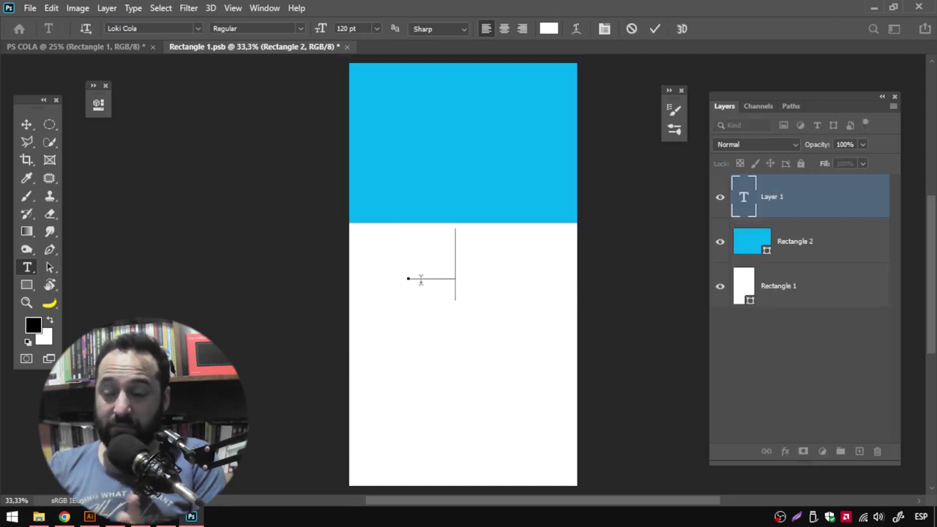
pyautogui.write('PS')
pyautogui.click(27, 124)
pyautogui.moveTo(464, 295)
pyautogui.mouseDown()
pyautogui.moveTo(464, 130)
pyautogui.moveTo(443, 154)
pyautogui.mouseUp()
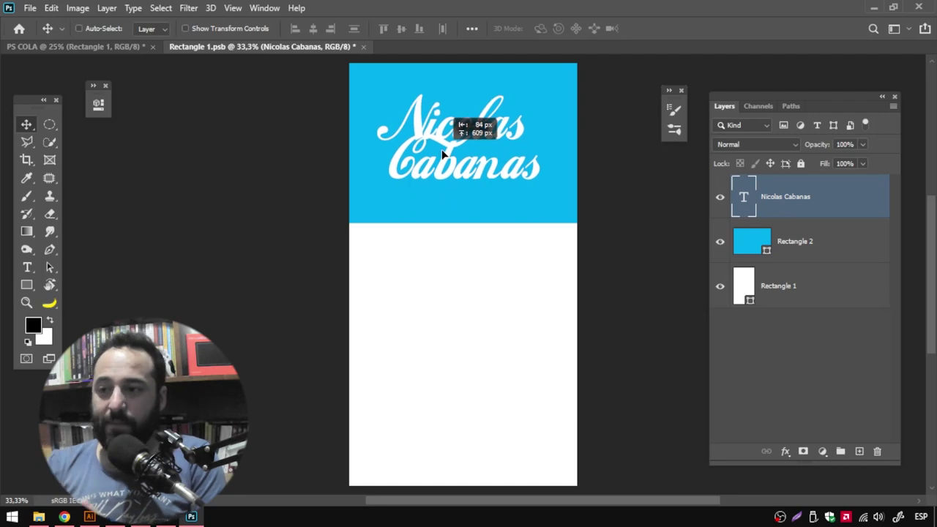
pyautogui.press('t')
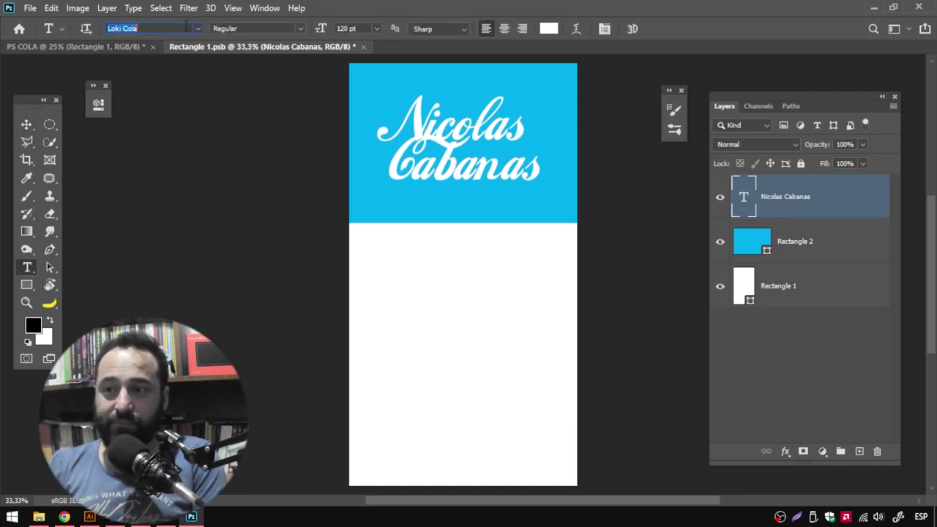
pyautogui.click(26, 125)
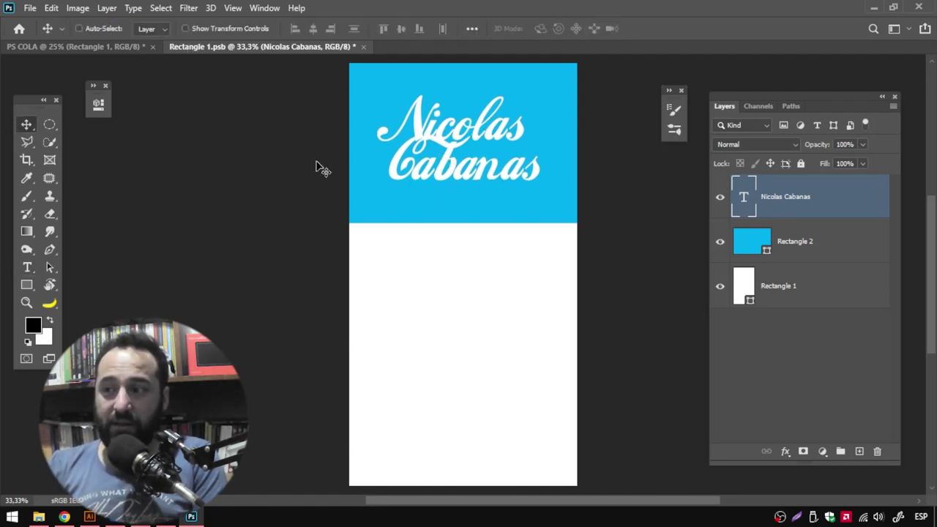
pyautogui.moveTo(469, 145); pyautogui.dragTo(470, 151)
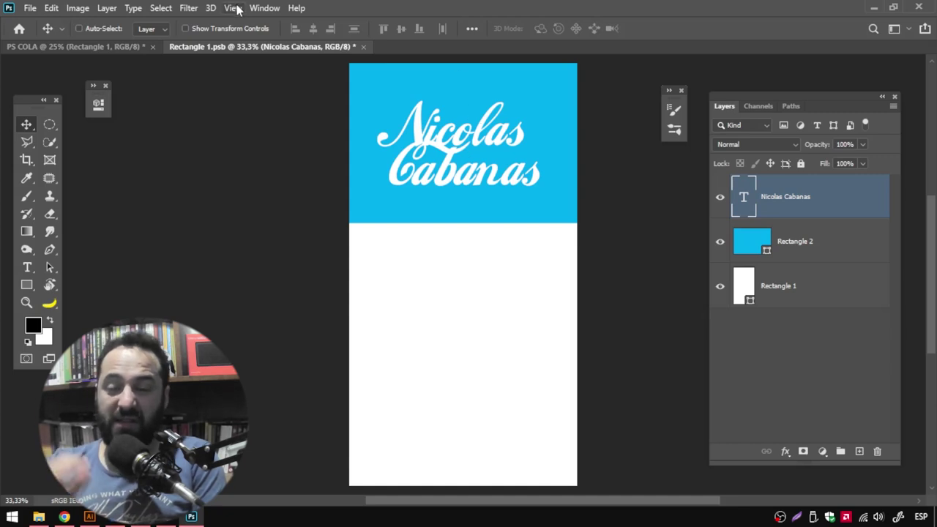
# Step: Widen the name's line spacing, centre-align it, and centre it in the band
pyautogui.click(263, 8)
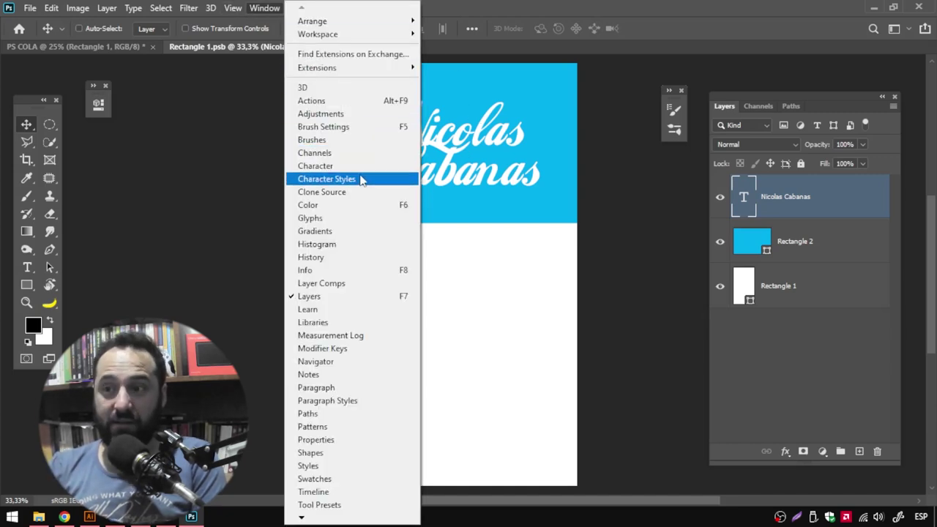
pyautogui.click(215, 291)
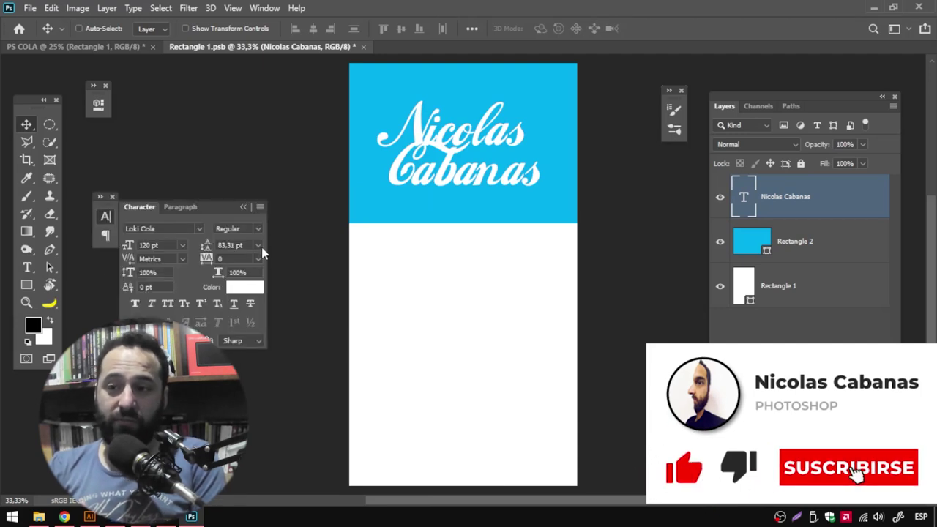
pyautogui.click(257, 246)
pyautogui.click(237, 258)
pyautogui.moveTo(206, 245); pyautogui.dragTo(185, 249)
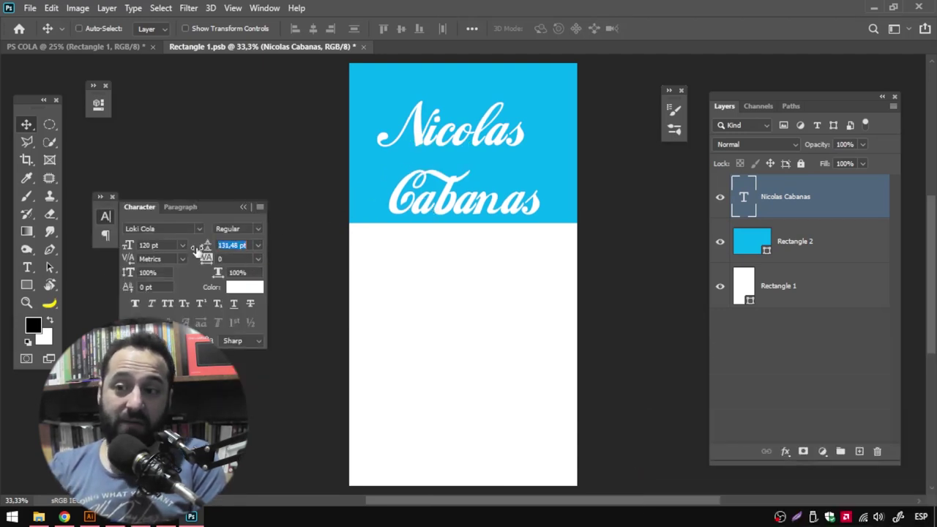
pyautogui.click(181, 207)
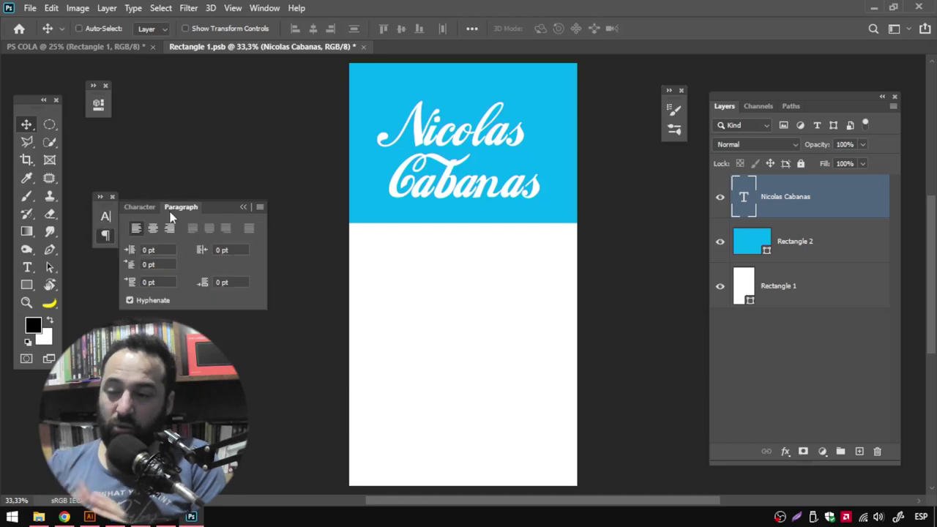
pyautogui.click(152, 227)
pyautogui.moveTo(386, 141); pyautogui.dragTo(468, 152)
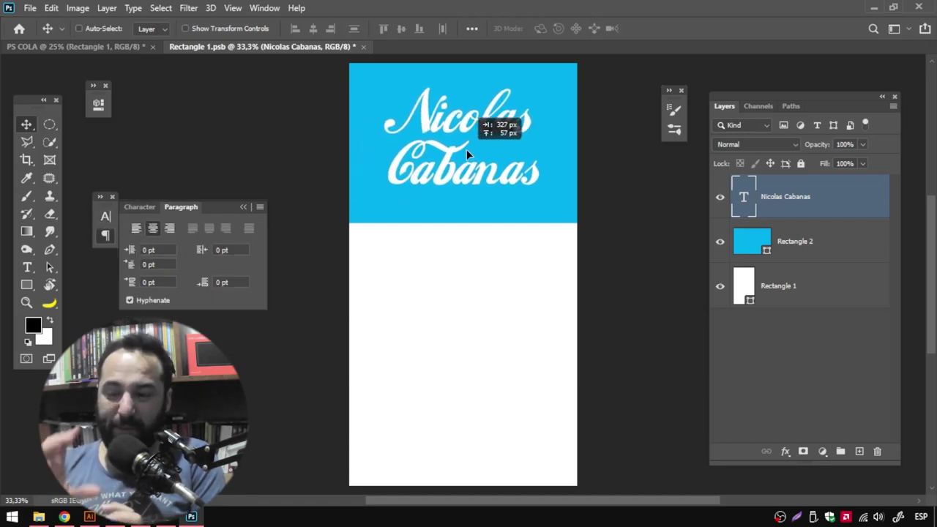
pyautogui.moveTo(468, 152); pyautogui.dragTo(468, 158)
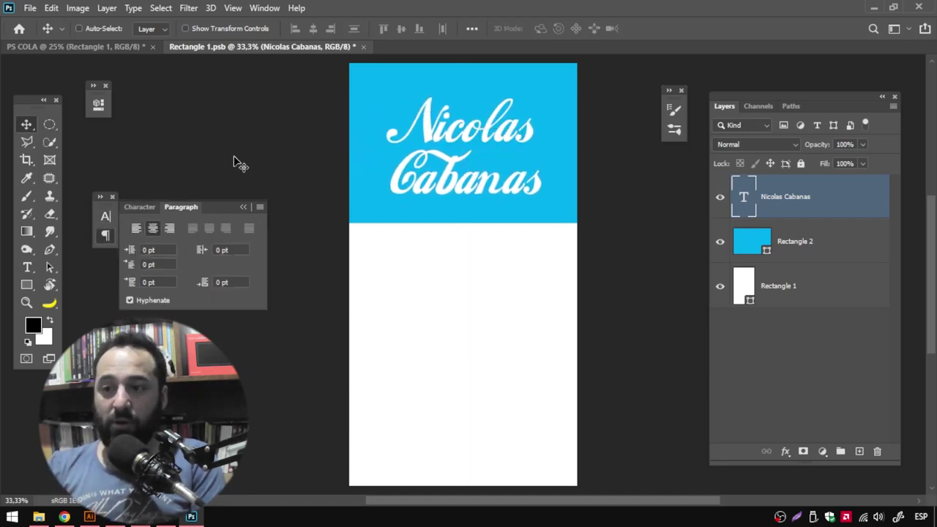
pyautogui.scroll(3, 473, 362)
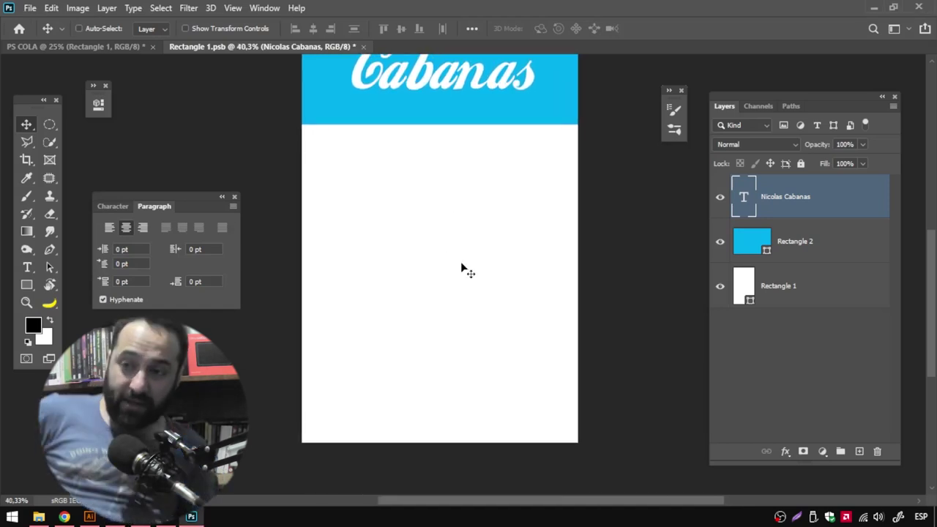
pyautogui.scroll(2, 414, 180)
# Step: Add cyan Ps text and move it below the blue band
pyautogui.press('t')
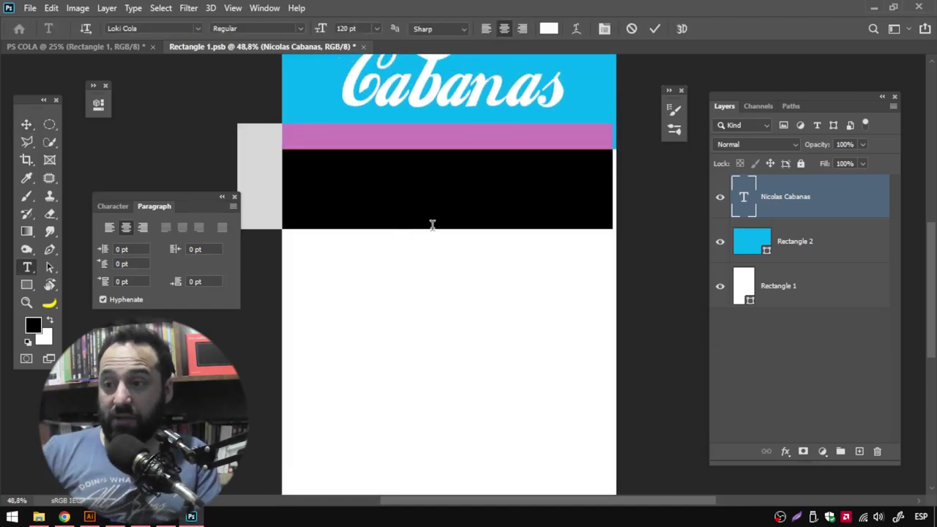
pyautogui.click(432, 220)
pyautogui.press('BackSpace')
pyautogui.write('C')
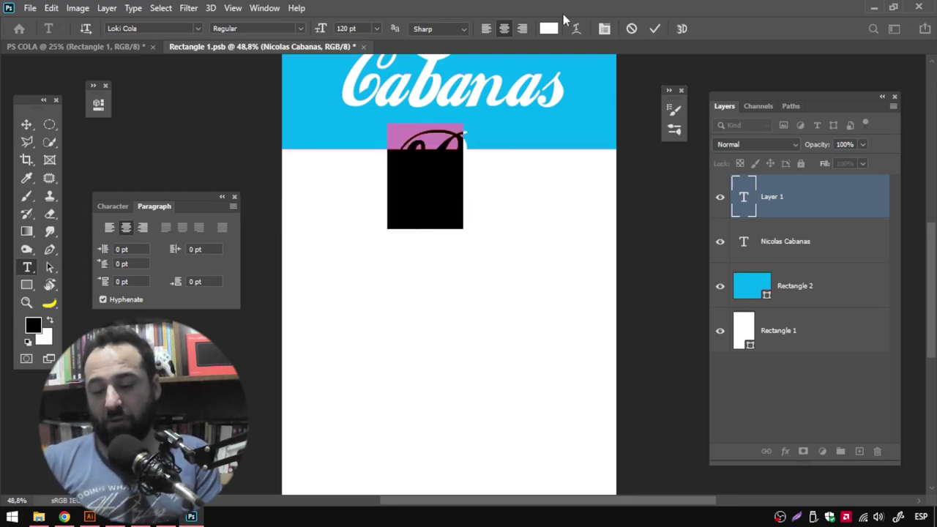
pyautogui.click(548, 28)
pyautogui.click(497, 102)
pyautogui.click(869, 82)
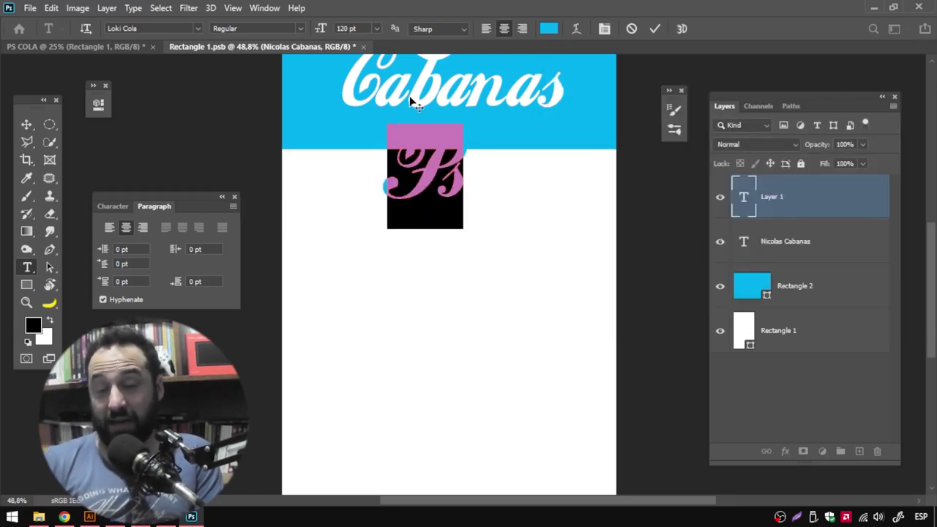
pyautogui.click(33, 123)
pyautogui.moveTo(406, 183); pyautogui.dragTo(402, 212)
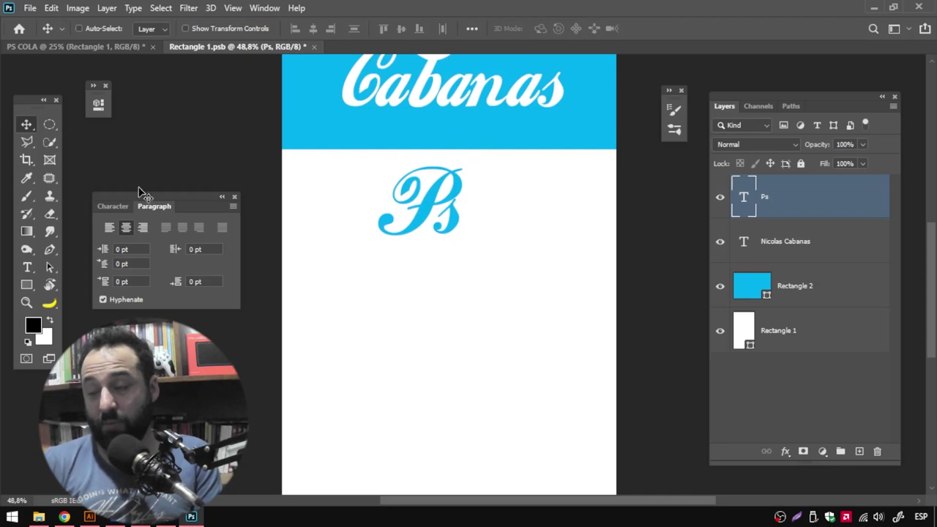
# Step: Set the Ps text to Myriad Pro Bold with tracking 0 and reposition it
pyautogui.click(113, 206)
pyautogui.click(172, 227)
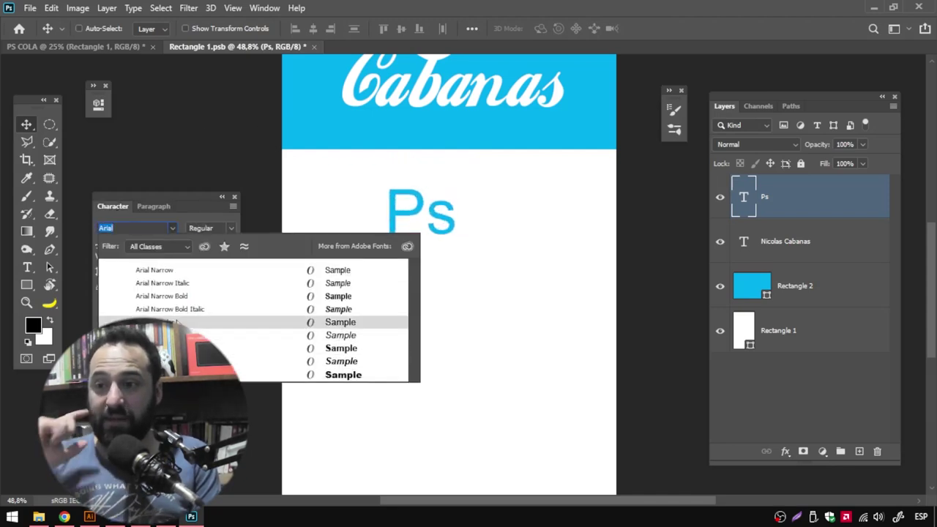
pyautogui.click(249, 347)
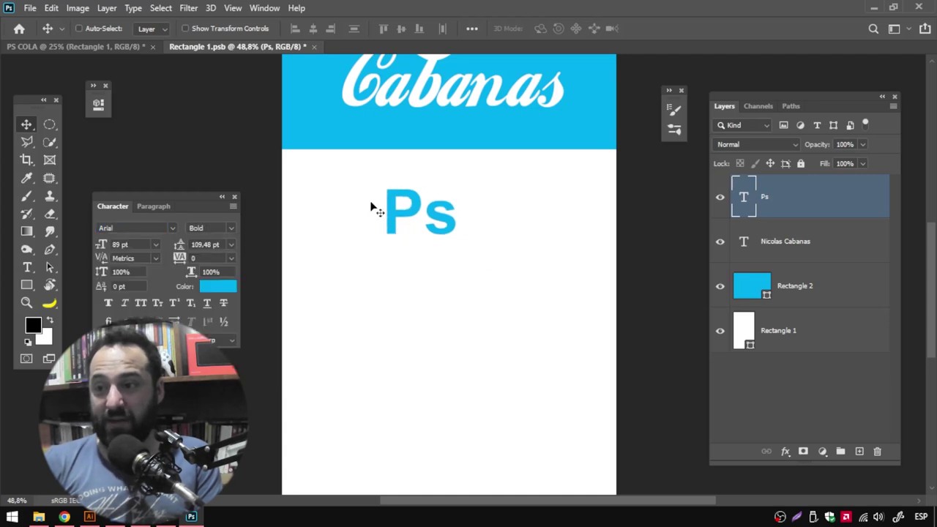
pyautogui.moveTo(179, 260); pyautogui.dragTo(173, 260)
pyautogui.moveTo(404, 211)
pyautogui.mouseDown()
pyautogui.moveTo(434, 189)
pyautogui.moveTo(423, 184)
pyautogui.mouseUp()
pyautogui.click(155, 230)
pyautogui.write('myr')
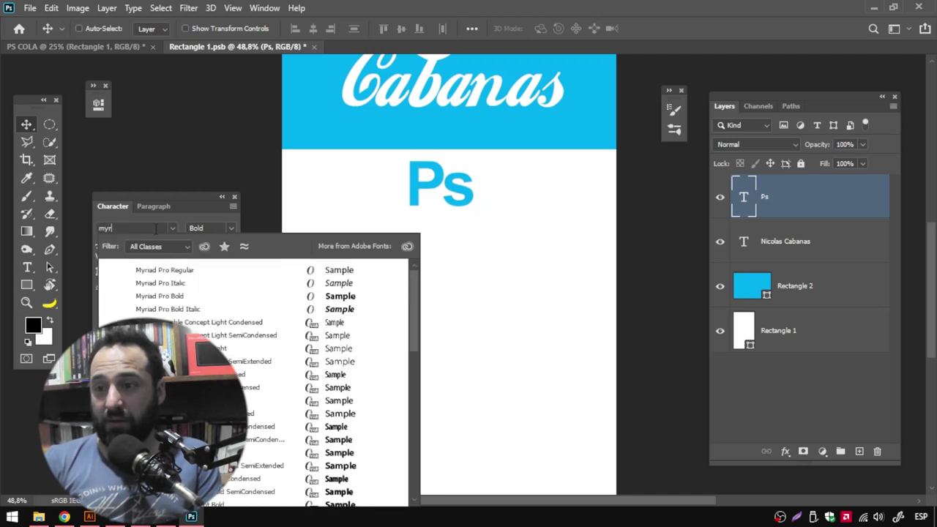
pyautogui.click(177, 294)
pyautogui.click(180, 257)
pyautogui.write('0')
pyautogui.press('Return')
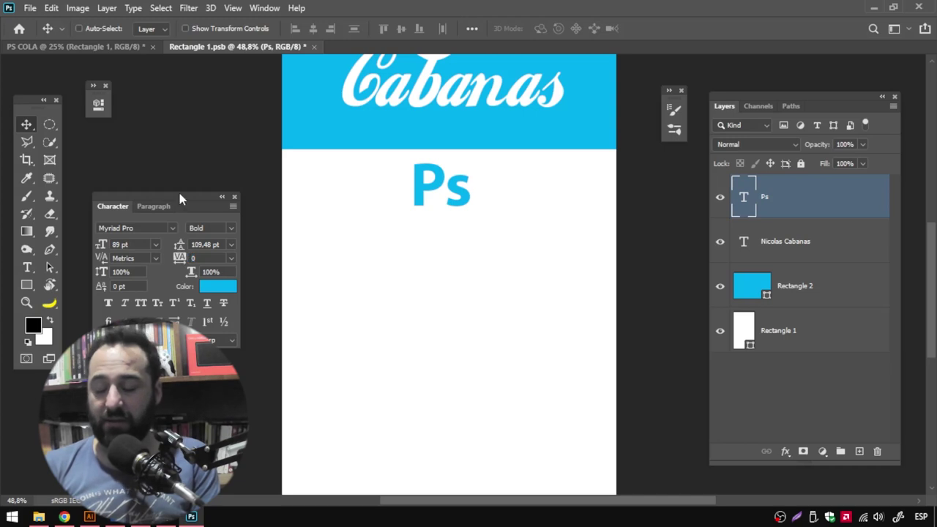
# Step: Draw a black square around the Ps text and round its corners to 60 px
pyautogui.press('u')
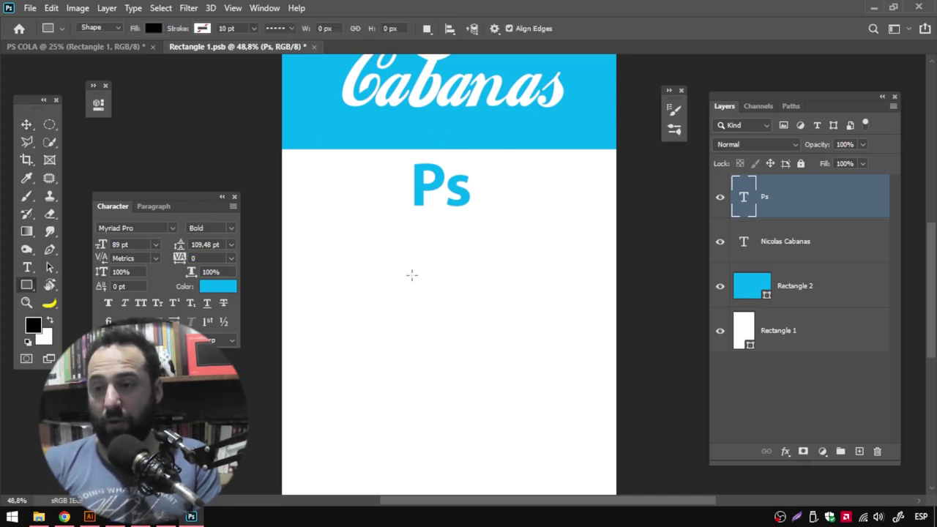
pyautogui.moveTo(399, 157); pyautogui.dragTo(480, 228)
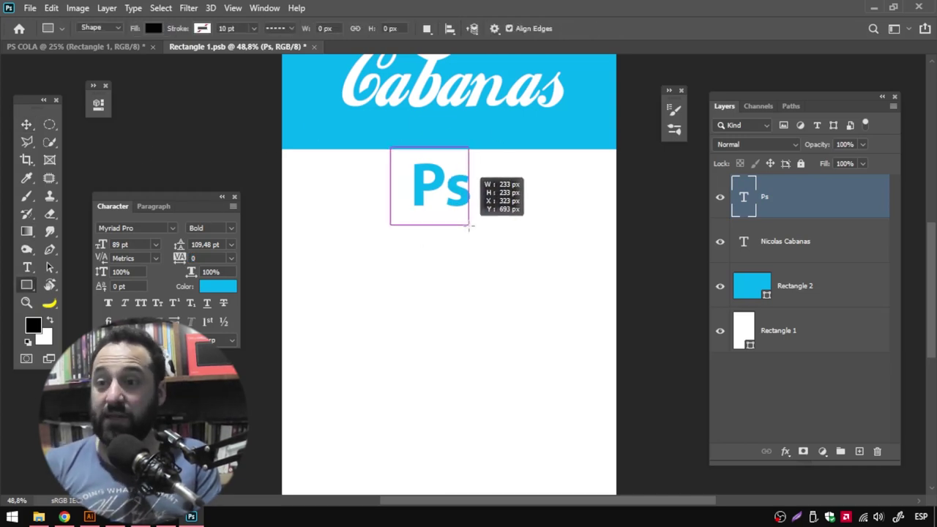
pyautogui.moveTo(480, 228); pyautogui.dragTo(481, 227)
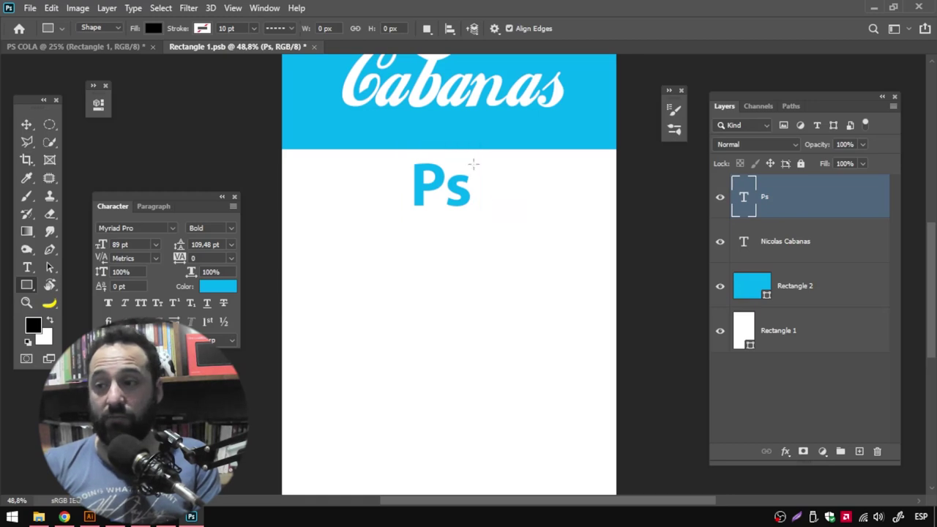
pyautogui.scroll(2, 510, 158)
pyautogui.click(99, 105)
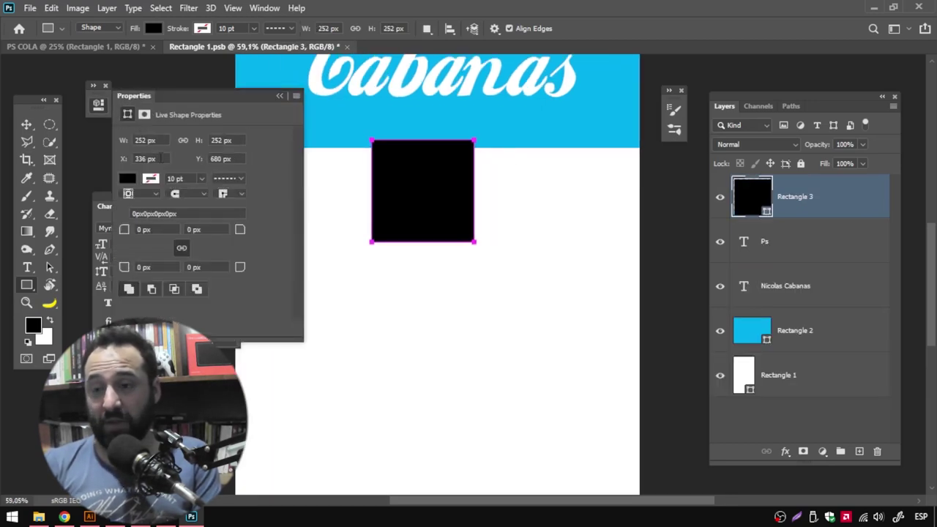
pyautogui.moveTo(124, 233); pyautogui.dragTo(161, 233)
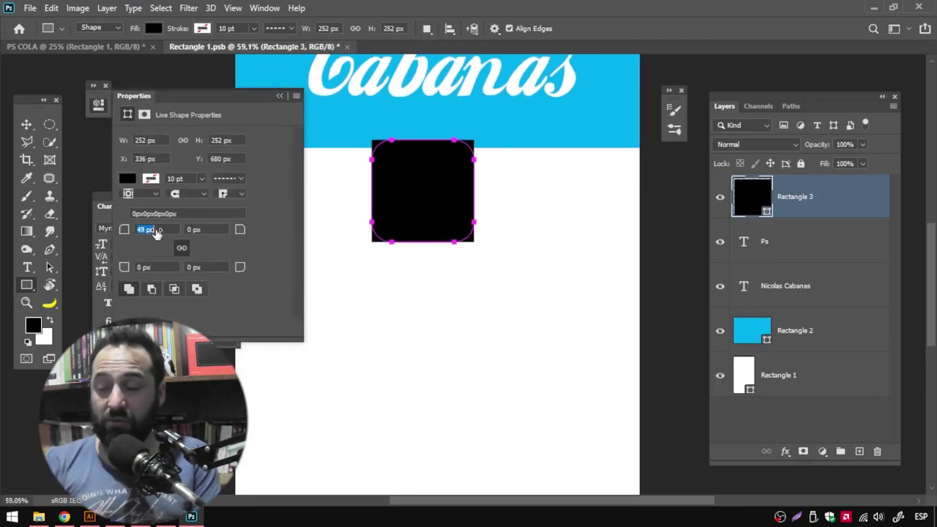
# Step: Change the square's dashed outline colour to dark blue #054ba2
pyautogui.click(150, 178)
pyautogui.click(131, 273)
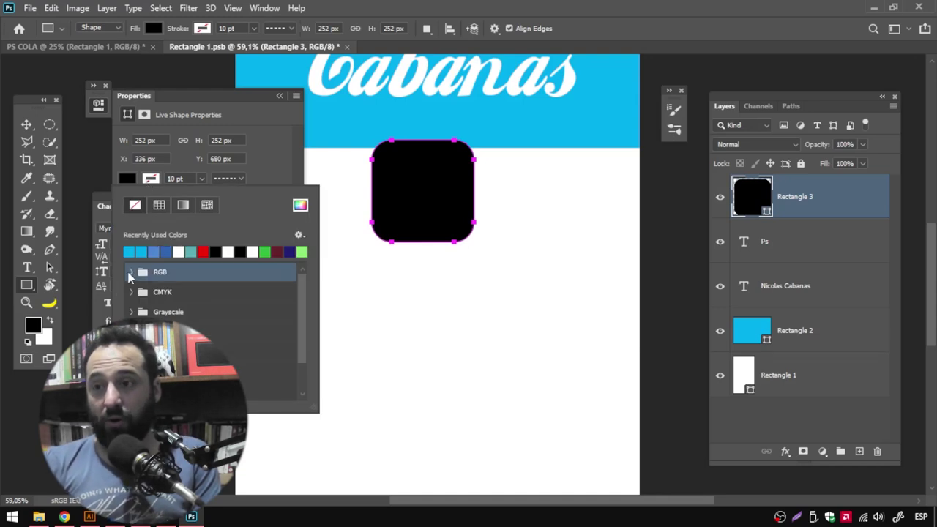
pyautogui.click(131, 272)
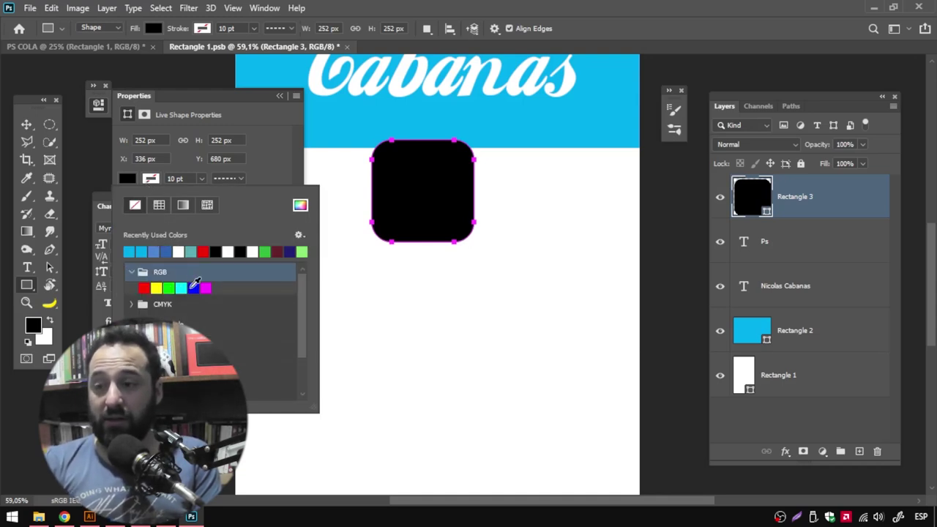
pyautogui.click(182, 288)
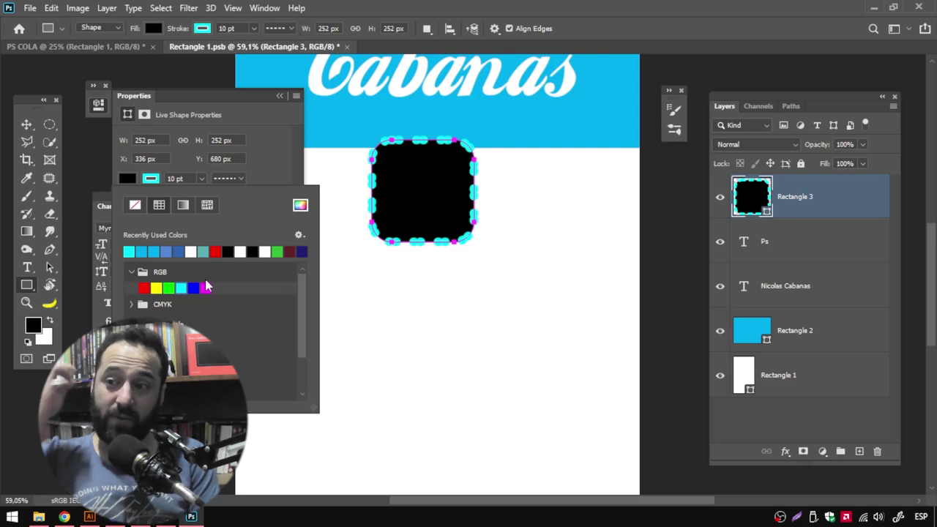
pyautogui.click(301, 208)
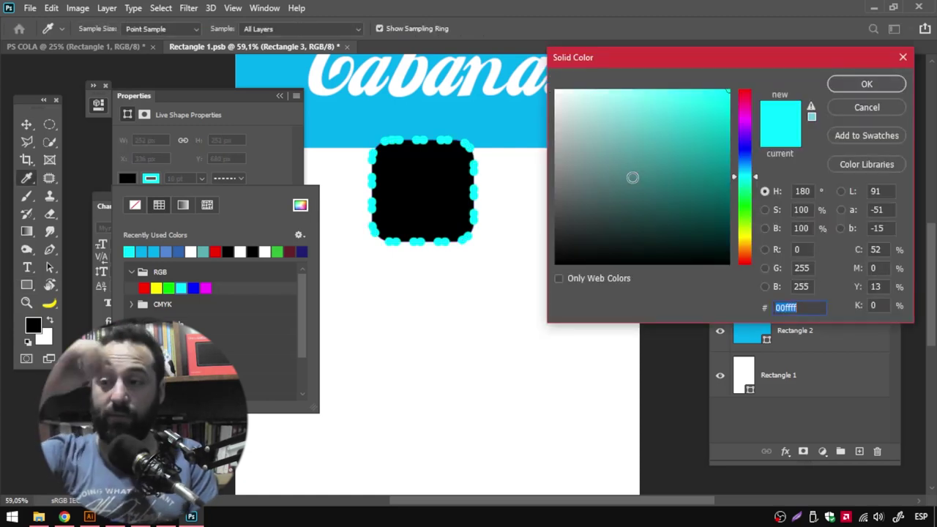
pyautogui.click(544, 134)
pyautogui.click(728, 191)
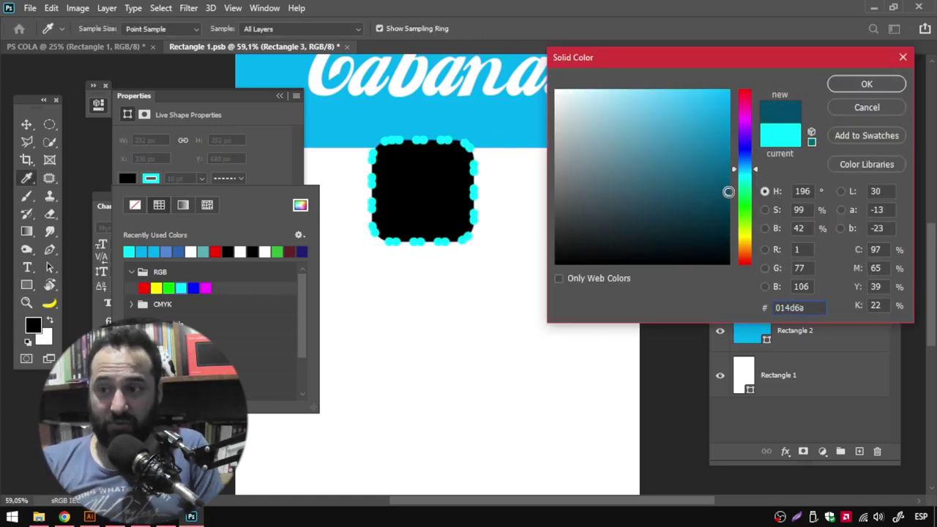
pyautogui.moveTo(744, 169); pyautogui.dragTo(724, 153)
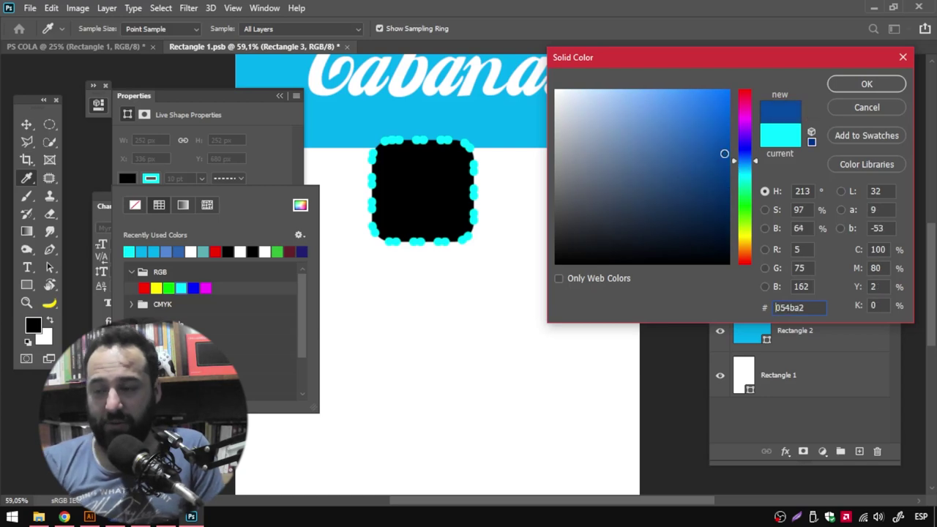
pyautogui.click(847, 86)
pyautogui.click(241, 178)
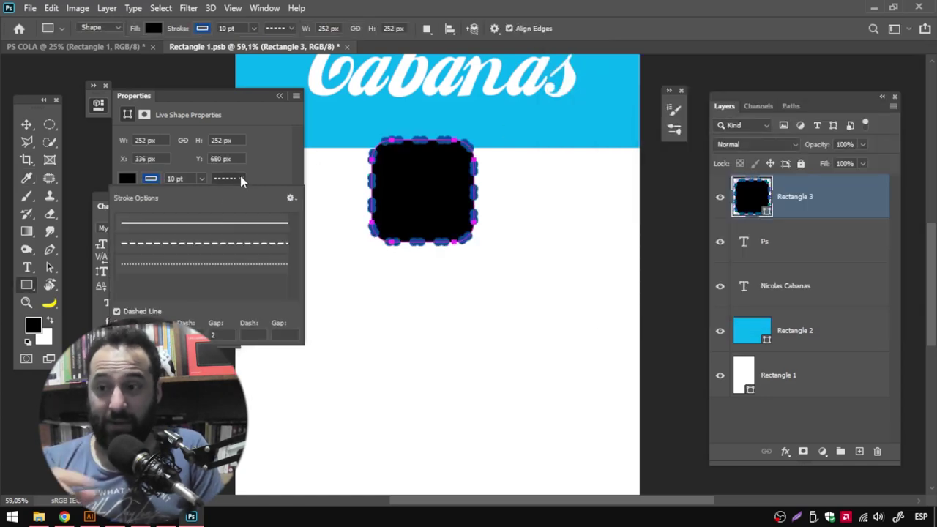
# Step: Make the outline solid, aligned outside, in a lighter blue
pyautogui.click(224, 220)
pyautogui.click(148, 194)
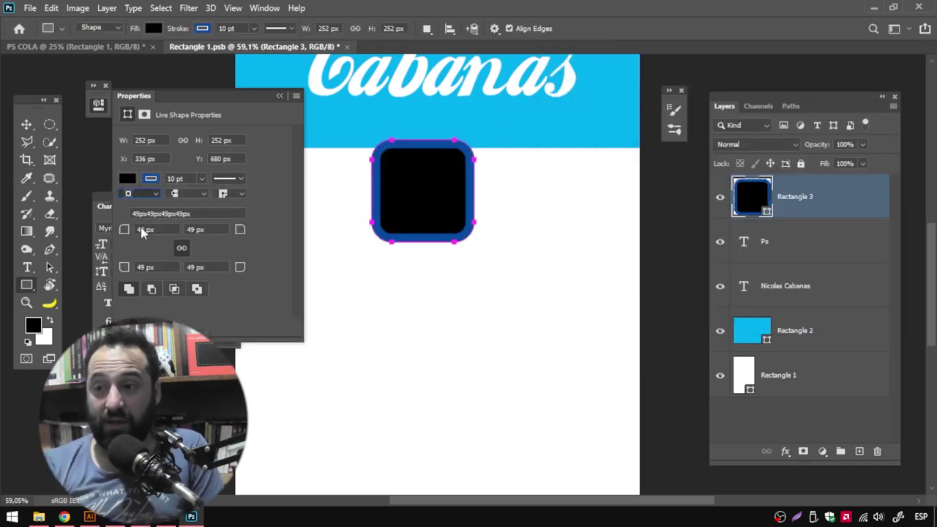
pyautogui.click(143, 230)
pyautogui.click(152, 180)
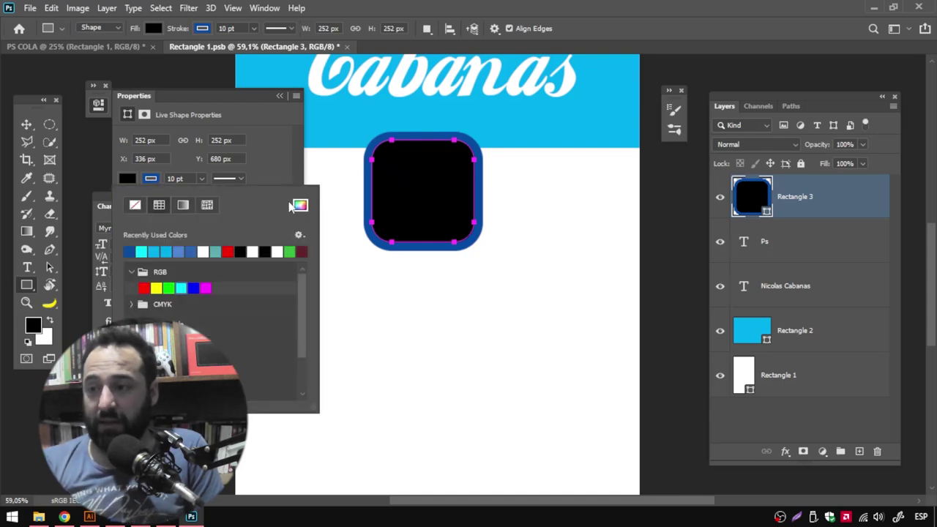
pyautogui.click(300, 205)
pyautogui.click(686, 145)
pyautogui.click(869, 84)
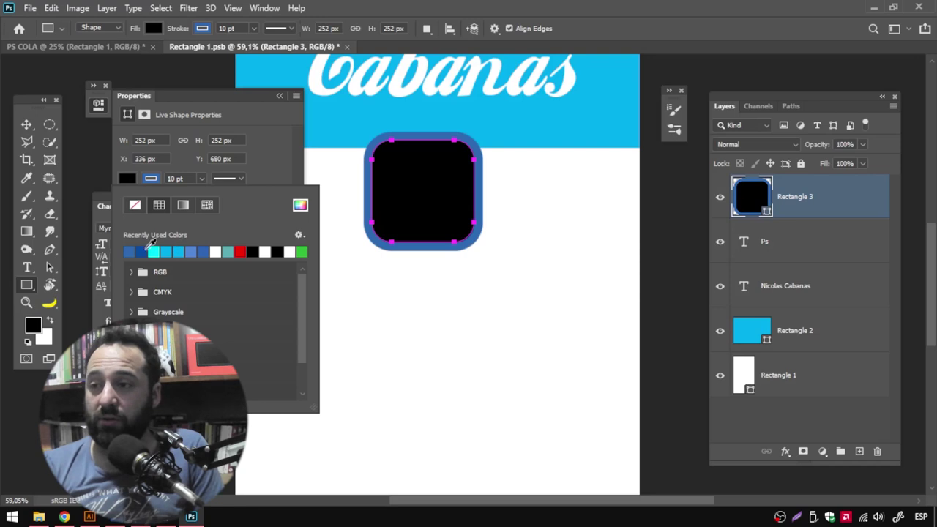
# Step: Give the tile a dark blue fill and #47cdff outline, then nudge it up
pyautogui.click(178, 252)
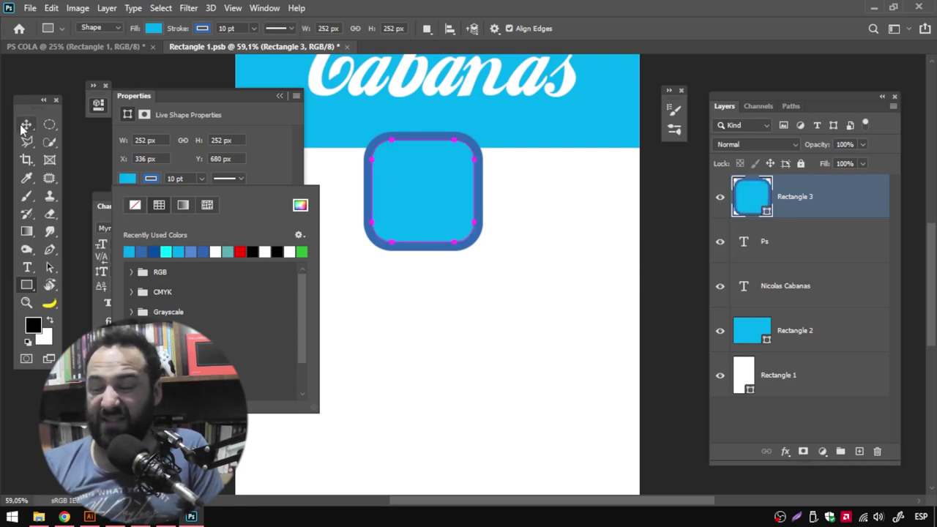
pyautogui.click(154, 252)
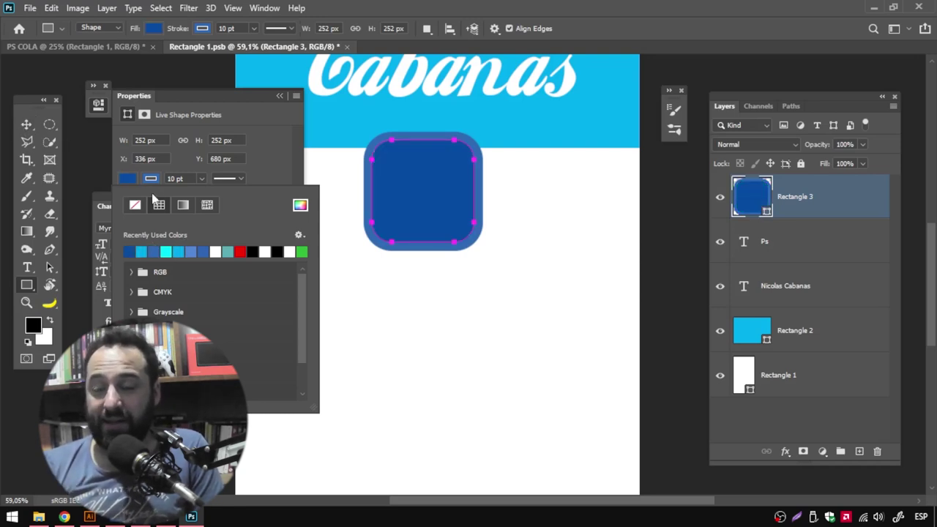
pyautogui.click(143, 252)
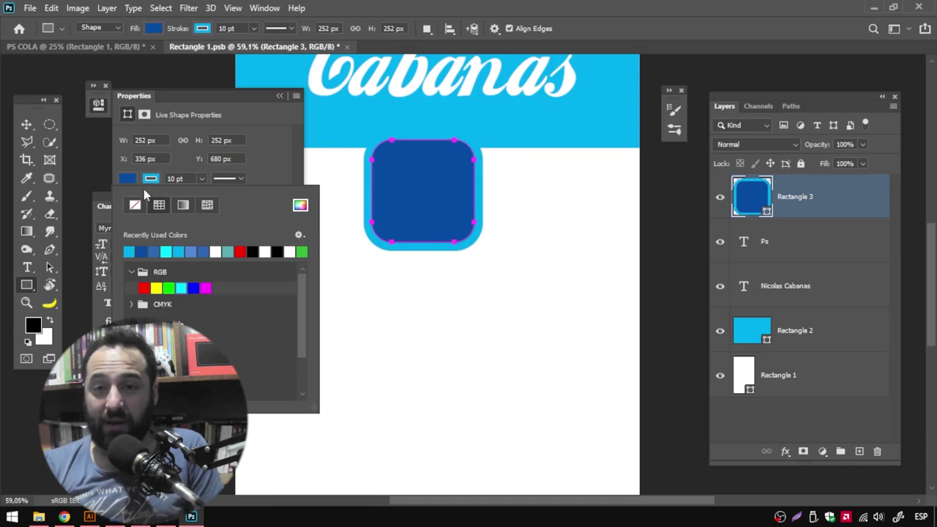
pyautogui.click(144, 251)
pyautogui.click(144, 253)
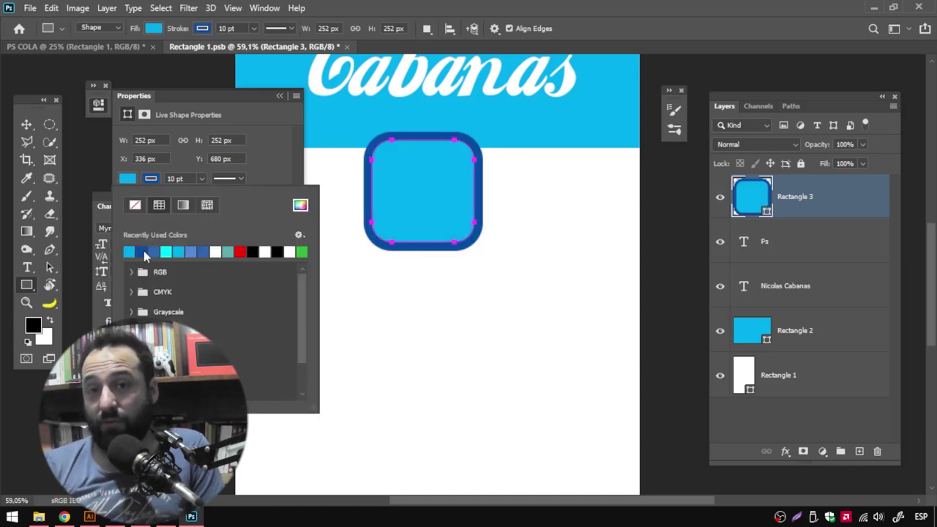
pyautogui.click(146, 251)
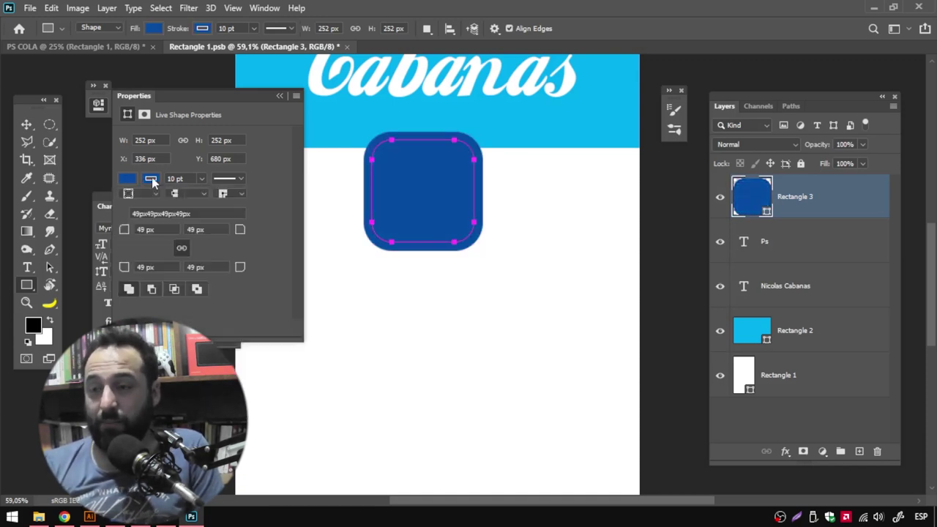
pyautogui.click(144, 251)
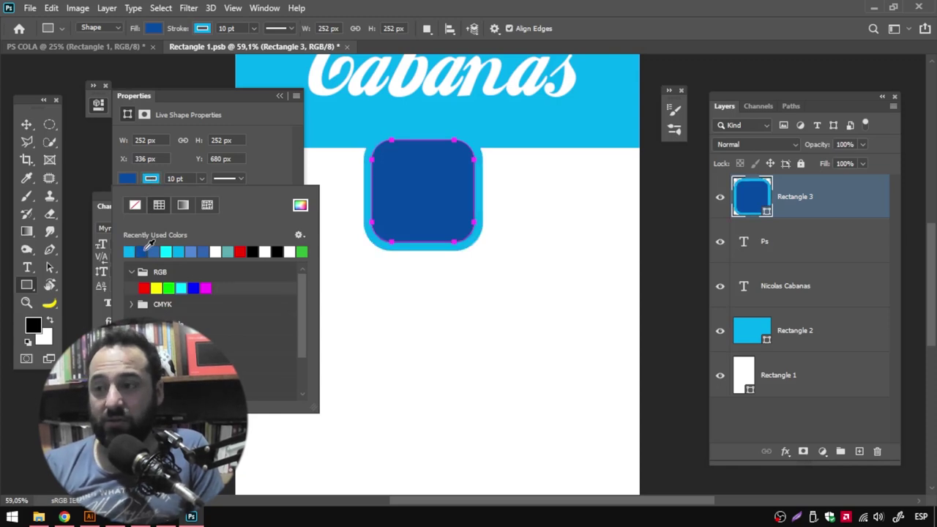
pyautogui.click(300, 205)
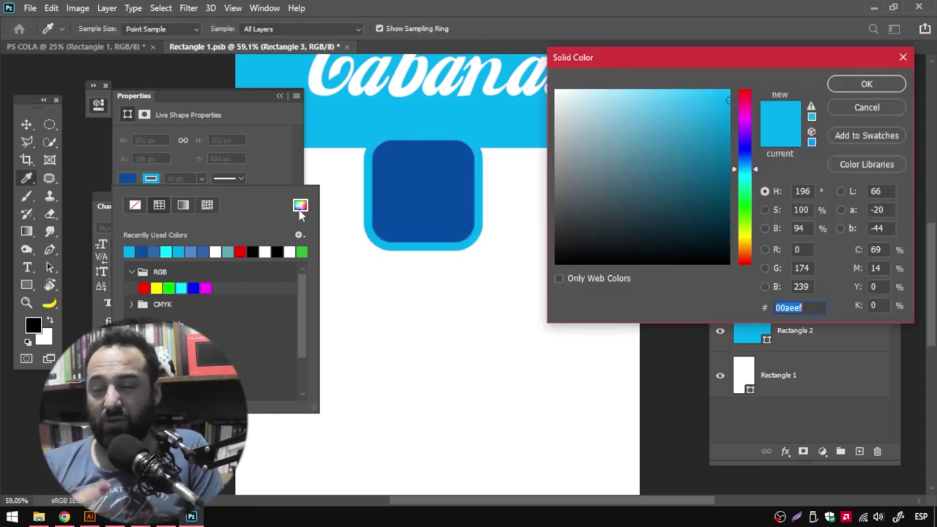
pyautogui.moveTo(689, 136); pyautogui.dragTo(681, 85)
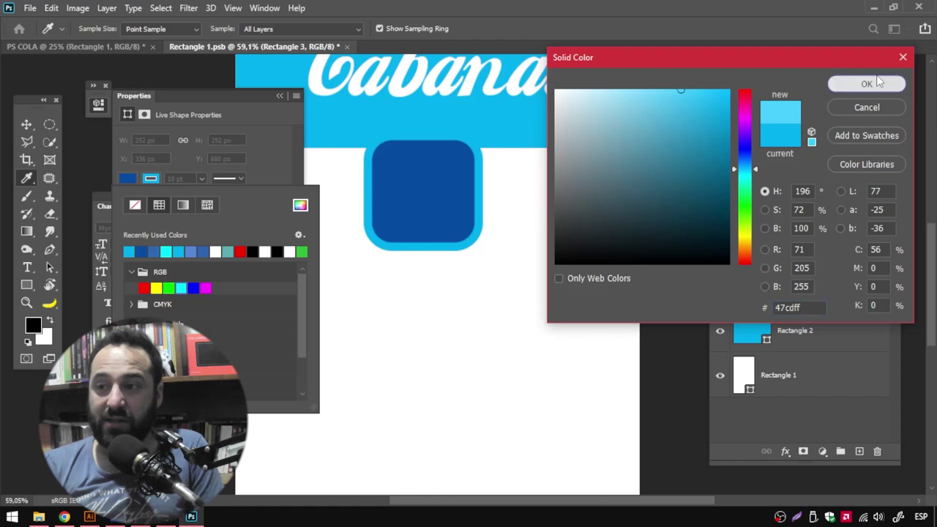
pyautogui.click(866, 84)
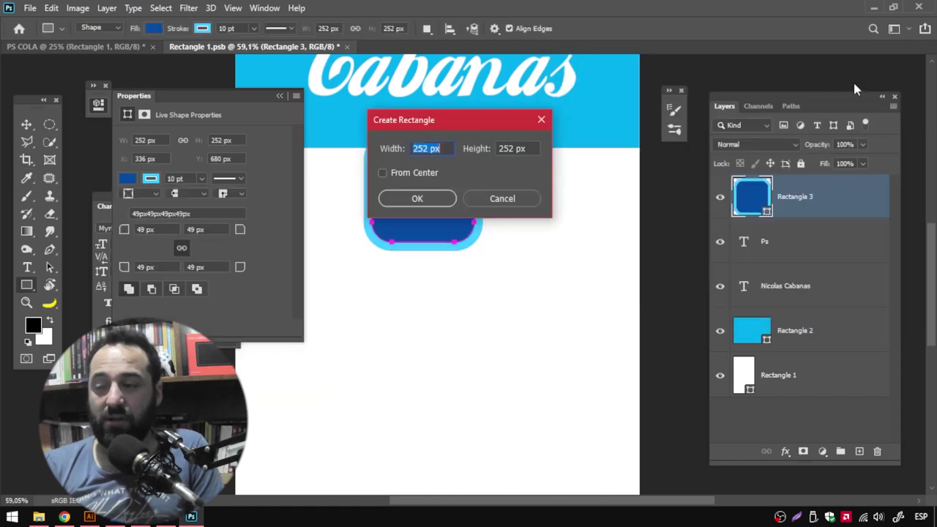
pyautogui.click(26, 129)
pyautogui.moveTo(391, 215); pyautogui.dragTo(395, 203)
# Step: Stack the tile beneath the Ps text and make the Ps lettering white
pyautogui.moveTo(814, 255); pyautogui.dragTo(813, 258)
pyautogui.moveTo(485, 188); pyautogui.dragTo(486, 203)
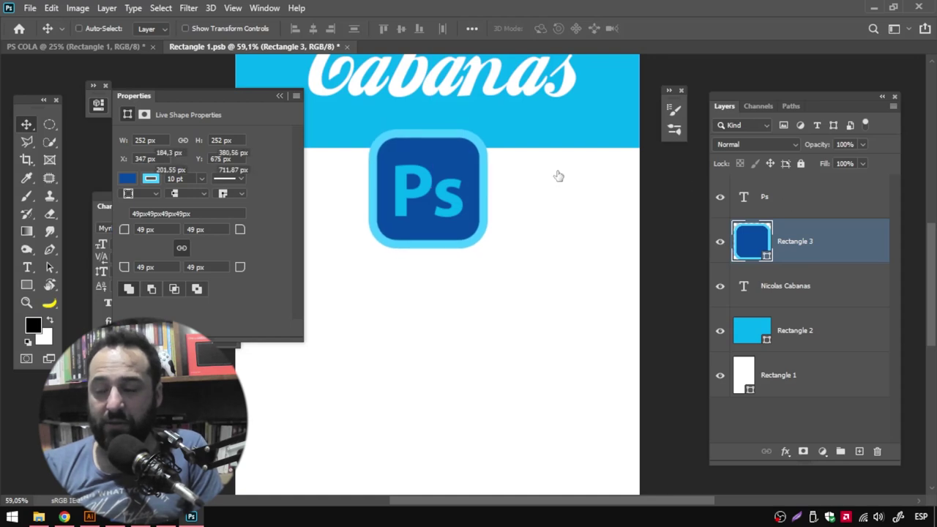
pyautogui.click(798, 196)
pyautogui.click(282, 97)
pyautogui.click(218, 286)
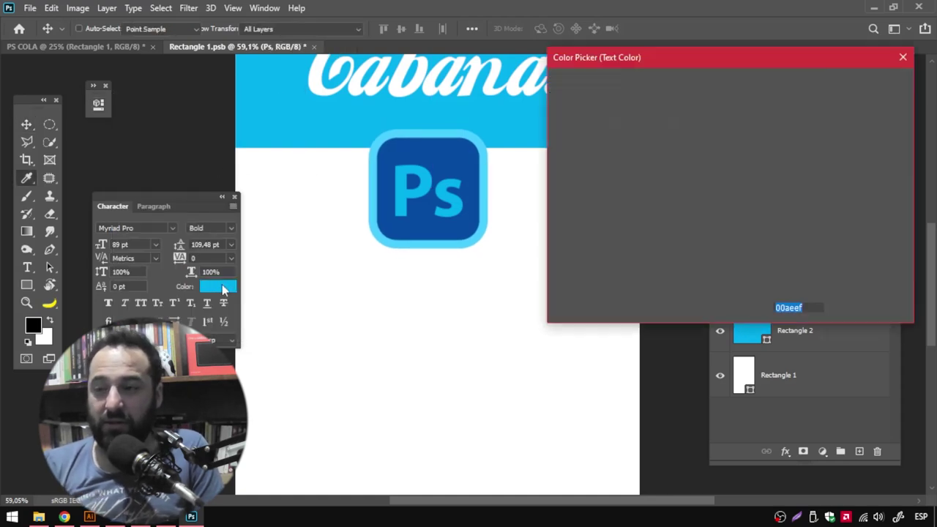
pyautogui.moveTo(629, 146)
pyautogui.mouseDown()
pyautogui.moveTo(606, 103)
pyautogui.moveTo(555, 89)
pyautogui.mouseUp()
pyautogui.click(867, 85)
# Step: Centre the Ps text horizontally and vertically on the blue tile
pyautogui.moveTo(474, 174); pyautogui.dragTo(467, 204)
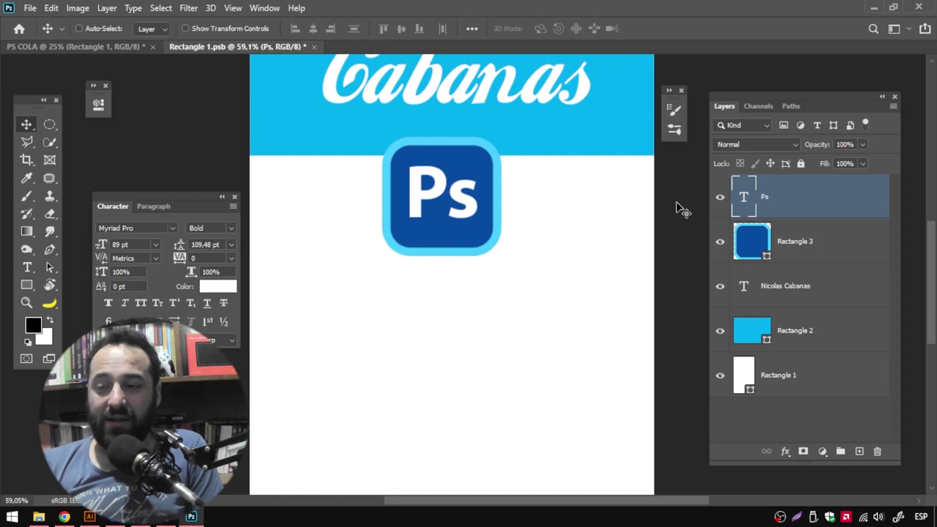
pyautogui.keyDown('shift'); pyautogui.click(820, 241); pyautogui.keyUp('shift')
pyautogui.click(472, 29)
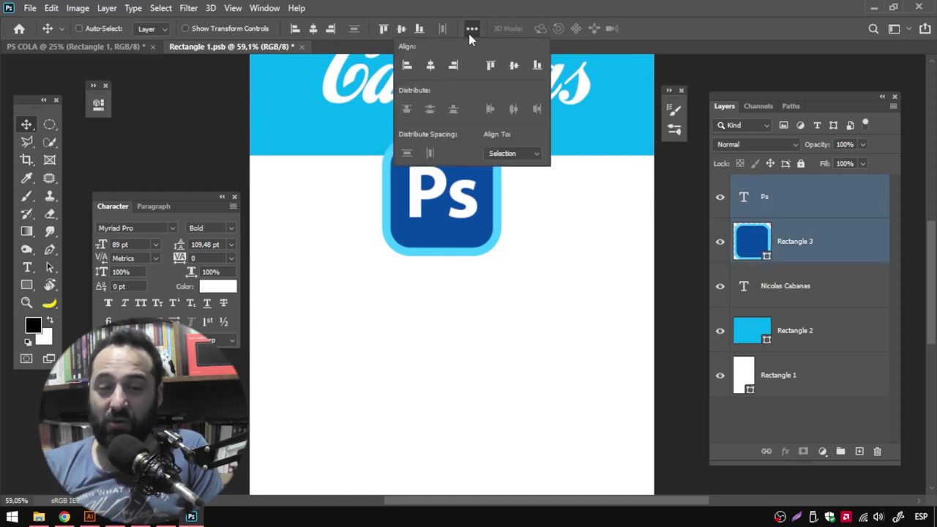
pyautogui.click(314, 29)
pyautogui.click(401, 29)
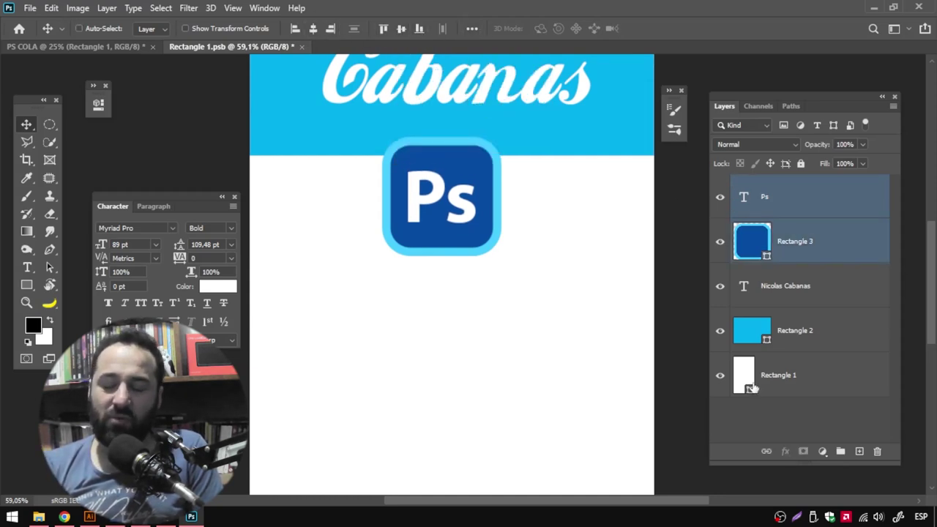
# Step: Start a new text line below the logo
pyautogui.scroll(-2, 500, 341)
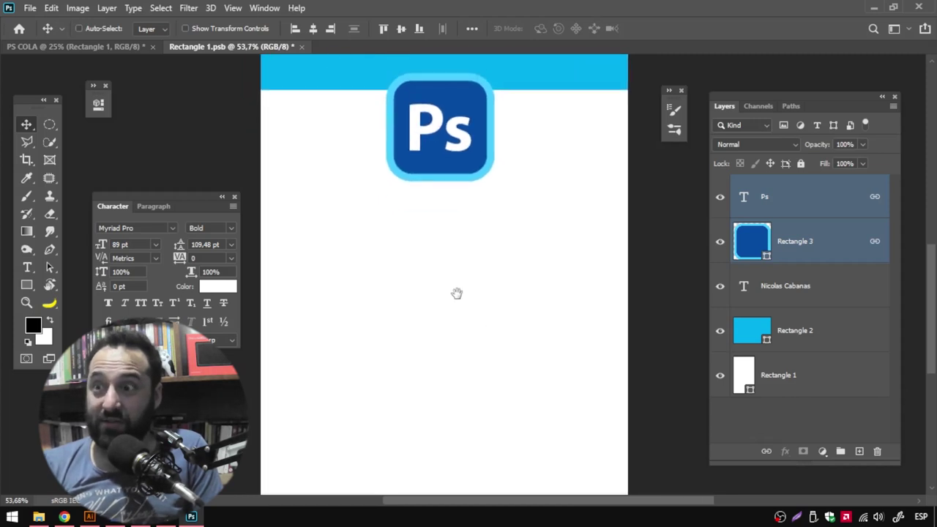
pyautogui.scroll(-1, 459, 293)
pyautogui.scroll(1, 458, 300)
pyautogui.press('t')
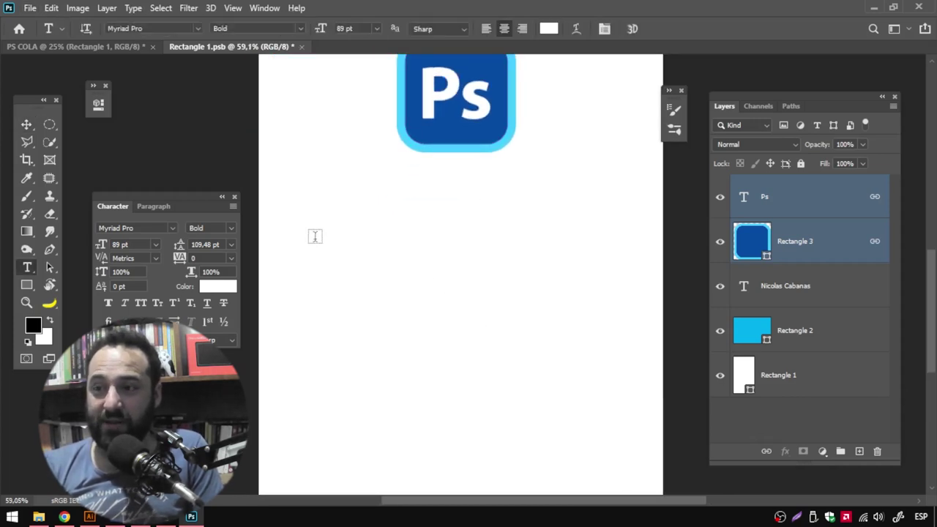
pyautogui.click(313, 234)
pyautogui.click(220, 285)
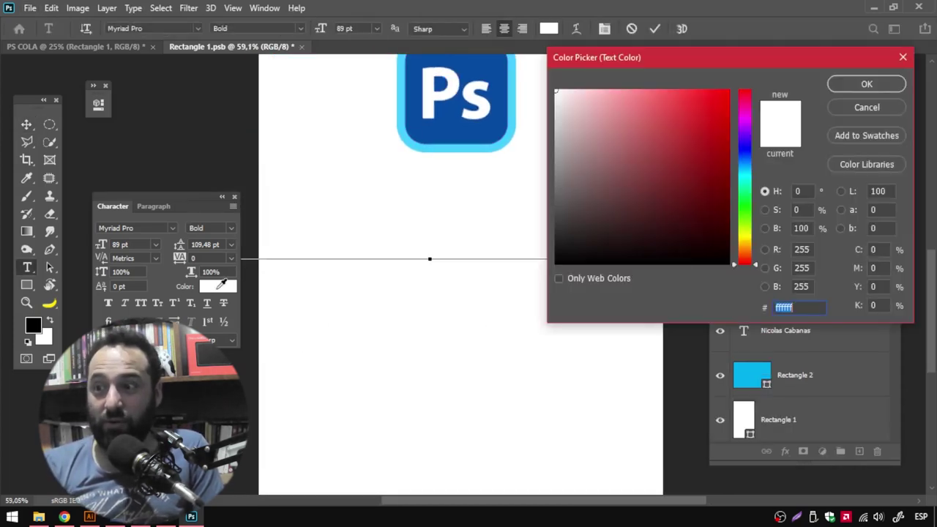
# Step: Set the new text to the logo's light blue, bold style, 60 pt
pyautogui.click(415, 142)
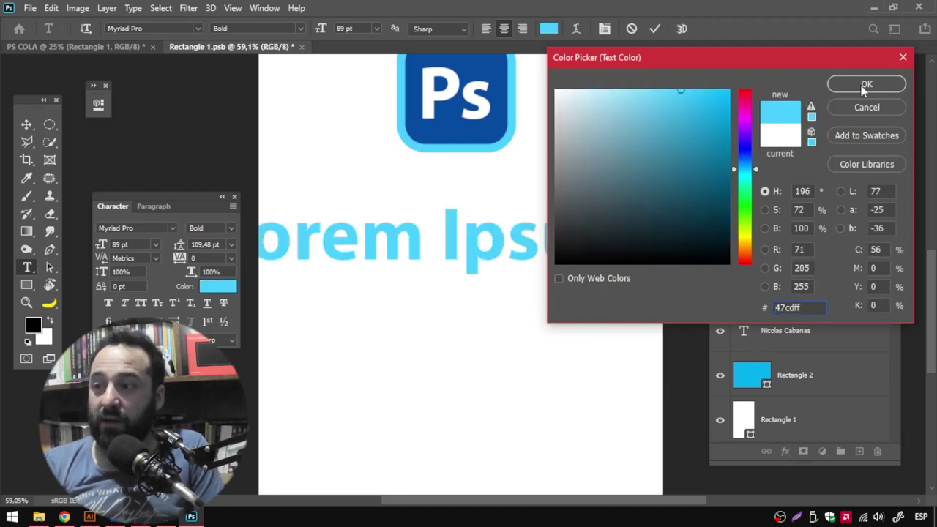
pyautogui.click(853, 88)
pyautogui.moveTo(103, 244); pyautogui.dragTo(88, 245)
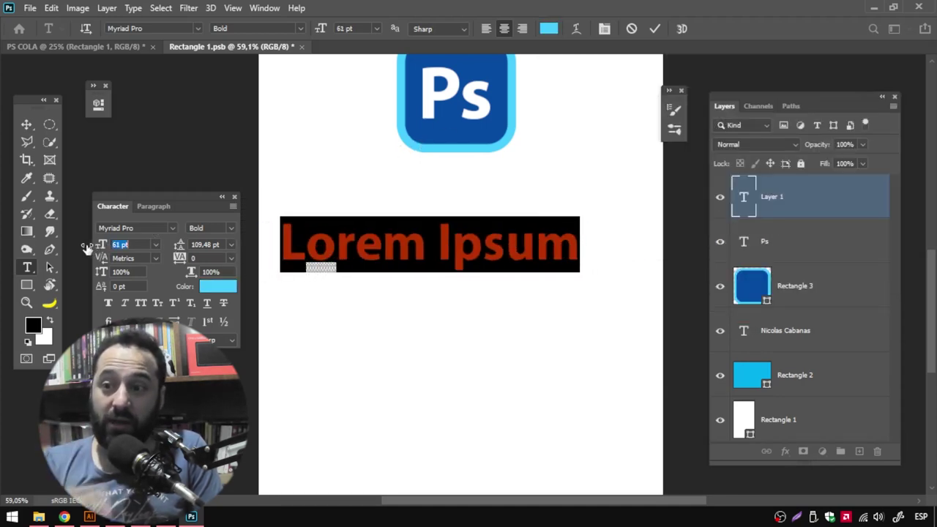
pyautogui.click(231, 228)
pyautogui.click(208, 263)
pyautogui.moveTo(102, 245); pyautogui.dragTo(100, 244)
pyautogui.moveTo(326, 307); pyautogui.dragTo(353, 292)
# Step: Type the title ADOBE PHOTOSHOP and shrink it to 43 pt
pyautogui.write('ADOBE P')
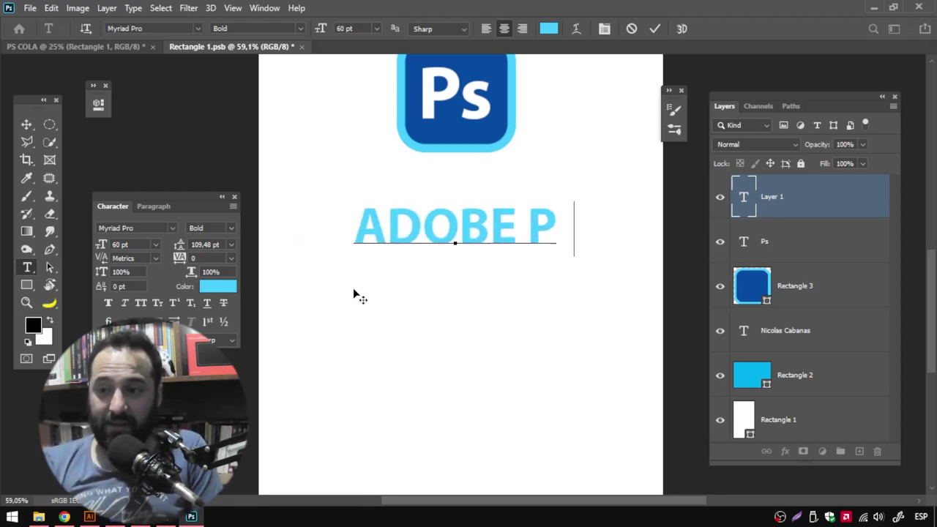
pyautogui.write('HOTOSHOP')
pyautogui.hotkey('ctrl', 'a')
pyautogui.moveTo(86, 243)
pyautogui.mouseDown()
pyautogui.moveTo(74, 244)
pyautogui.moveTo(106, 244)
pyautogui.mouseUp()
pyautogui.click(359, 274)
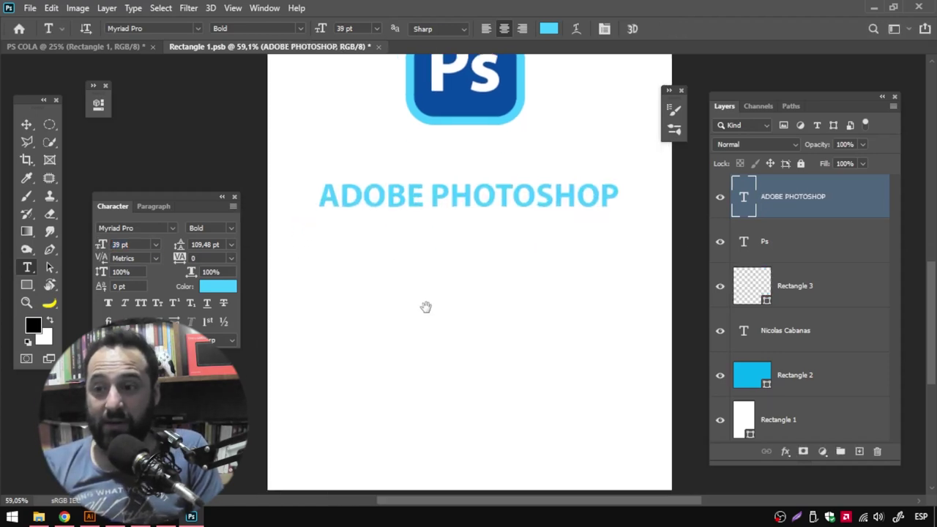
# Step: Add the subtitle CURSO DE FORMACIÓN PROFESIONAL below the title at 24 pt
pyautogui.click(311, 247)
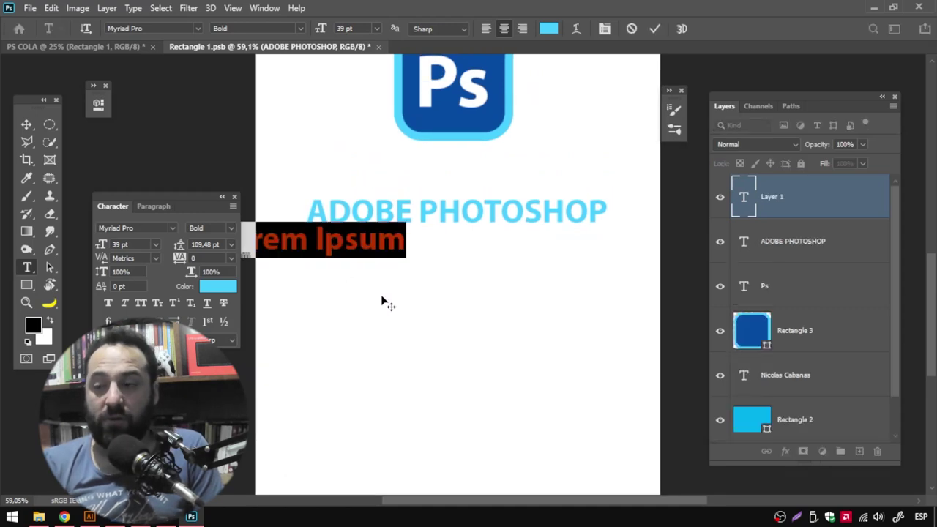
pyautogui.press('Delete')
pyautogui.write('RSO DE FORMACIÓN')
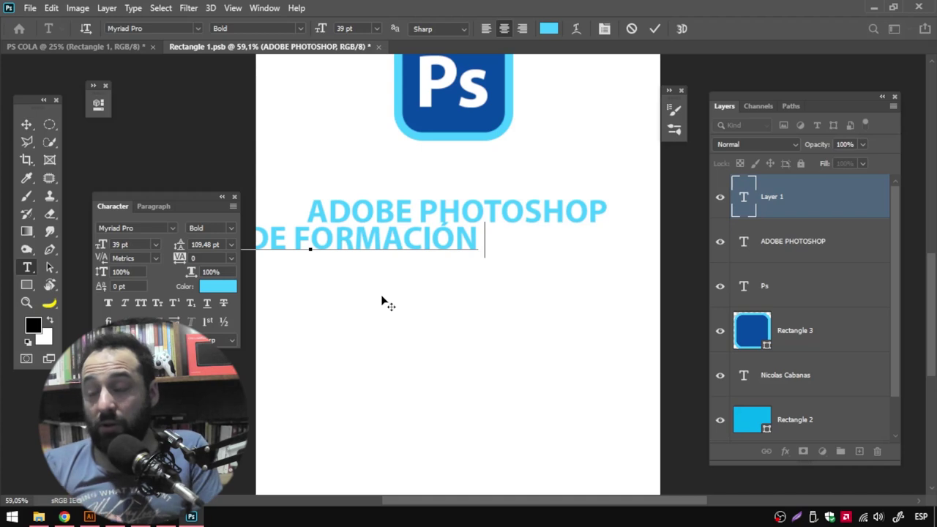
pyautogui.write('PRO')
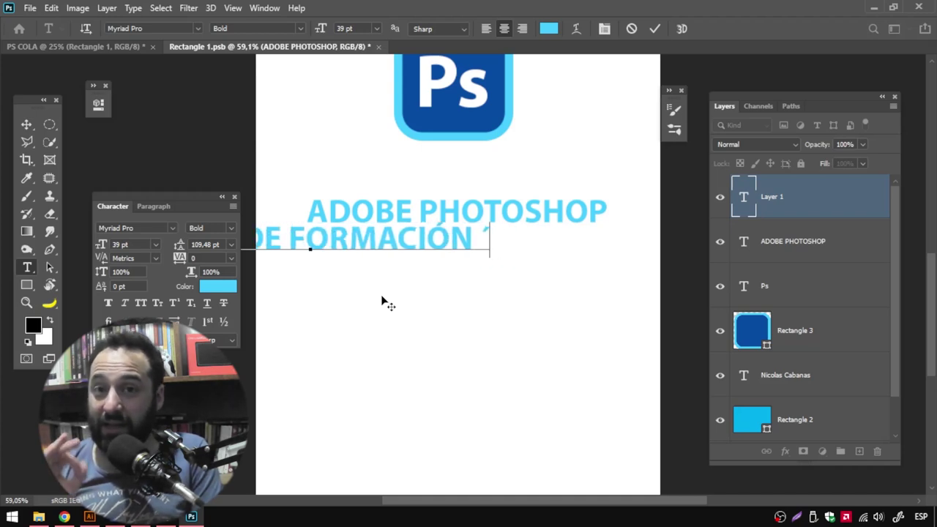
pyautogui.write('FESIONAL')
pyautogui.hotkey('ctrl', 'a')
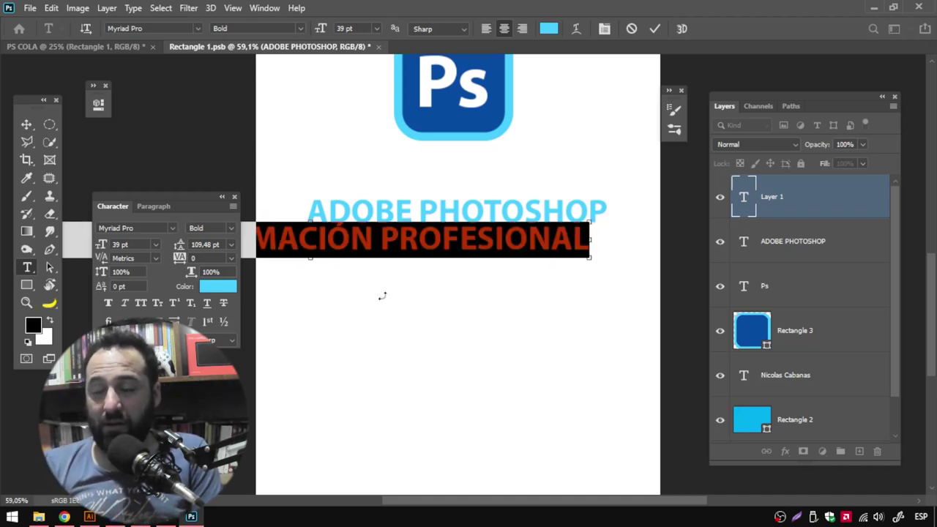
pyautogui.moveTo(104, 249); pyautogui.dragTo(92, 246)
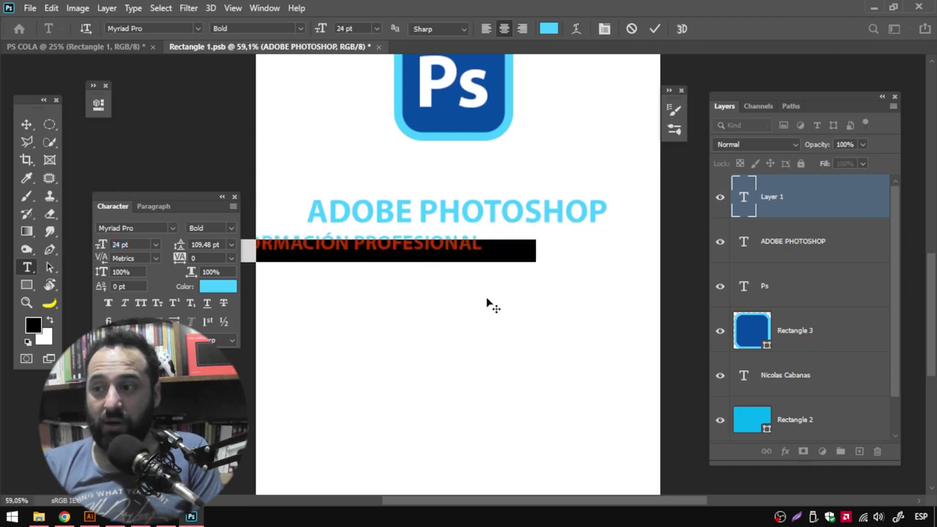
# Step: Make the subtitle Regular weight at 22 pt and nudge it under the title
pyautogui.click(230, 228)
pyautogui.click(211, 242)
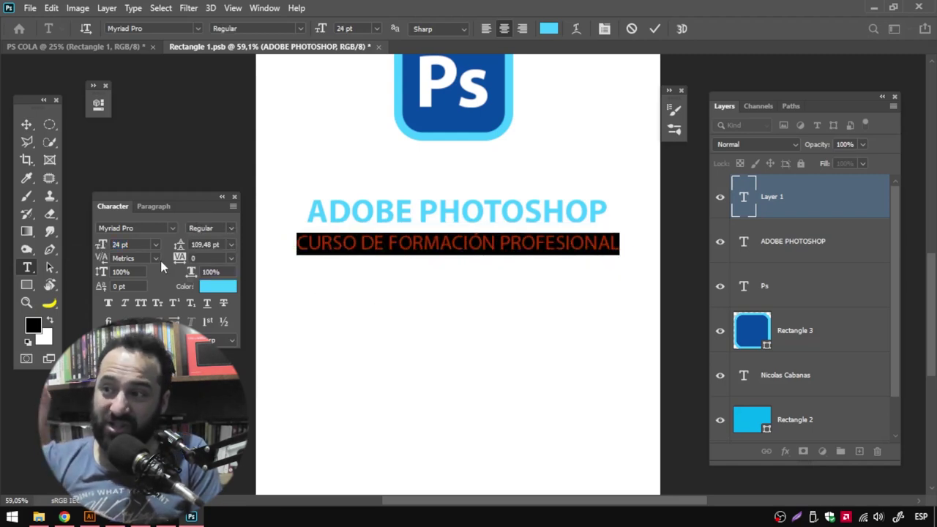
pyautogui.moveTo(103, 248); pyautogui.dragTo(97, 249)
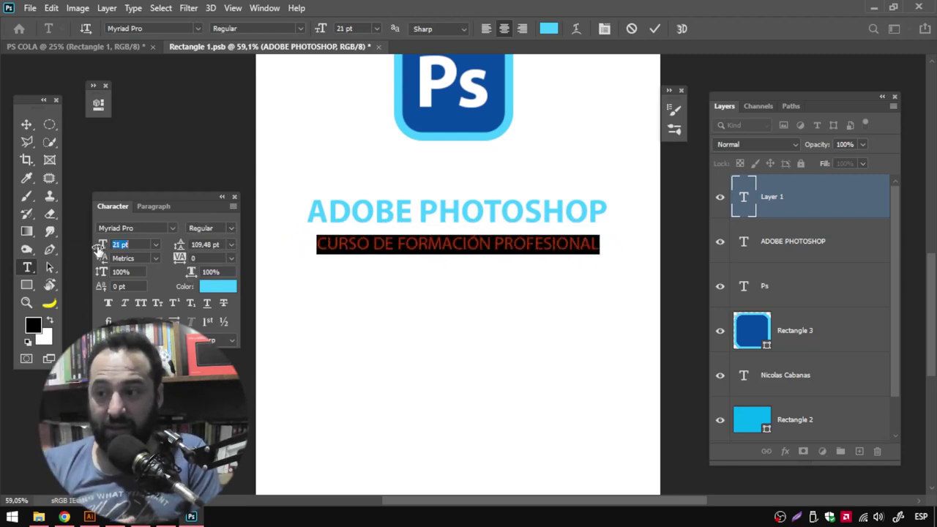
pyautogui.press('Up')
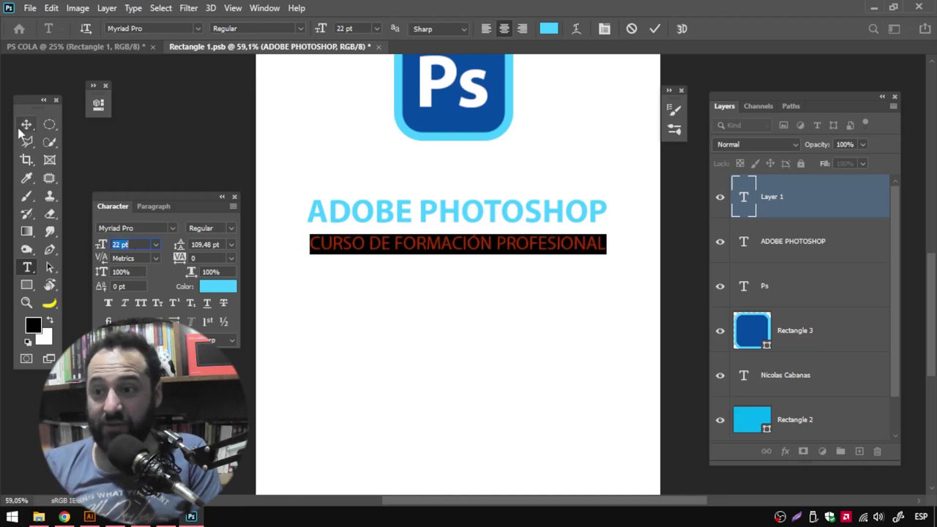
pyautogui.click(25, 124)
pyautogui.moveTo(485, 278); pyautogui.dragTo(483, 278)
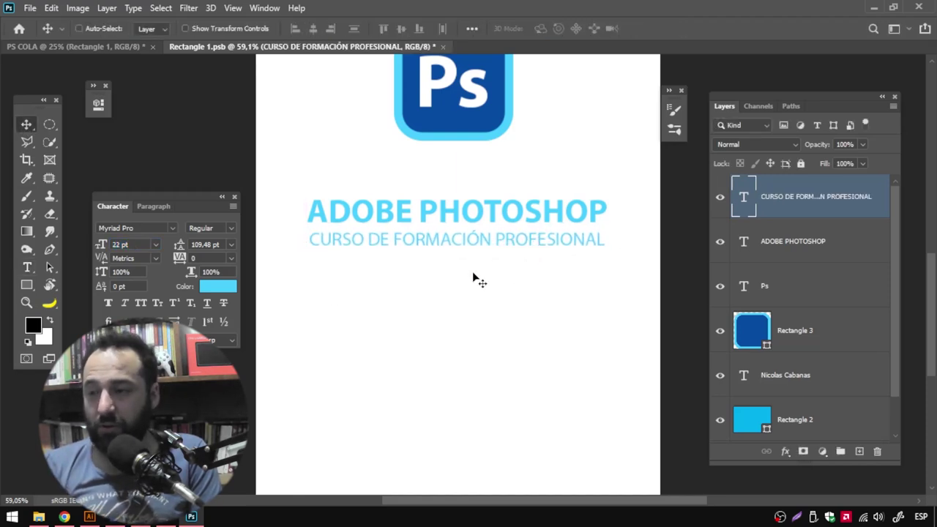
pyautogui.click(212, 286)
# Step: Colour the subtitle the logo's dark blue and add a 55 pt '18' below it
pyautogui.click(473, 117)
pyautogui.click(867, 84)
pyautogui.moveTo(487, 355); pyautogui.dragTo(477, 324)
pyautogui.press('t')
pyautogui.click(391, 287)
pyautogui.write('18')
pyautogui.moveTo(331, 31); pyautogui.dragTo(480, 284)
pyautogui.hotkey('ctrl', 'Return')
# Step: Duplicate the 18 to its right and change the copy to 61
pyautogui.press('v')
pyautogui.keyDown('alt'); pyautogui.moveTo(407, 280); pyautogui.dragTo(463, 281); pyautogui.keyUp('alt')
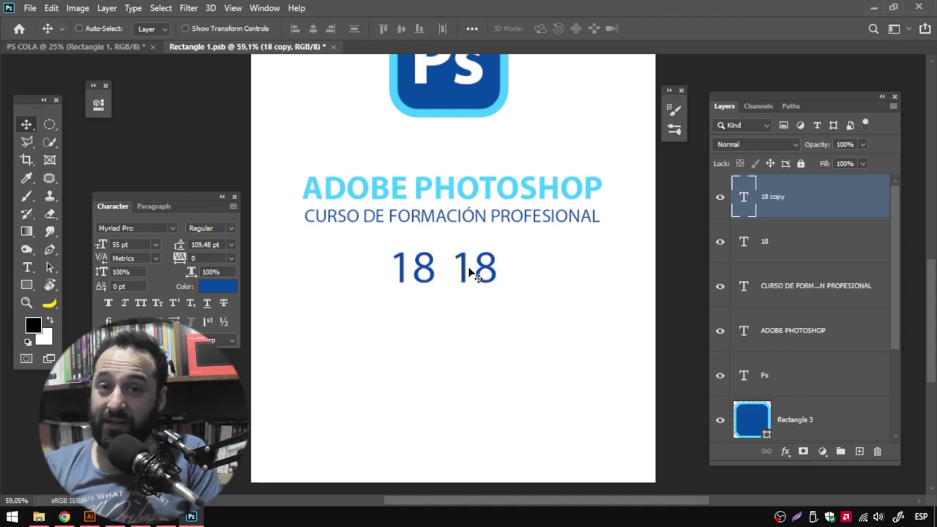
pyautogui.doubleClick(472, 275)
pyautogui.hotkey('ctrl', 'a')
pyautogui.write('61')
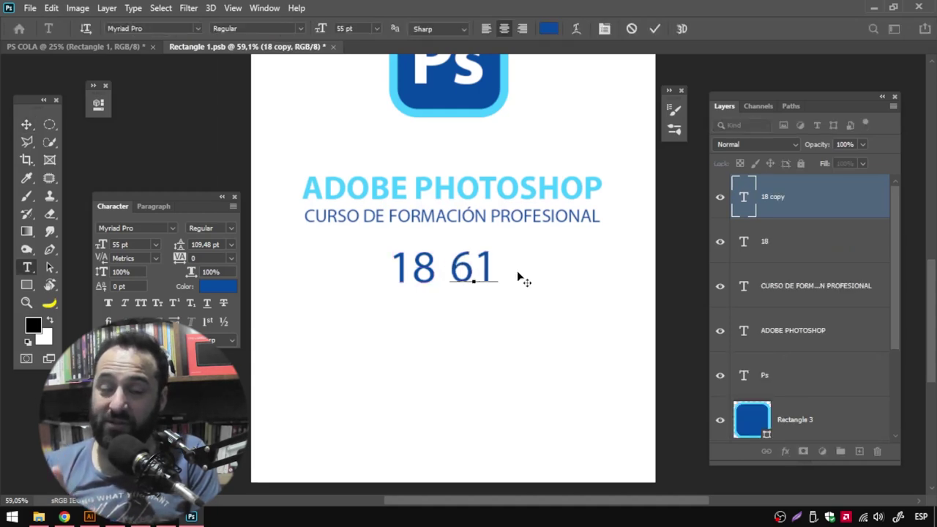
pyautogui.hotkey('ctrl', 'Return')
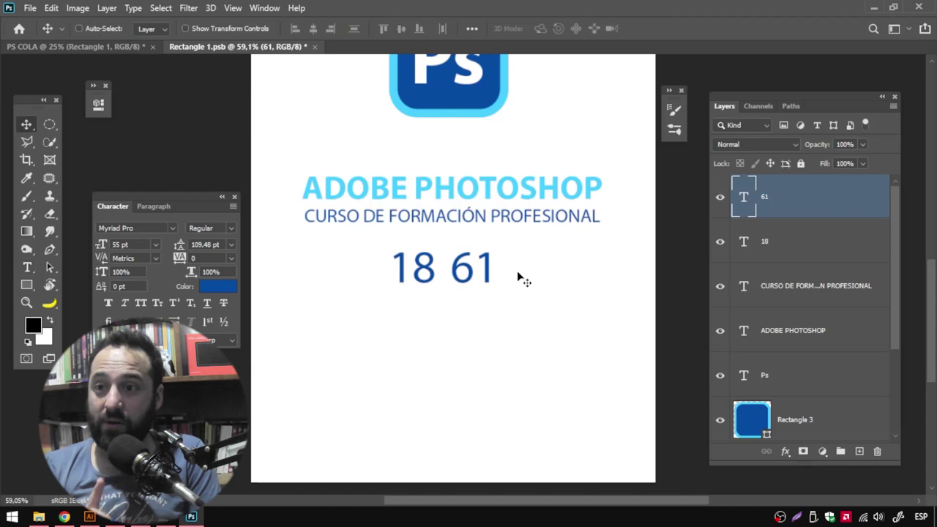
# Step: Add a 26 pt HORAS label beneath the 18
pyautogui.click(355, 314)
pyautogui.write('HORAS')
pyautogui.hotkey('ctrl', 'a')
pyautogui.moveTo(320, 29); pyautogui.dragTo(297, 33)
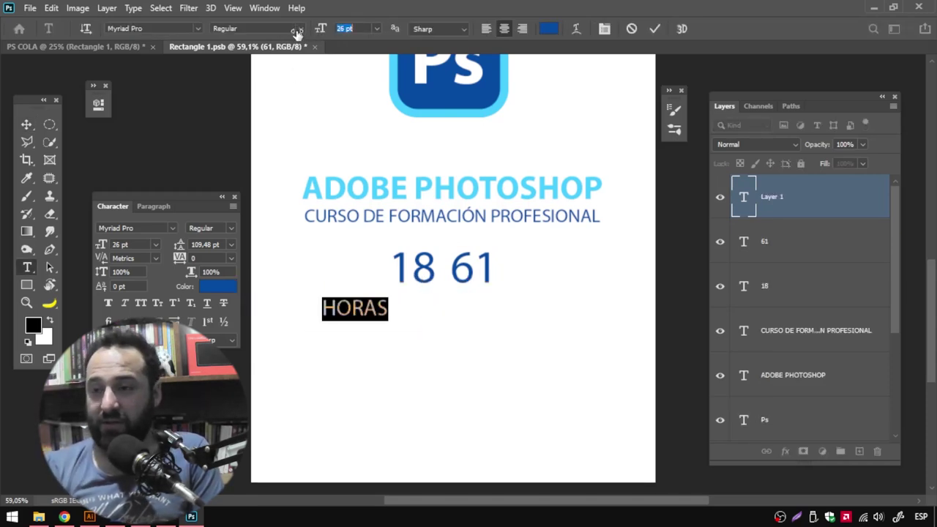
pyautogui.moveTo(340, 360); pyautogui.dragTo(386, 341)
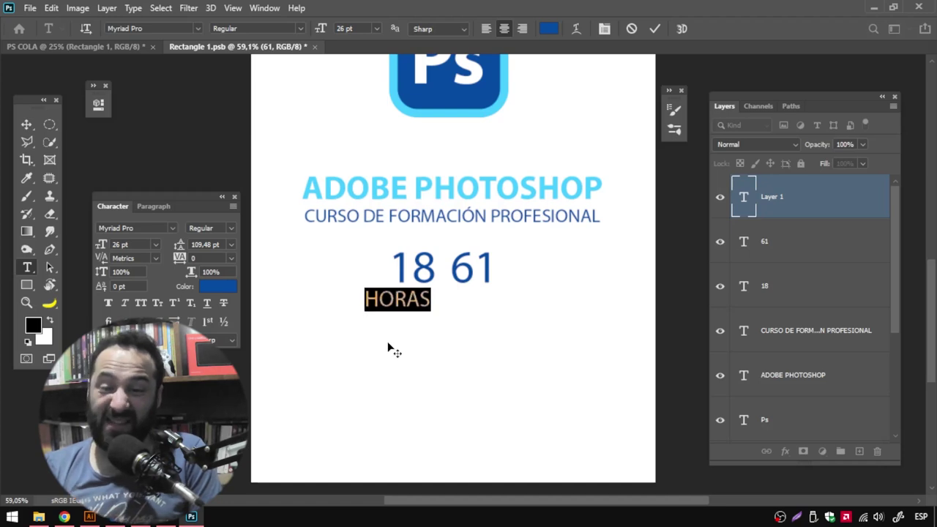
pyautogui.hotkey('ctrl', 'Return')
# Step: Duplicate HORAS under the 61 and change it to CLASES
pyautogui.moveTo(394, 320); pyautogui.dragTo(482, 319)
pyautogui.click(484, 301)
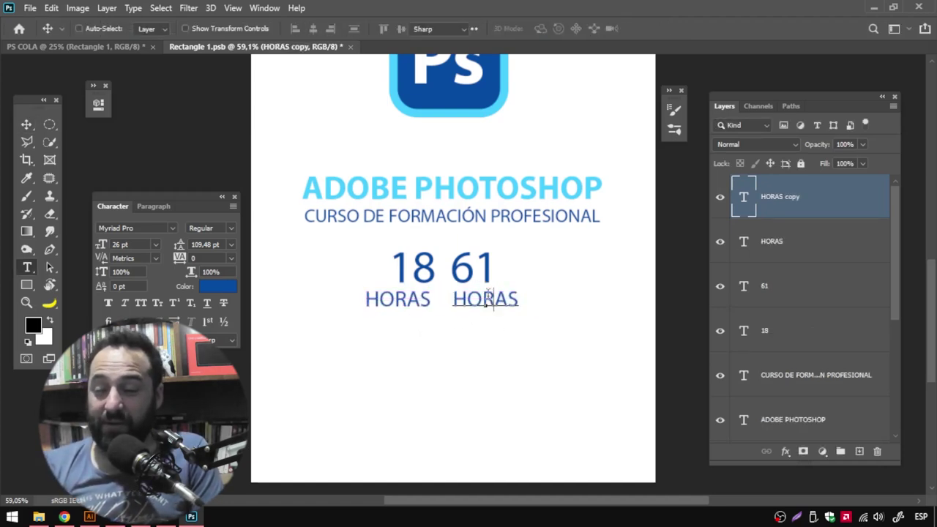
pyautogui.hotkey('ctrl', 'a')
pyautogui.write('CLASES')
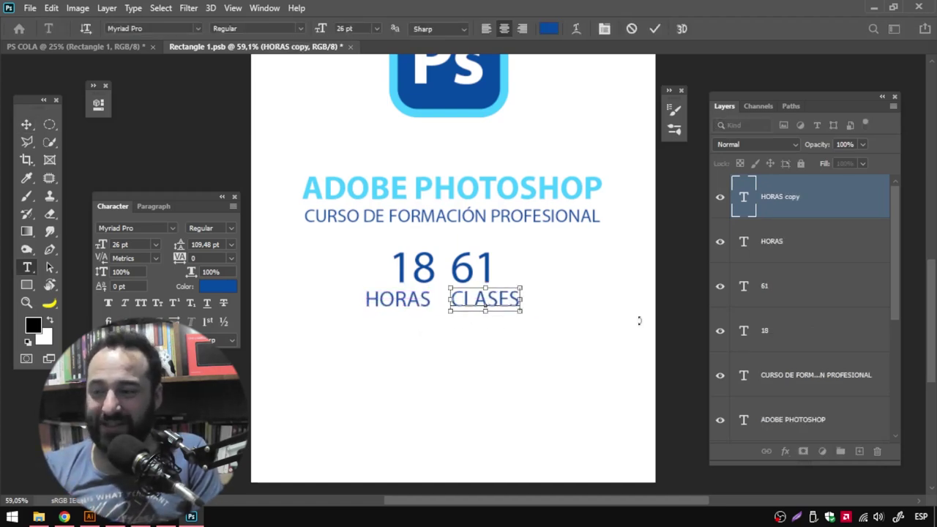
pyautogui.hotkey('ctrl', 'Return')
pyautogui.press('v')
pyautogui.moveTo(392, 340); pyautogui.dragTo(396, 320)
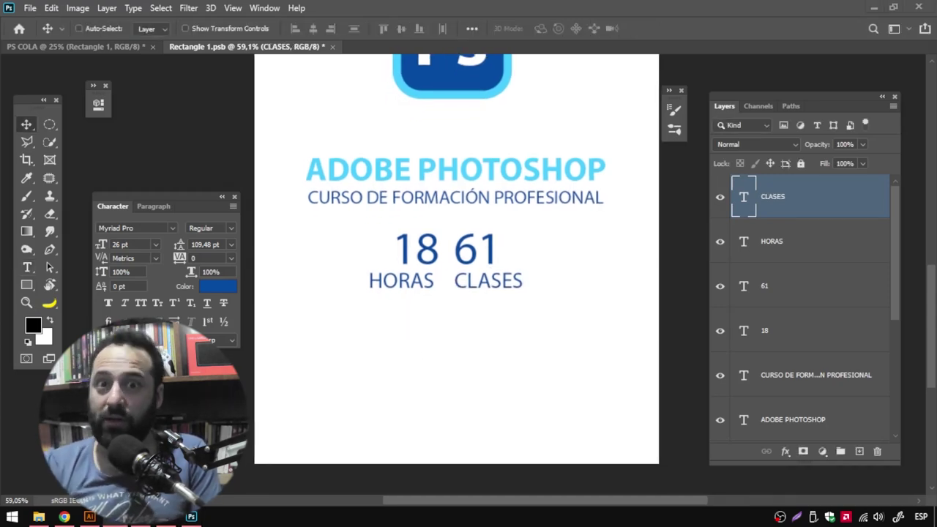
# Step: Type the course paragraph starting 'Contenido' below the figures
pyautogui.press('t')
pyautogui.click(303, 335)
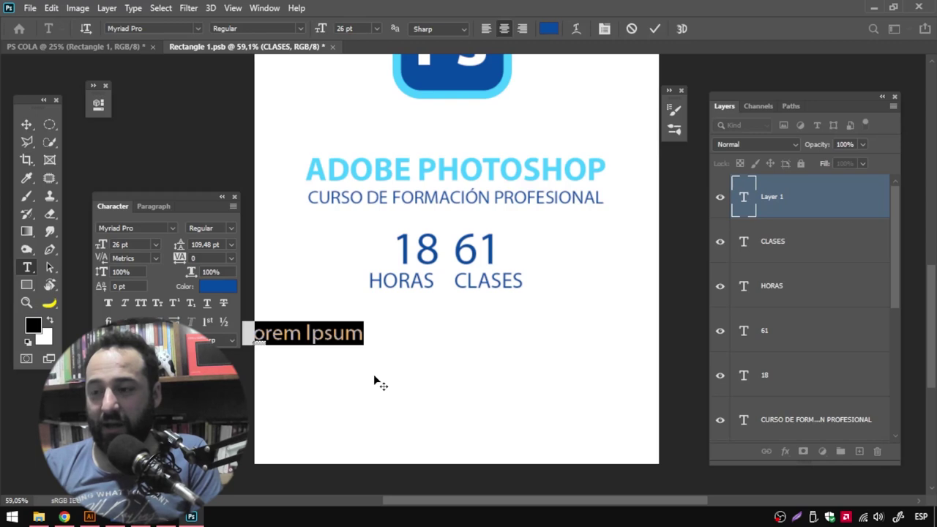
pyautogui.write('Contenido')
pyautogui.hotkey('ctrl', 'a')
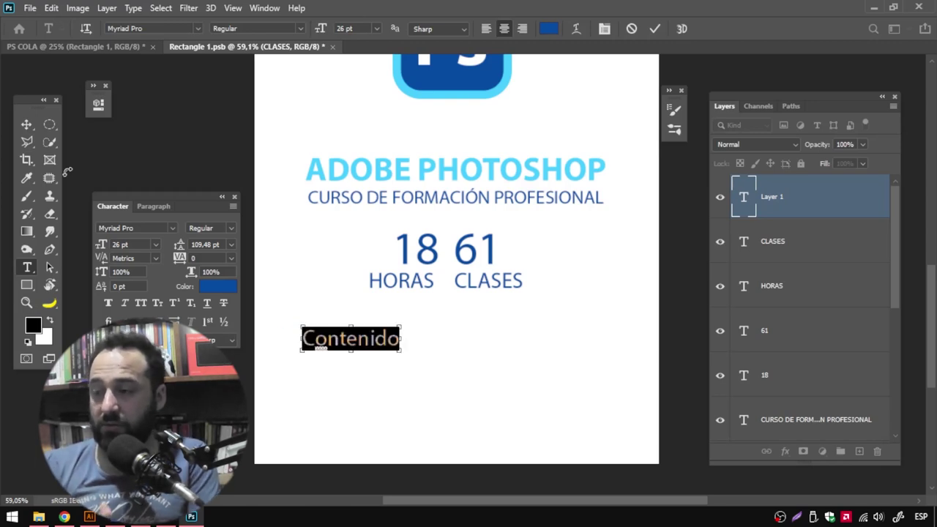
pyautogui.click(156, 209)
pyautogui.moveTo(343, 398); pyautogui.dragTo(339, 393)
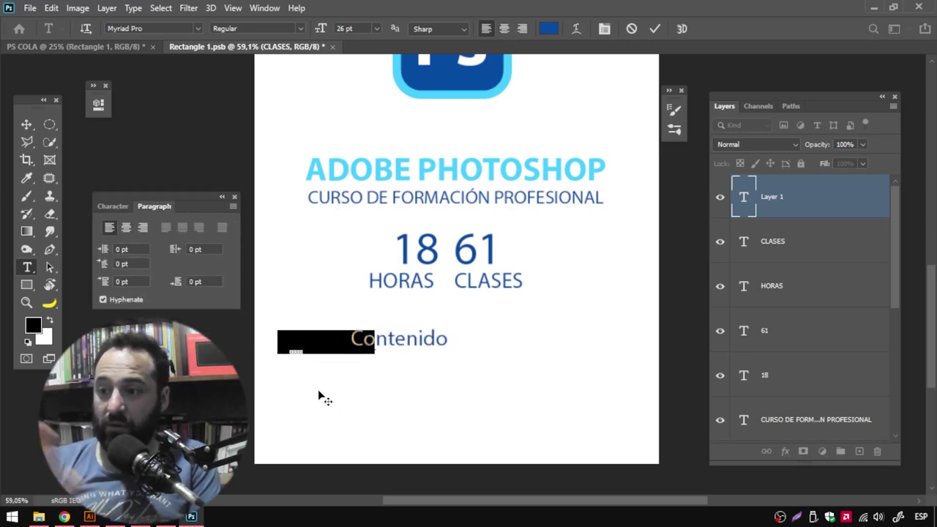
pyautogui.click(382, 334)
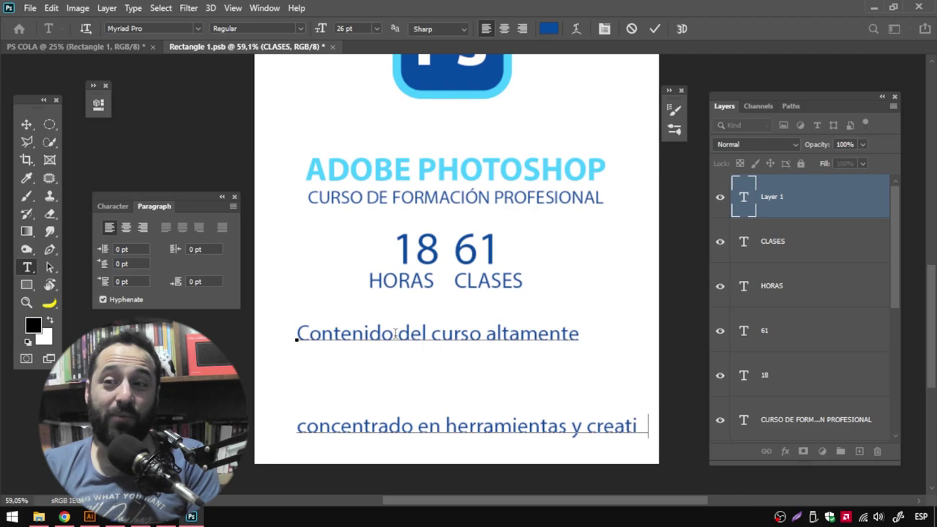
# Step: Set the paragraph to Auto leading, centre-aligned under the figures
pyautogui.hotkey('ctrl', 'a')
pyautogui.click(113, 205)
pyautogui.click(231, 244)
pyautogui.click(219, 258)
pyautogui.click(153, 205)
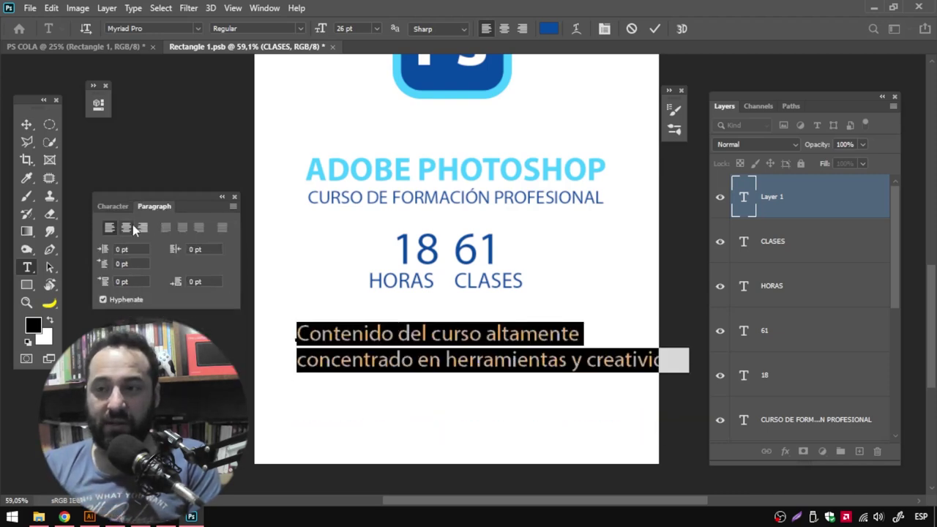
pyautogui.click(126, 228)
pyautogui.moveTo(286, 420); pyautogui.dragTo(449, 415)
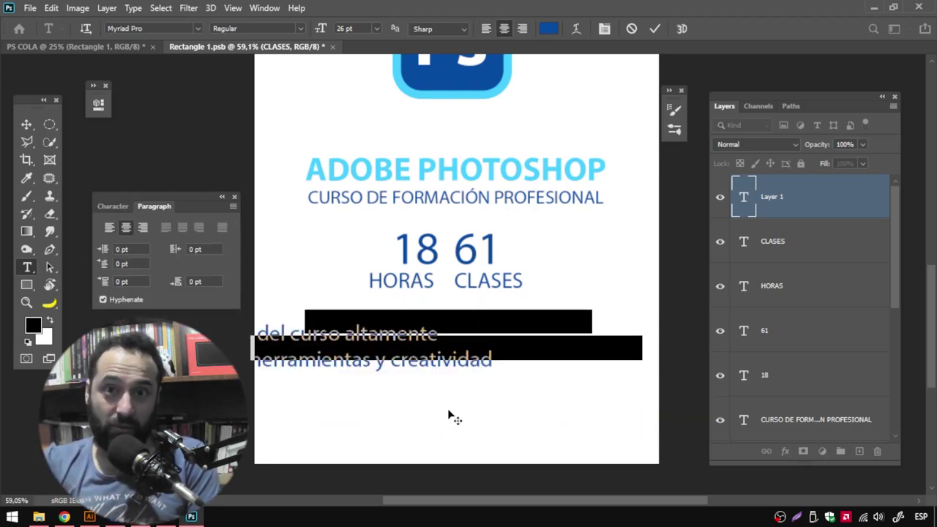
# Step: Make the paragraph All Caps at 17 pt and commit it
pyautogui.click(112, 209)
pyautogui.moveTo(107, 249); pyautogui.dragTo(103, 249)
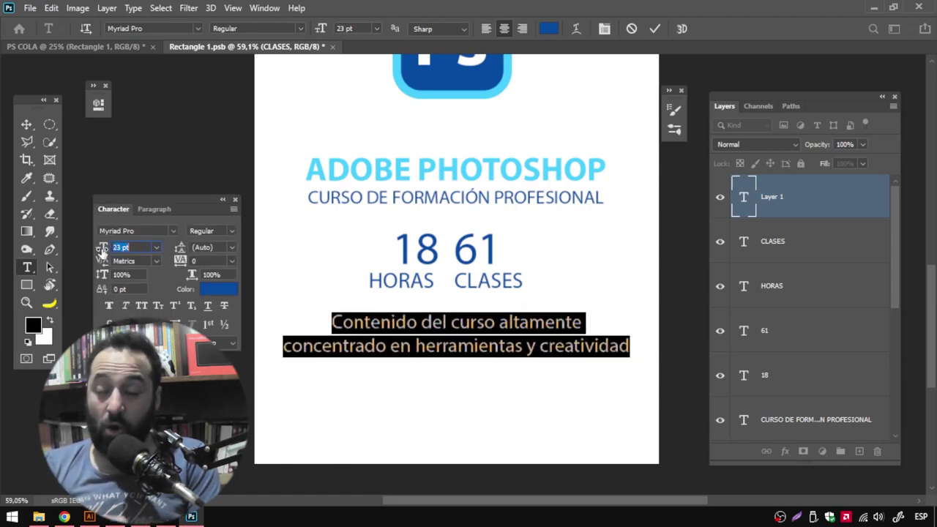
pyautogui.click(141, 306)
pyautogui.moveTo(107, 249); pyautogui.dragTo(103, 249)
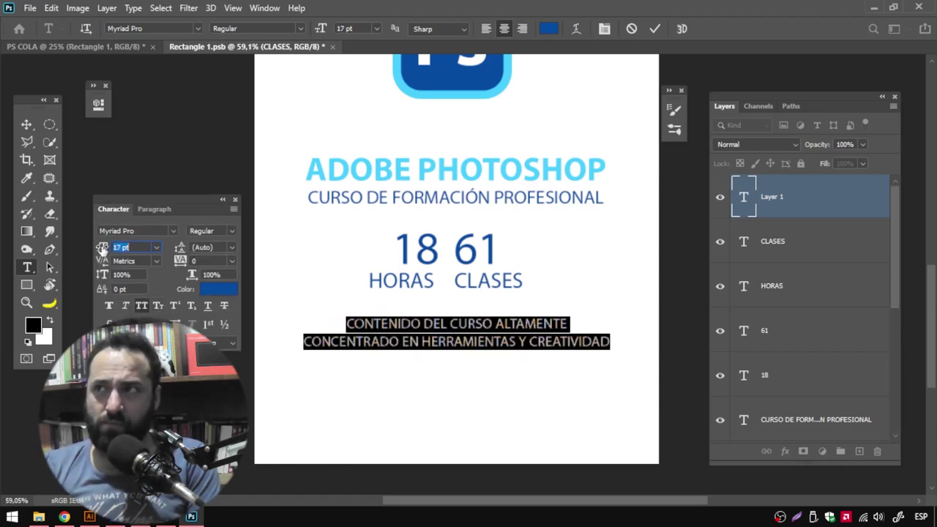
pyautogui.click(405, 342)
pyautogui.hotkey('ctrl', 'Return')
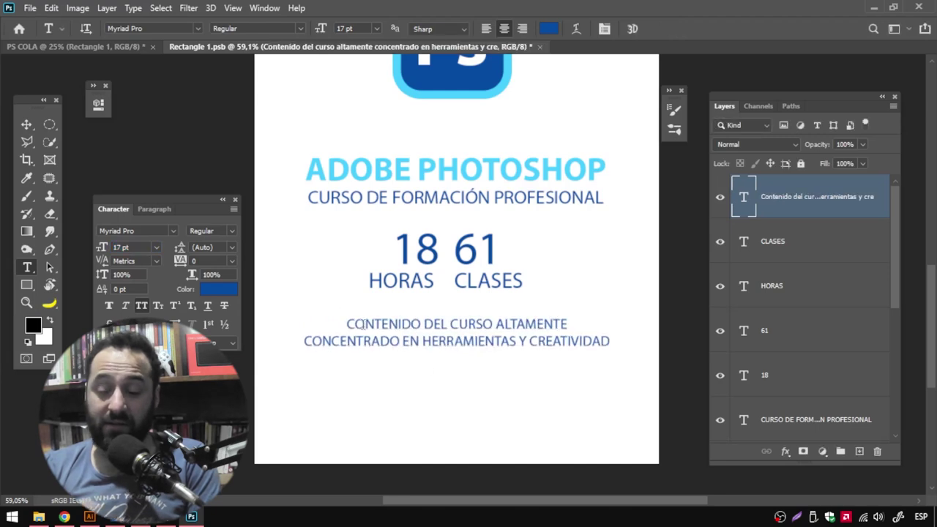
# Step: Duplicate the paragraph below and select all of the copy's text
pyautogui.moveTo(427, 339); pyautogui.dragTo(459, 391)
pyautogui.click(454, 378)
pyautogui.hotkey('ctrl', 'a')
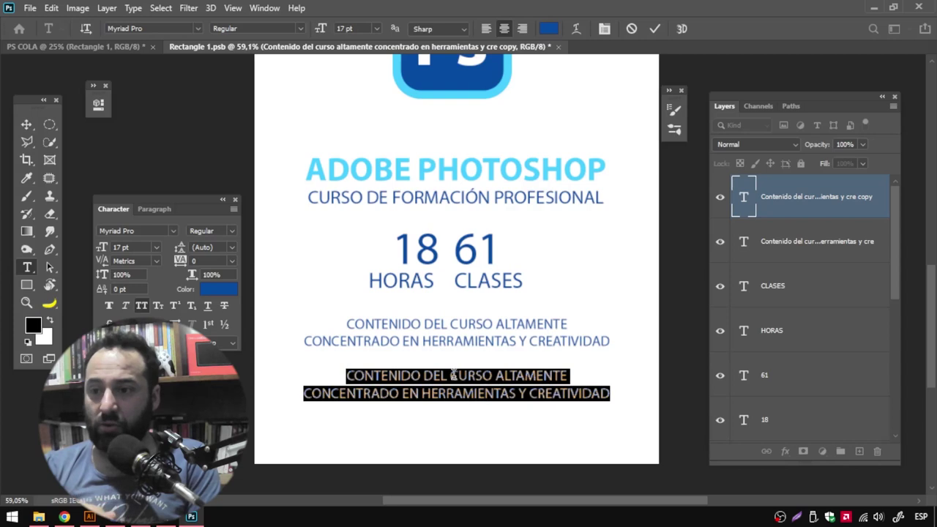
# Step: Replace the copy with CONTENIDO NETO: 18 HS/ 8 CLASES, all caps off after 18
pyautogui.write('CONTENIDO NETO: ')
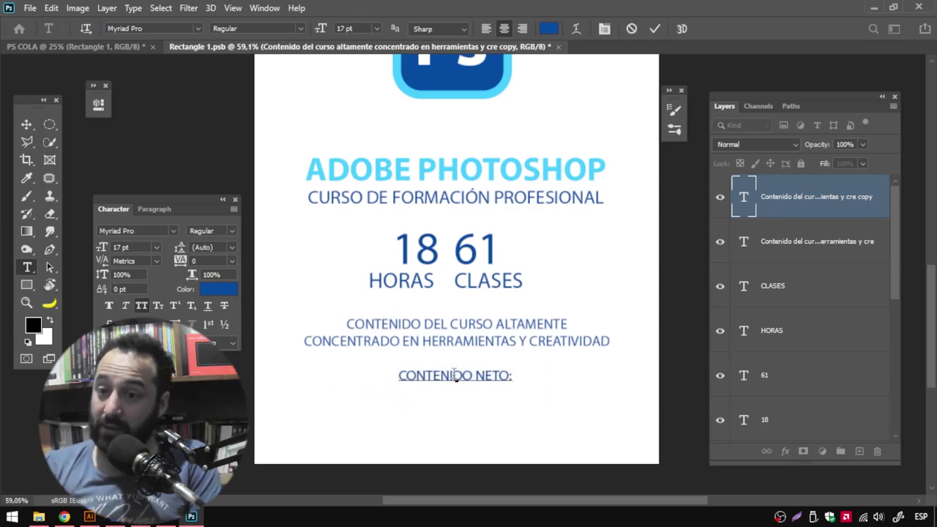
pyautogui.write('18 HS/ 8 CLASES')
pyautogui.press('ctrl')
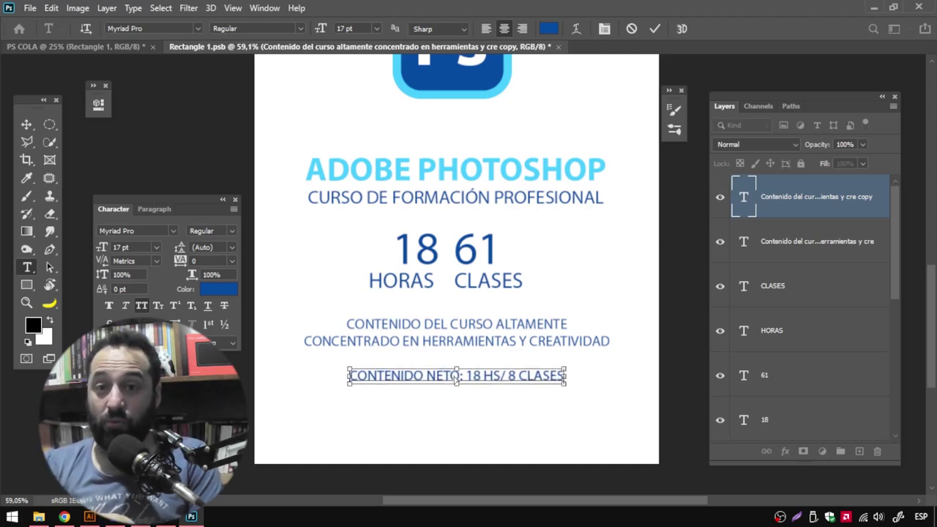
pyautogui.hotkey('shift', 'End')
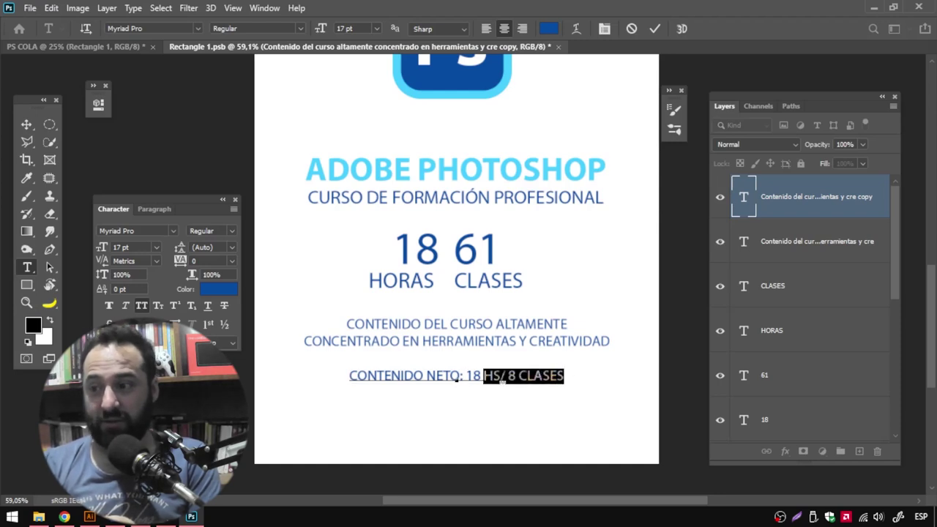
pyautogui.click(142, 306)
pyautogui.click(26, 125)
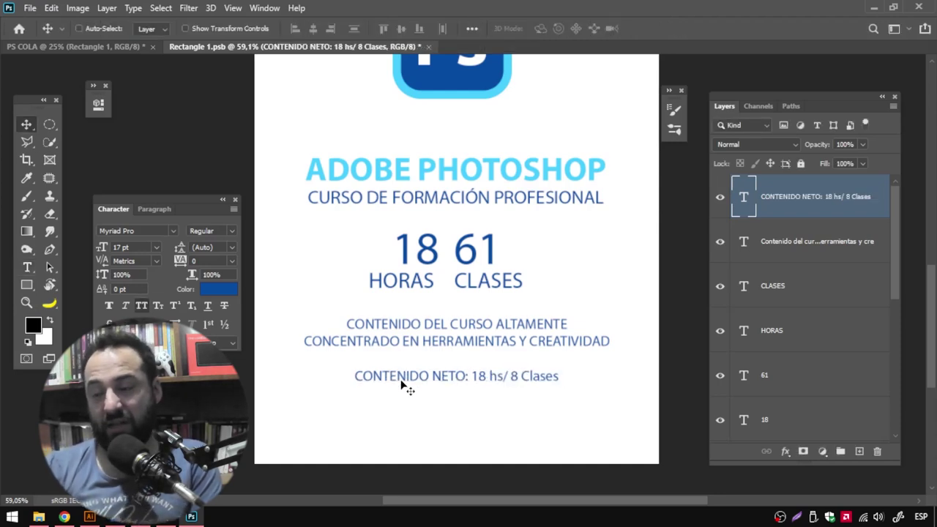
# Step: Make the CONTENIDO NETO line the title's light blue and bold
pyautogui.click(219, 289)
pyautogui.click(359, 174)
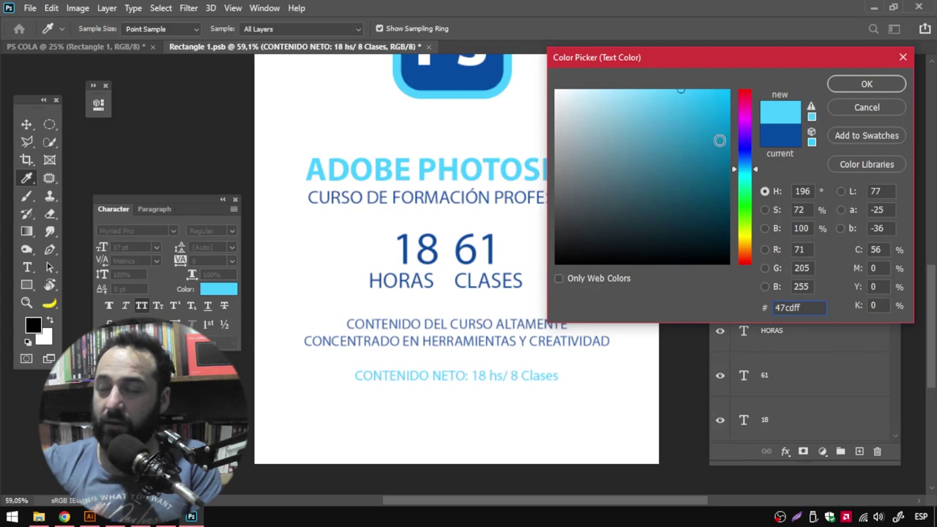
pyautogui.press('Return')
pyautogui.click(227, 232)
pyautogui.click(210, 266)
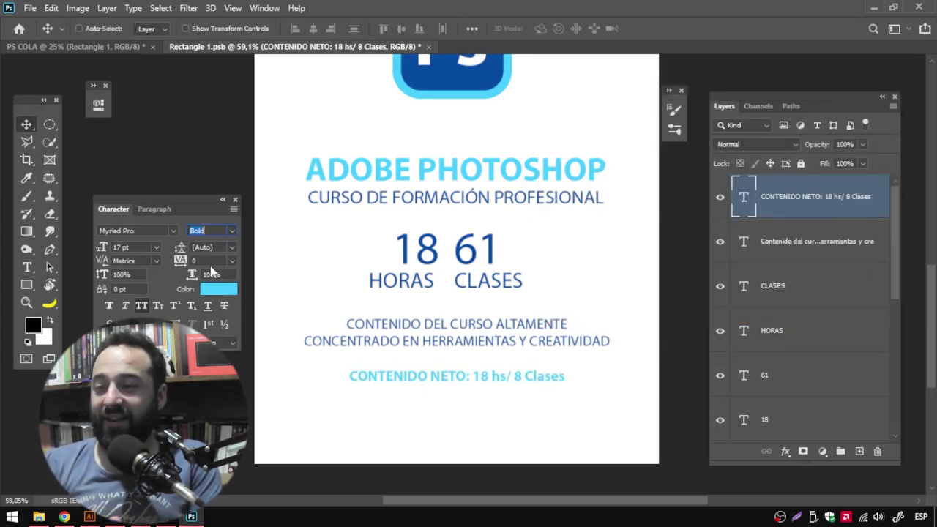
pyautogui.moveTo(429, 368); pyautogui.dragTo(437, 374)
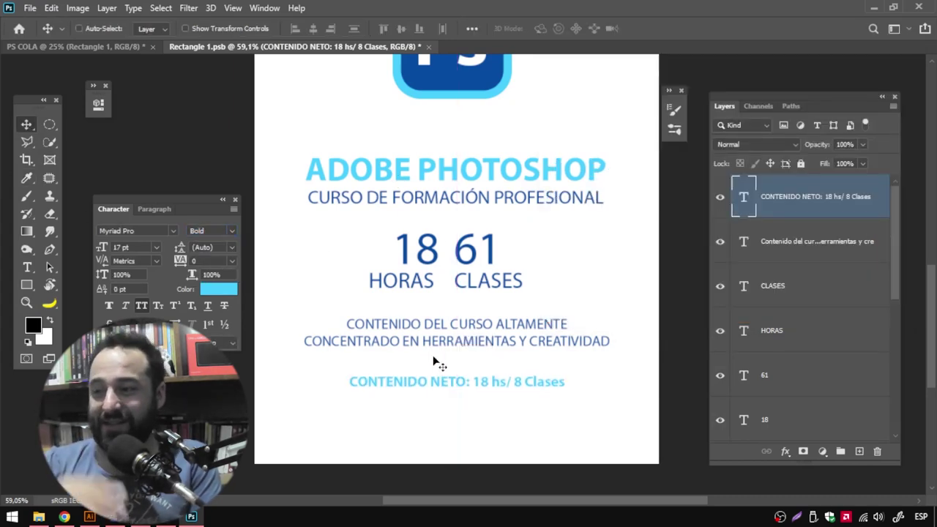
# Step: Make the course description paragraph bold
pyautogui.keyDown('ctrl'); pyautogui.click(413, 350); pyautogui.keyUp('ctrl')
pyautogui.click(227, 231)
pyautogui.click(210, 263)
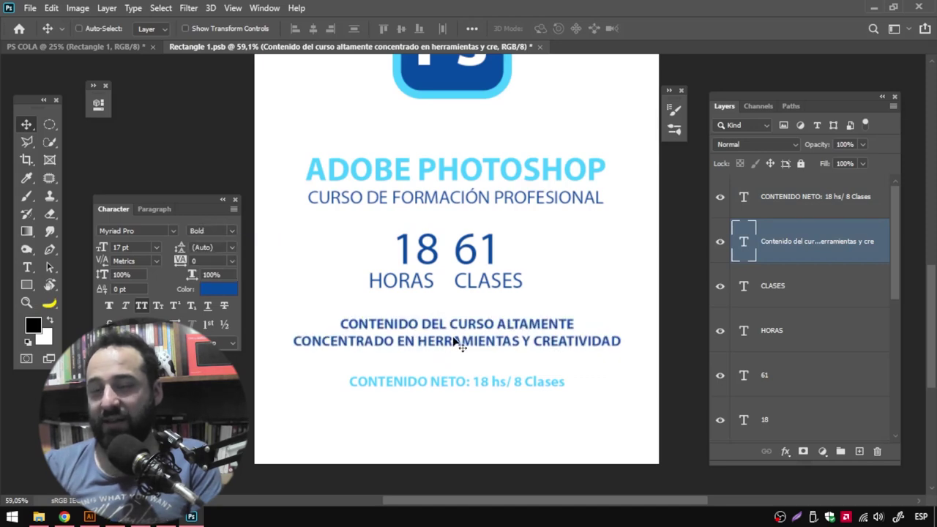
# Step: Save and close the label document
pyautogui.moveTo(498, 302); pyautogui.dragTo(484, 328)
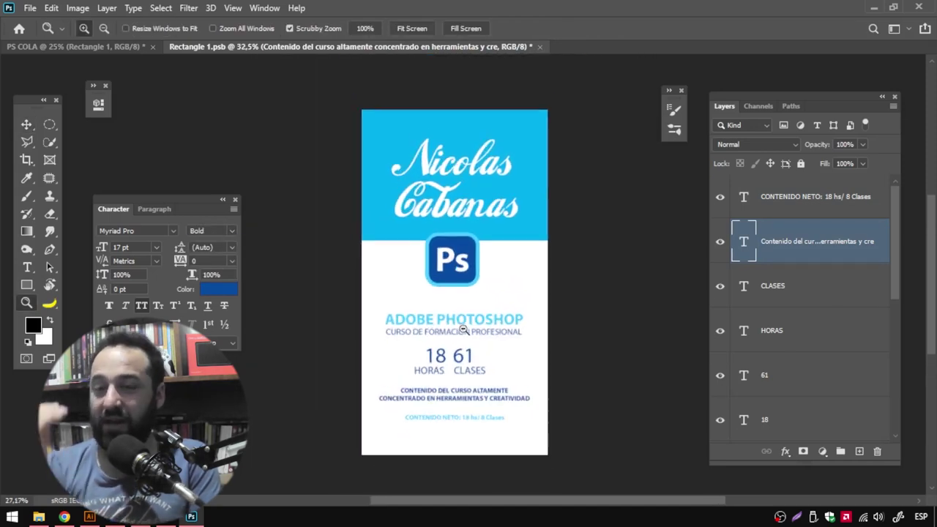
pyautogui.press('v')
pyautogui.click(540, 47)
pyautogui.click(404, 201)
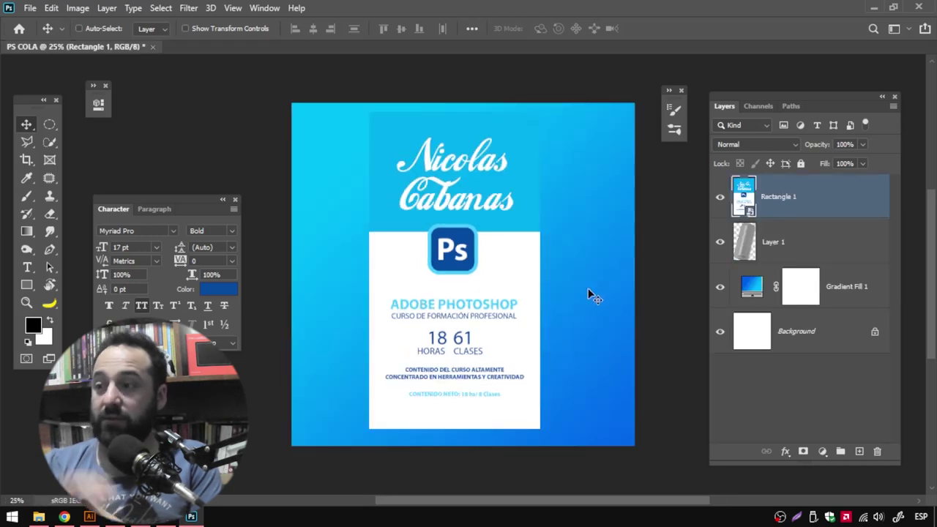
# Step: Toggle the Rectangle 1 label layer's visibility in the can mockup to check it
pyautogui.click(719, 197)
pyautogui.click(719, 197)
pyautogui.click(758, 144)
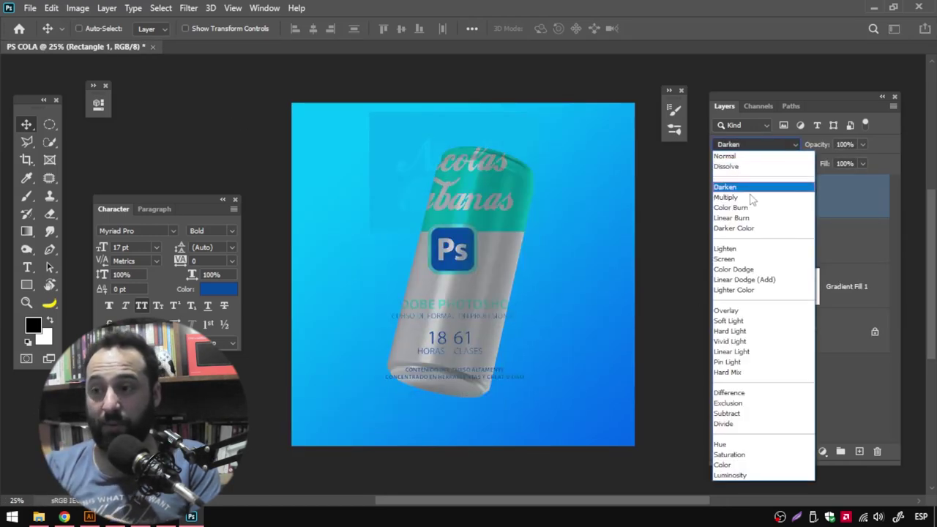
# Step: Set the label to Multiply, then shrink and tilt it onto the can
pyautogui.click(750, 197)
pyautogui.hotkey('ctrl', 't')
pyautogui.moveTo(543, 131)
pyautogui.mouseDown()
pyautogui.moveTo(527, 126)
pyautogui.moveTo(571, 220)
pyautogui.mouseUp()
pyautogui.moveTo(522, 237); pyautogui.dragTo(525, 228)
# Step: Apply an Arch warp to the label and flatten it to the can top
pyautogui.click(593, 30)
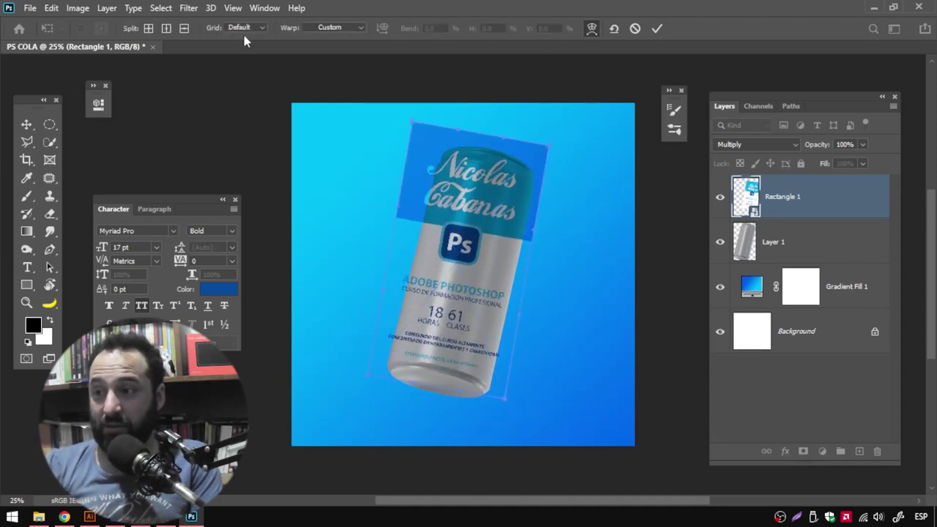
pyautogui.click(336, 27)
pyautogui.click(331, 102)
pyautogui.moveTo(486, 106); pyautogui.dragTo(494, 159)
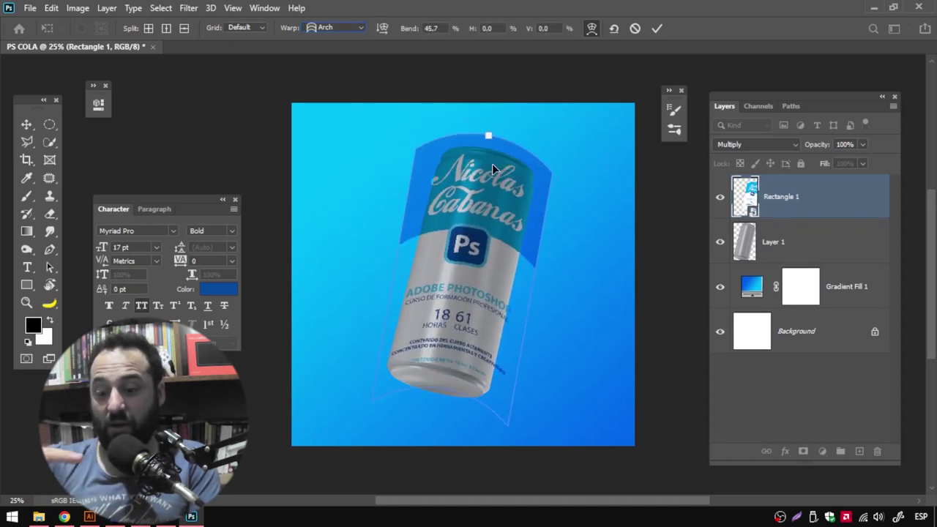
# Step: Shrink, rotate and reposition the label to fit over the can
pyautogui.click(590, 29)
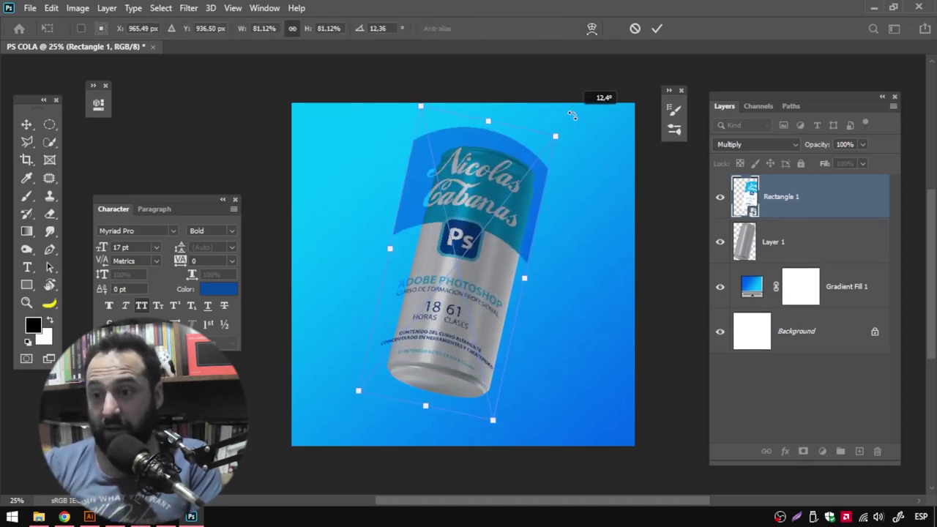
pyautogui.moveTo(555, 135); pyautogui.dragTo(538, 161)
pyautogui.moveTo(479, 194); pyautogui.dragTo(492, 196)
pyautogui.moveTo(554, 154)
pyautogui.mouseDown()
pyautogui.moveTo(543, 170)
pyautogui.moveTo(560, 165)
pyautogui.mouseUp()
pyautogui.moveTo(520, 208); pyautogui.dragTo(529, 197)
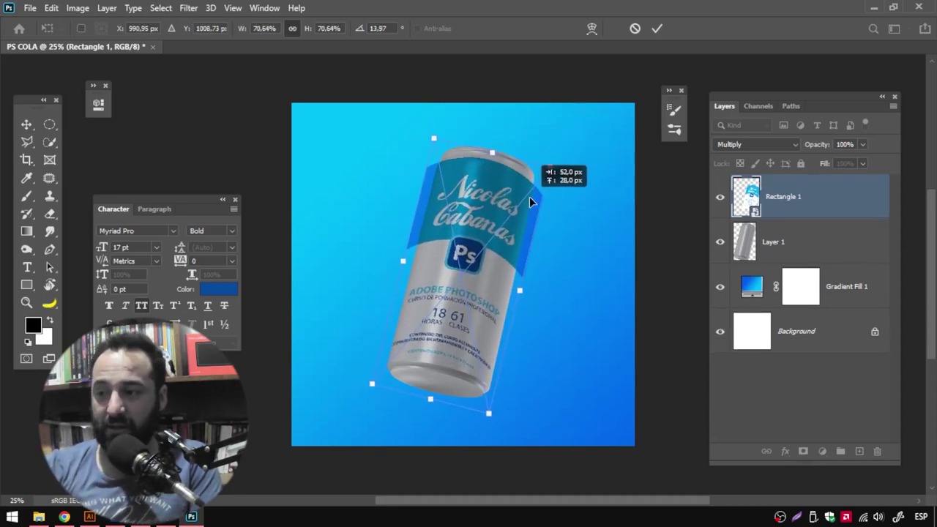
pyautogui.scroll(2, 501, 203)
pyautogui.moveTo(574, 151); pyautogui.dragTo(562, 156)
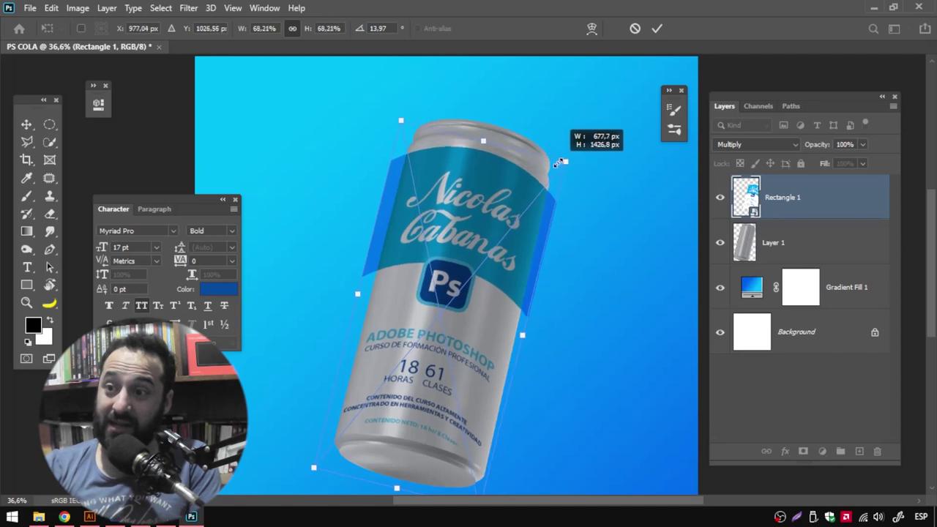
# Step: Readjust the arch bend and enlarge the label slightly to fit the can
pyautogui.click(590, 30)
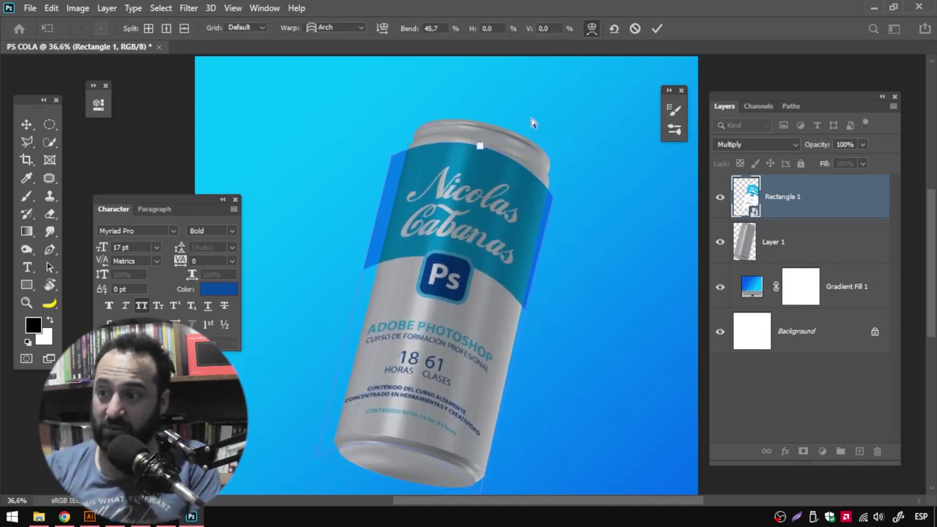
pyautogui.moveTo(481, 150); pyautogui.dragTo(477, 171)
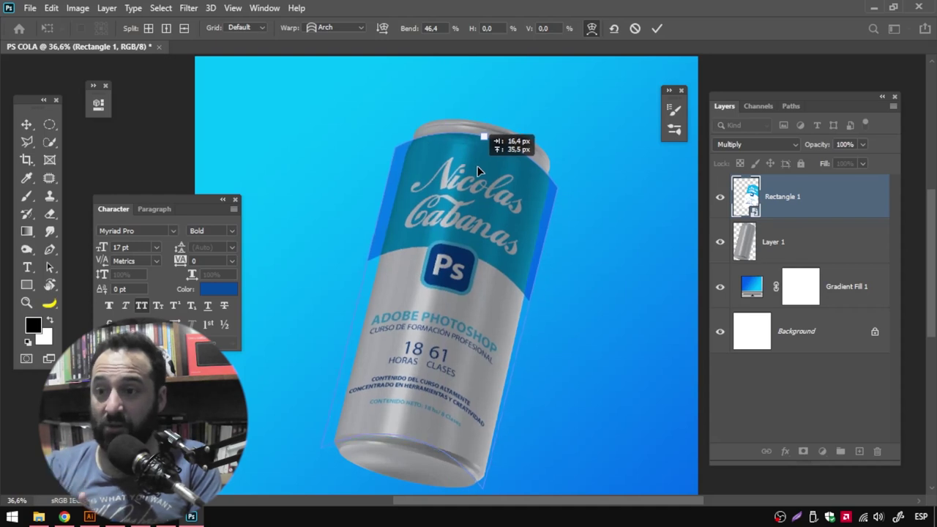
pyautogui.click(591, 28)
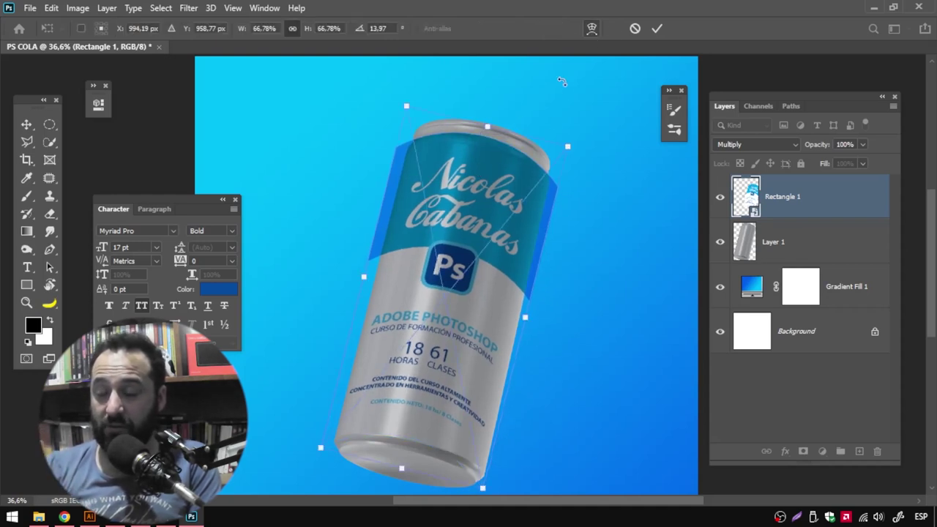
pyautogui.moveTo(565, 149); pyautogui.dragTo(575, 141)
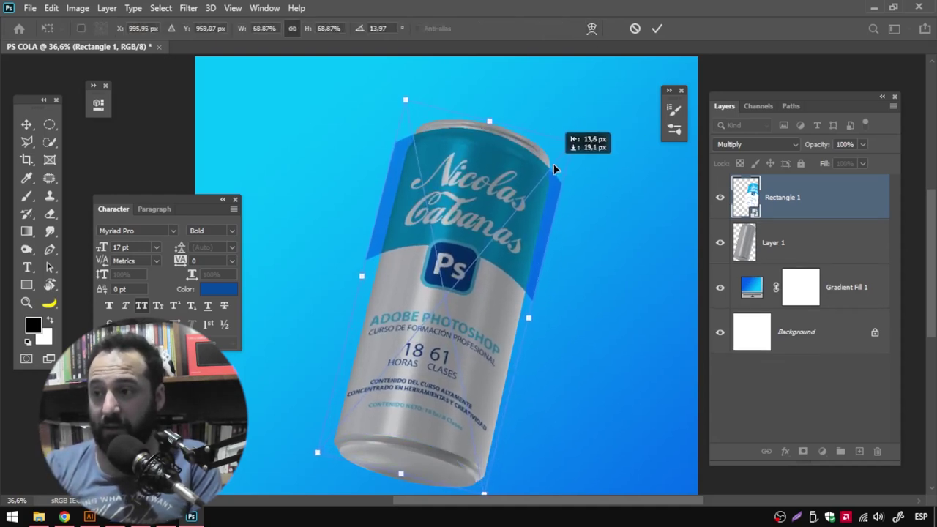
# Step: Set the label to Normal at 75% opacity, bend to 48,9%, and apply
pyautogui.click(755, 144)
pyautogui.click(732, 146)
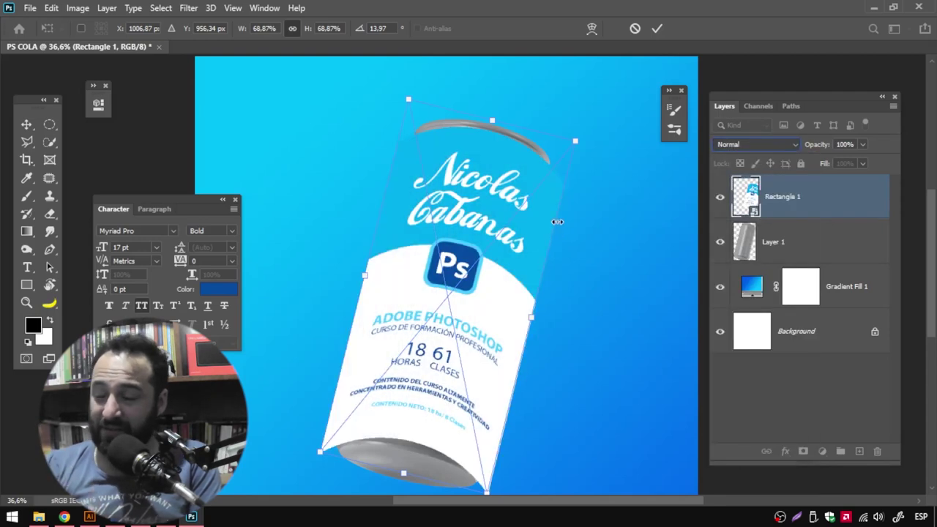
pyautogui.moveTo(815, 145); pyautogui.dragTo(801, 150)
pyautogui.moveTo(506, 227); pyautogui.dragTo(505, 227)
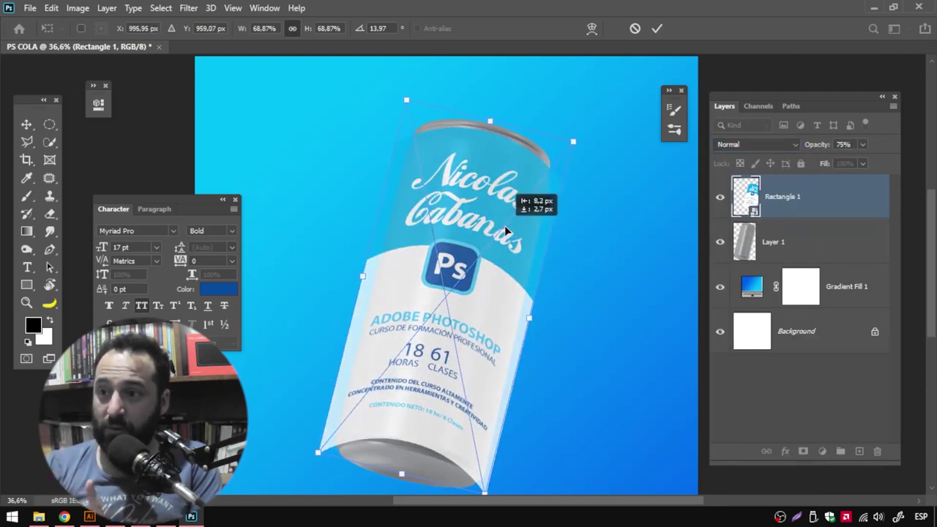
pyautogui.moveTo(493, 128); pyautogui.dragTo(488, 157)
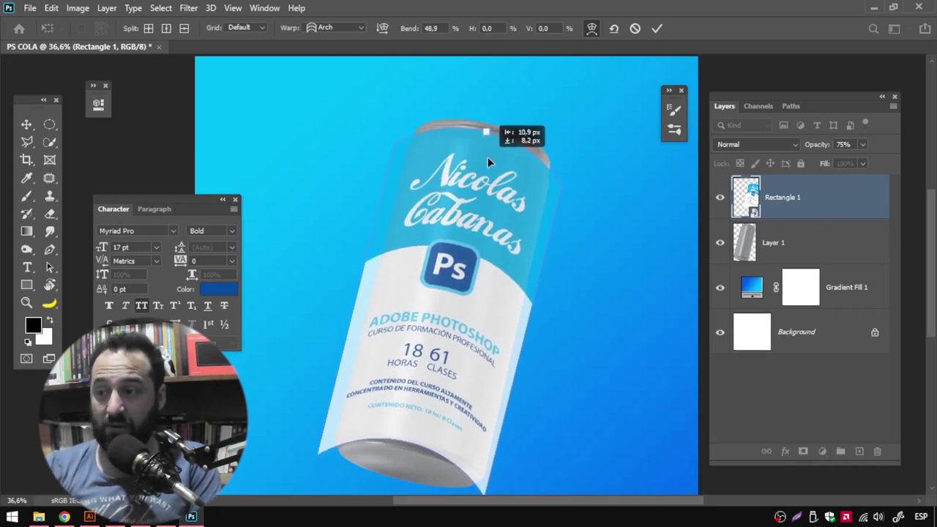
pyautogui.click(657, 29)
# Step: Clip the Rectangle 1 label to the can layer and set its blend mode to Overlay
pyautogui.rightClick(819, 209)
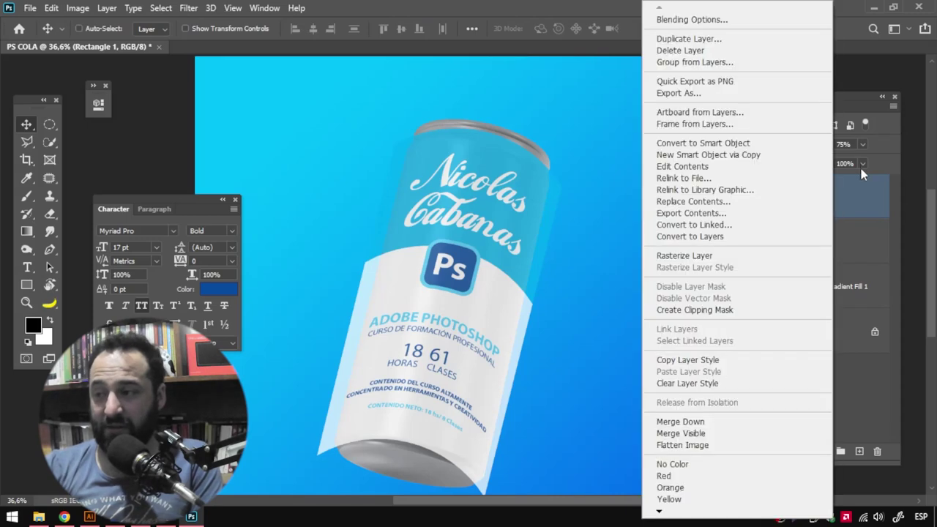
pyautogui.click(772, 310)
pyautogui.click(779, 144)
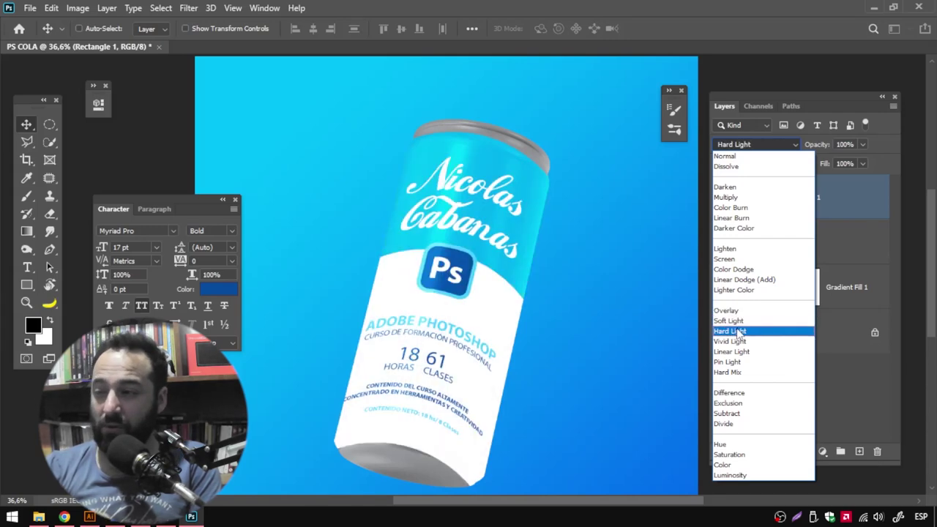
pyautogui.click(728, 310)
# Step: Shift the label into place on the can, zoom in, and compare with the bare can
pyautogui.moveTo(551, 273); pyautogui.dragTo(558, 280)
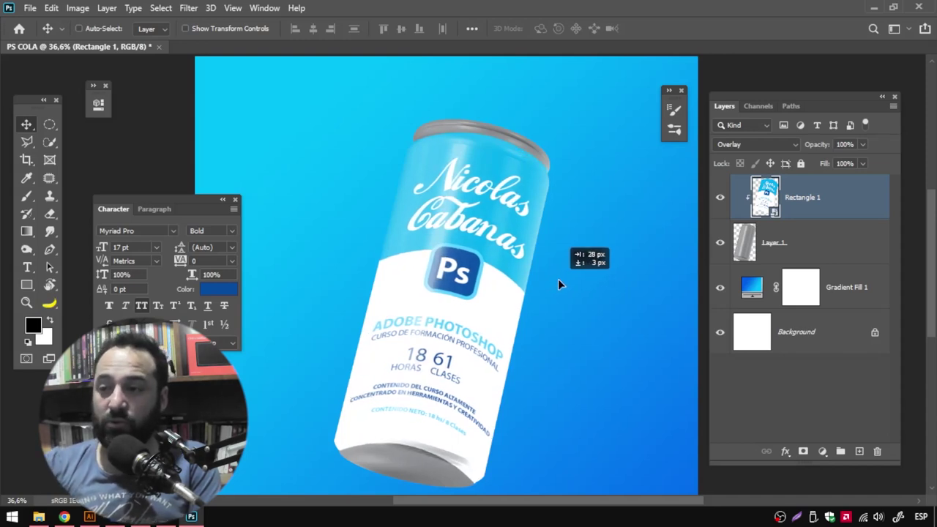
pyautogui.moveTo(558, 280); pyautogui.dragTo(557, 281)
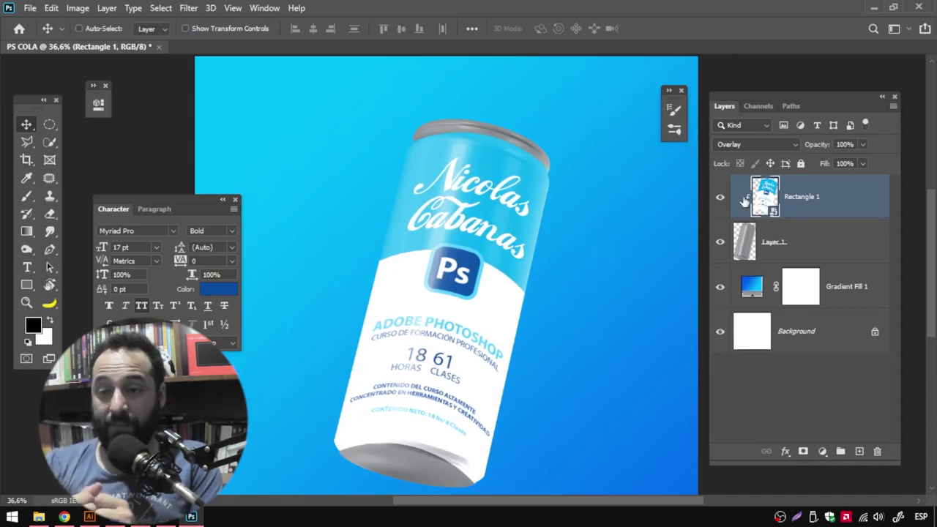
pyautogui.press('z')
pyautogui.click(453, 293)
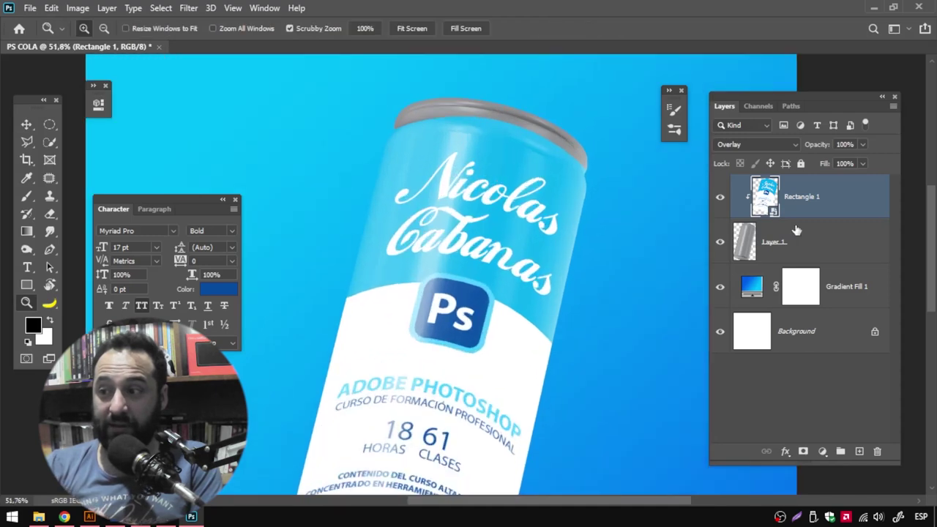
pyautogui.click(534, 133)
pyautogui.moveTo(533, 133); pyautogui.dragTo(554, 132)
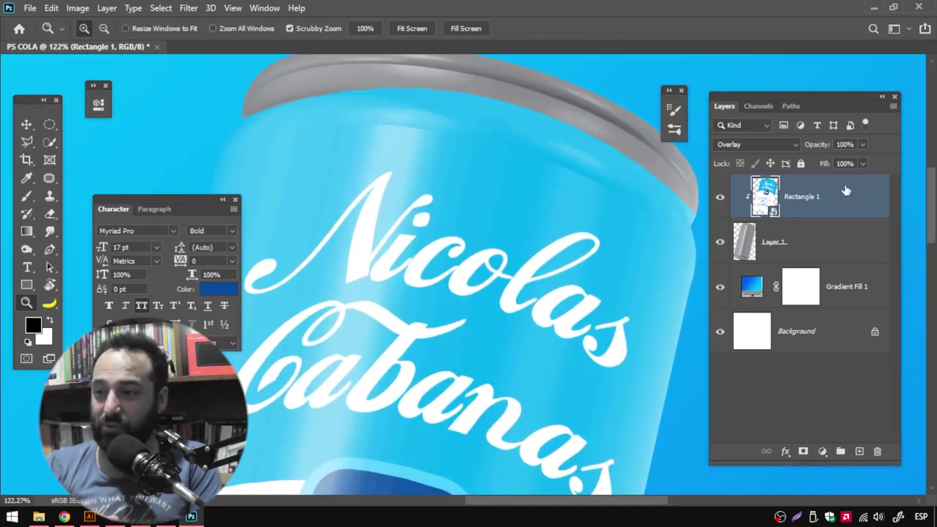
pyautogui.click(724, 197)
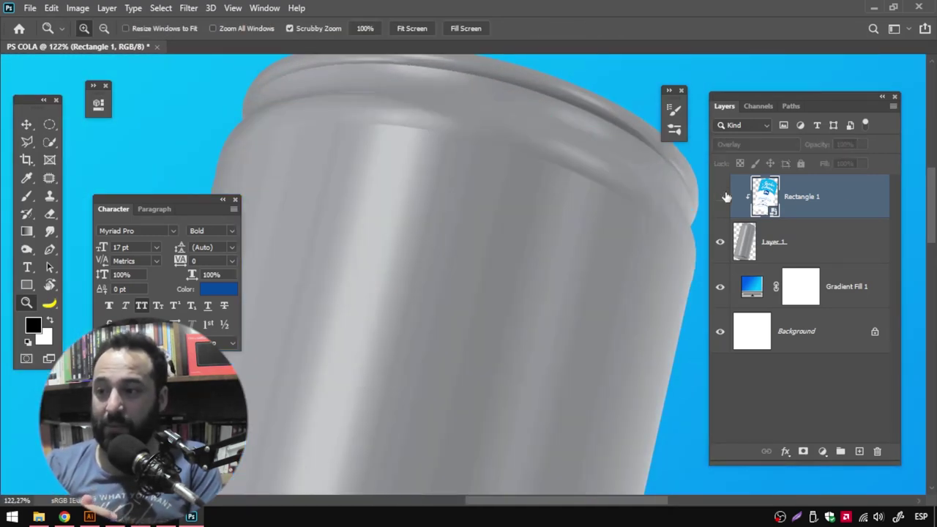
pyautogui.click(724, 196)
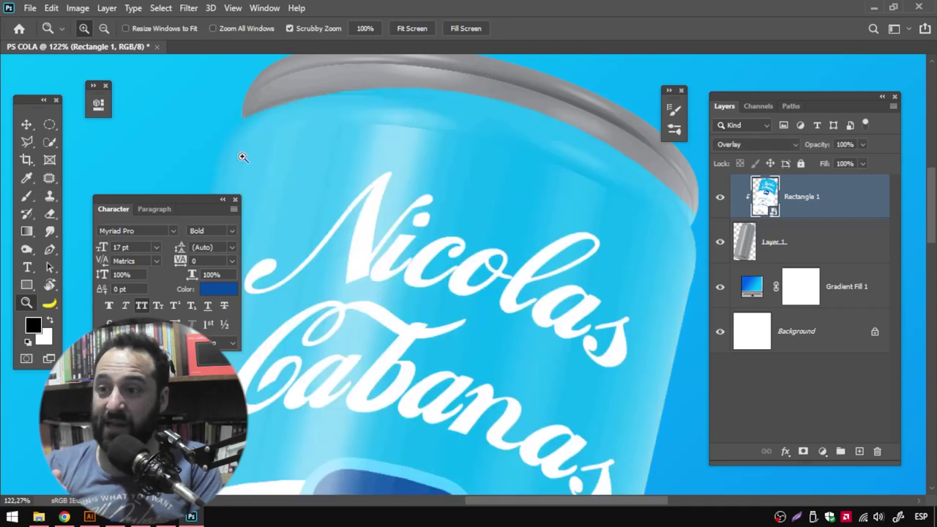
# Step: Lower the label's opacity to 38% and nudge it slightly with the Move tool
pyautogui.click(222, 199)
pyautogui.moveTo(809, 146)
pyautogui.mouseDown()
pyautogui.moveTo(762, 154)
pyautogui.moveTo(803, 192)
pyautogui.mouseUp()
pyautogui.press('v')
pyautogui.hotkey('shift', 'Up')
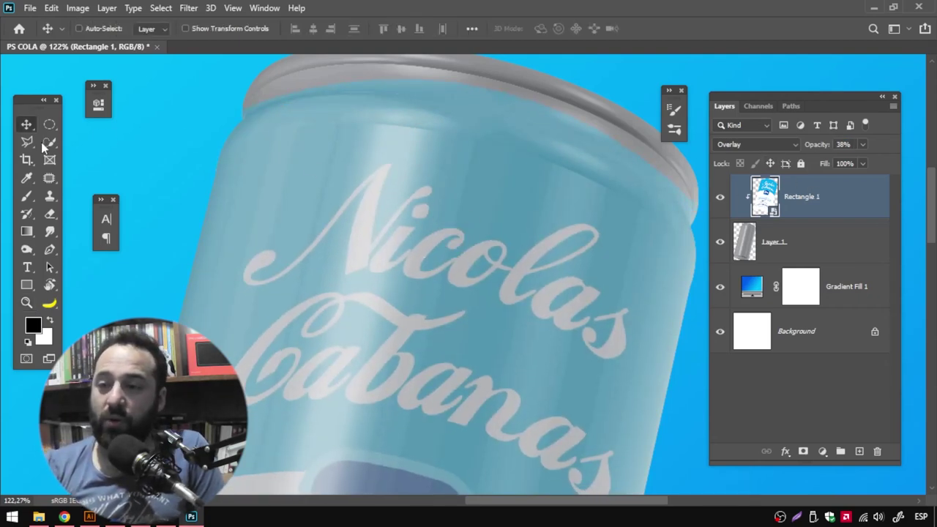
pyautogui.press('p')
pyautogui.keyDown('alt'); pyautogui.scroll(5, 249, 95); pyautogui.keyUp('alt')
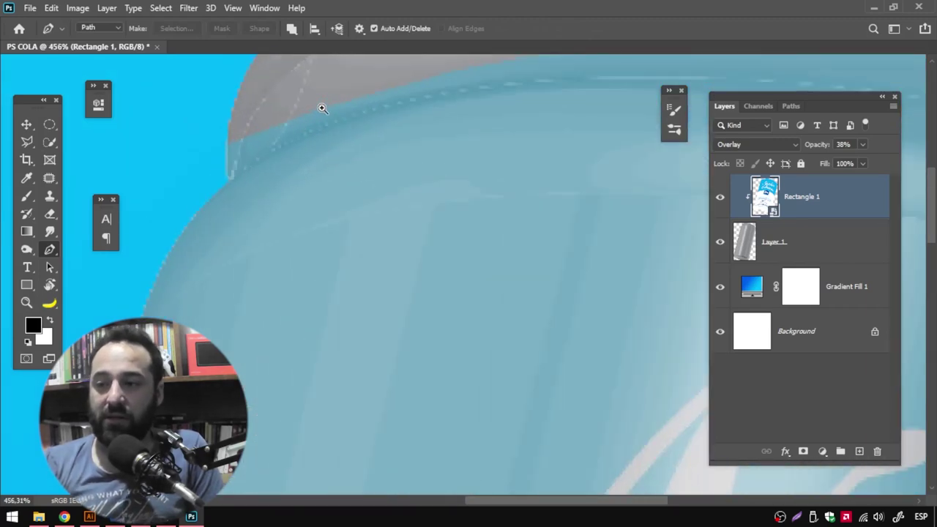
# Step: Trace a closed pen path around the can's top rim
pyautogui.click(231, 187)
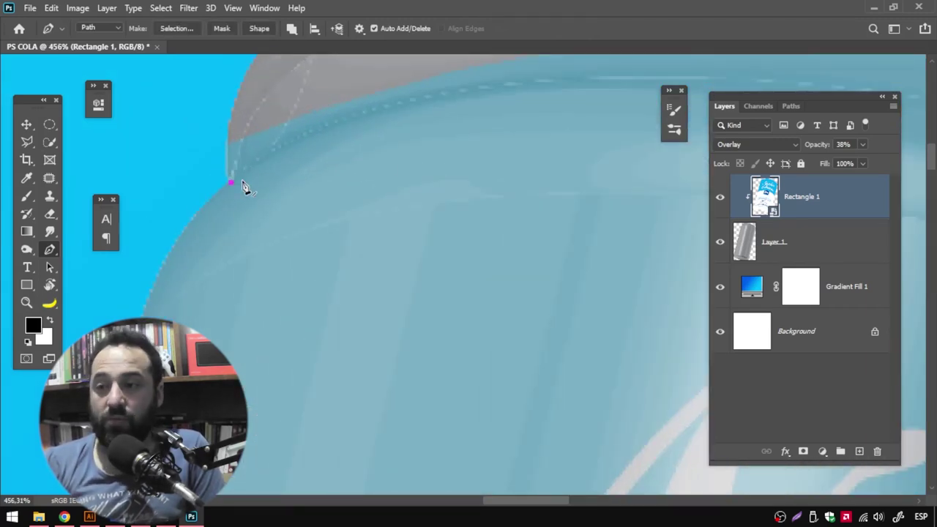
pyautogui.moveTo(234, 188); pyautogui.dragTo(98, 290)
pyautogui.moveTo(352, 207)
pyautogui.mouseDown()
pyautogui.moveTo(474, 213)
pyautogui.moveTo(227, 185)
pyautogui.mouseUp()
pyautogui.keyDown('alt'); pyautogui.scroll(-4, 406, 213); pyautogui.keyUp('alt')
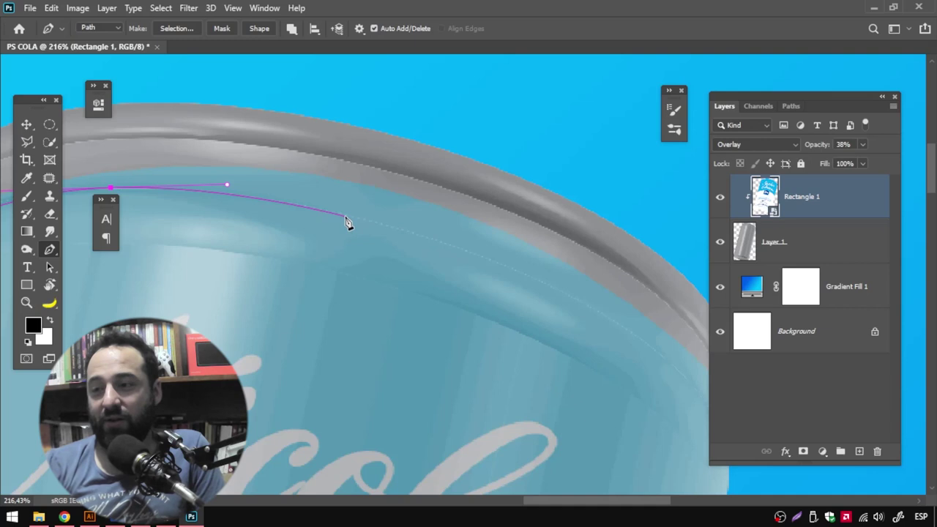
pyautogui.keyDown('alt'); pyautogui.scroll(-2, 348, 222); pyautogui.keyUp('alt')
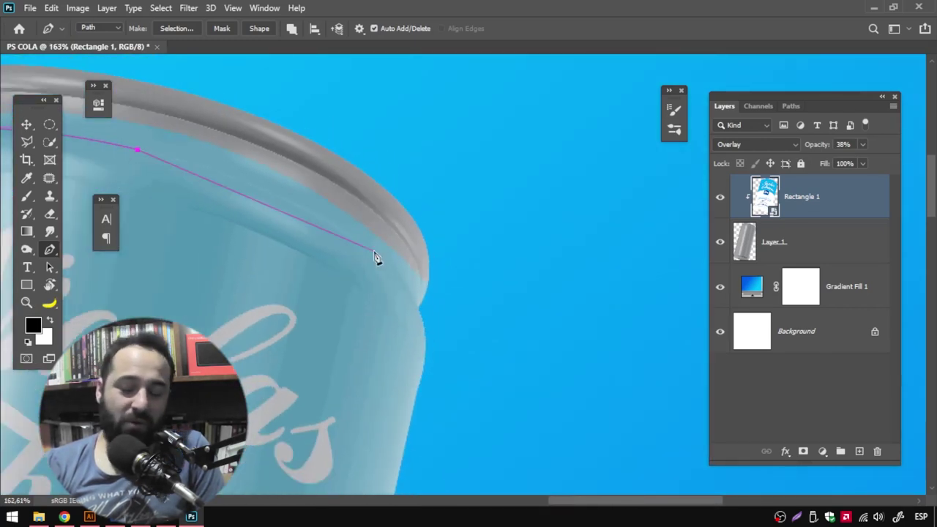
pyautogui.moveTo(396, 277); pyautogui.dragTo(469, 317)
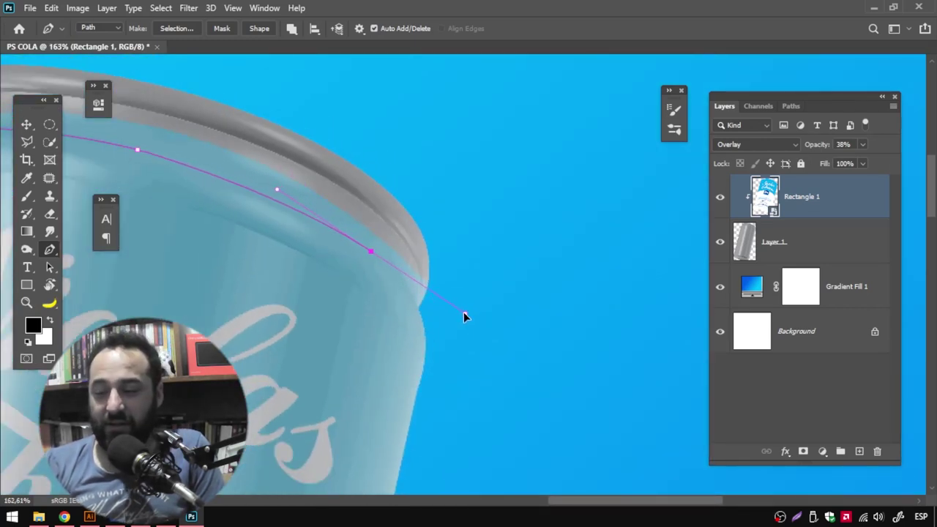
pyautogui.click(371, 251)
pyautogui.moveTo(435, 337); pyautogui.dragTo(455, 372)
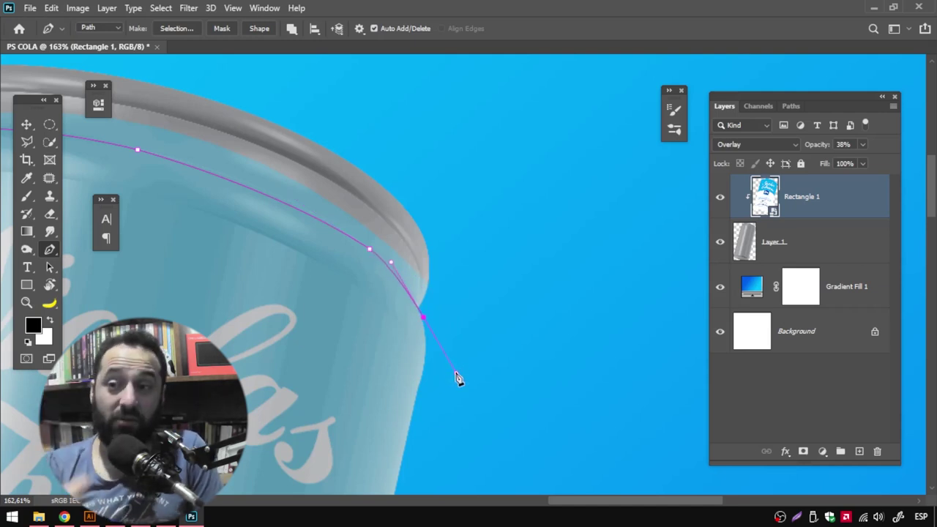
pyautogui.scroll(-2, 461, 366)
pyautogui.scroll(-2, 484, 362)
pyautogui.scroll(-1, 505, 315)
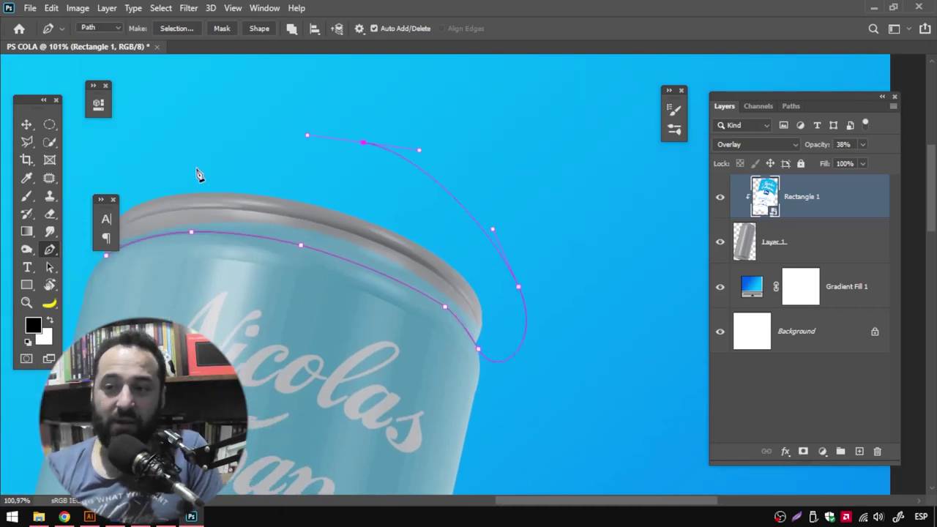
pyautogui.moveTo(196, 175); pyautogui.dragTo(372, 157)
pyautogui.moveTo(254, 243); pyautogui.dragTo(271, 250)
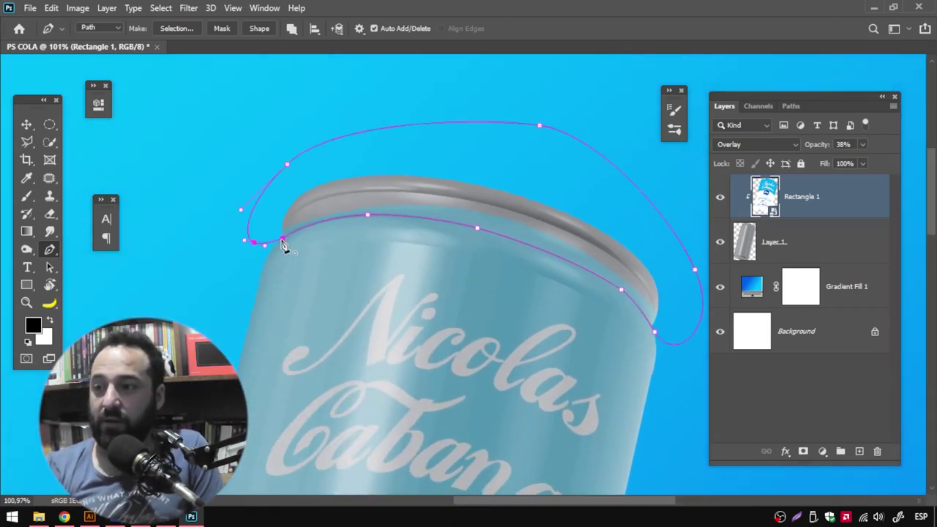
pyautogui.scroll(-1, 293, 251)
pyautogui.scroll(-1, 366, 241)
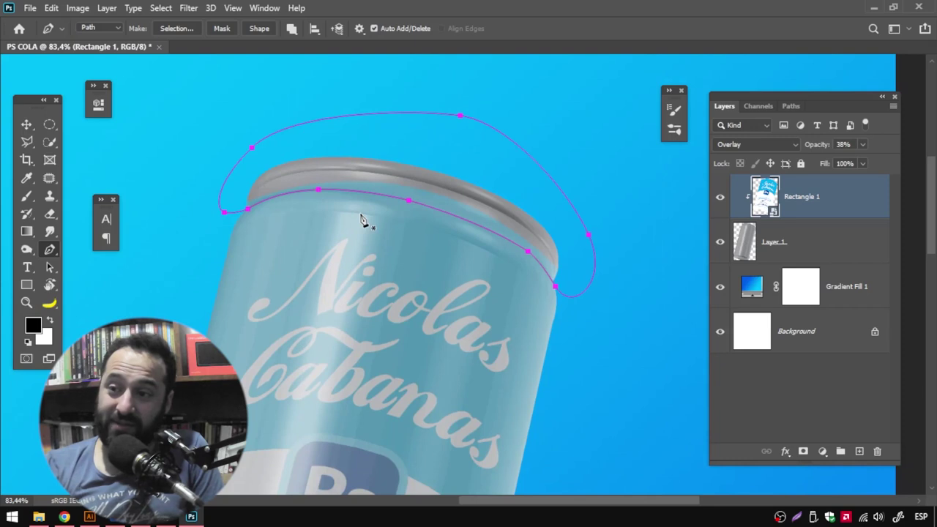
# Step: Turn the rim path into a 0-feather selection and add it as Rectangle 1's layer mask
pyautogui.click(187, 30)
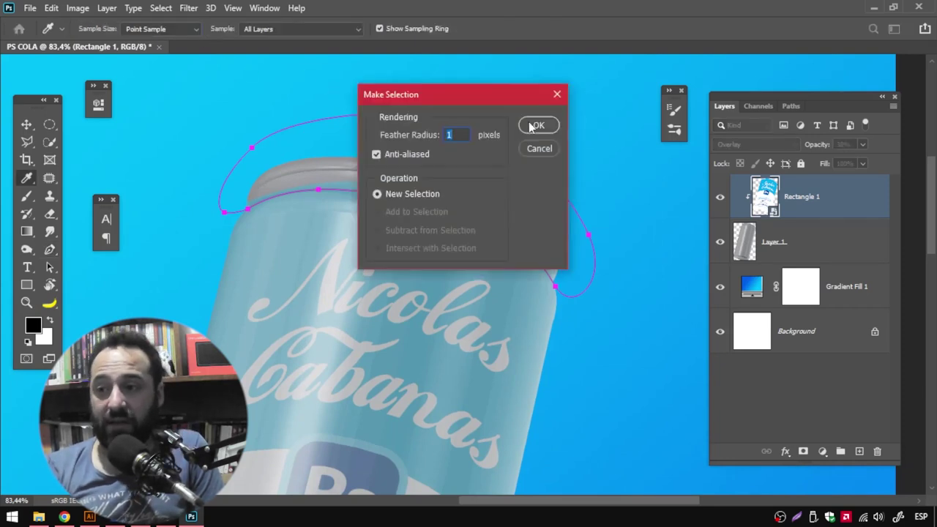
pyautogui.click(536, 126)
pyautogui.hotkey('ctrl', 'd')
pyautogui.click(170, 32)
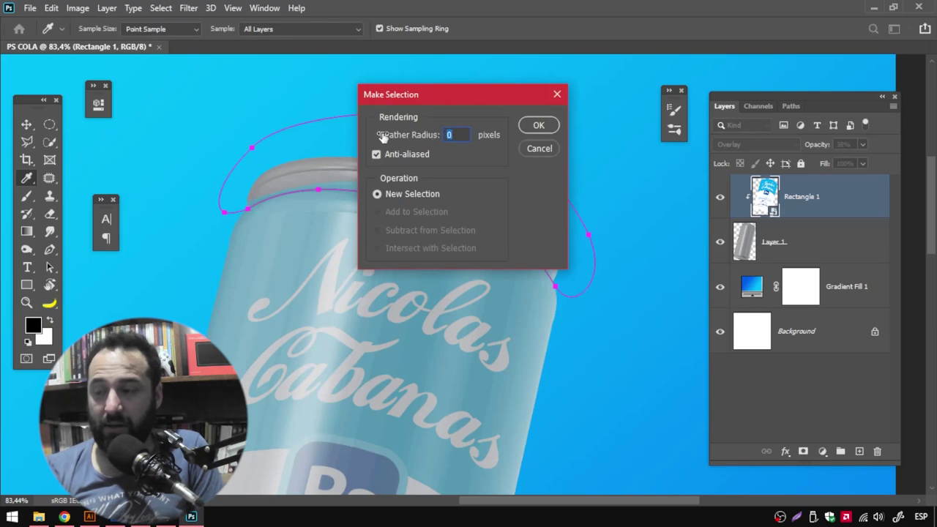
pyautogui.click(539, 125)
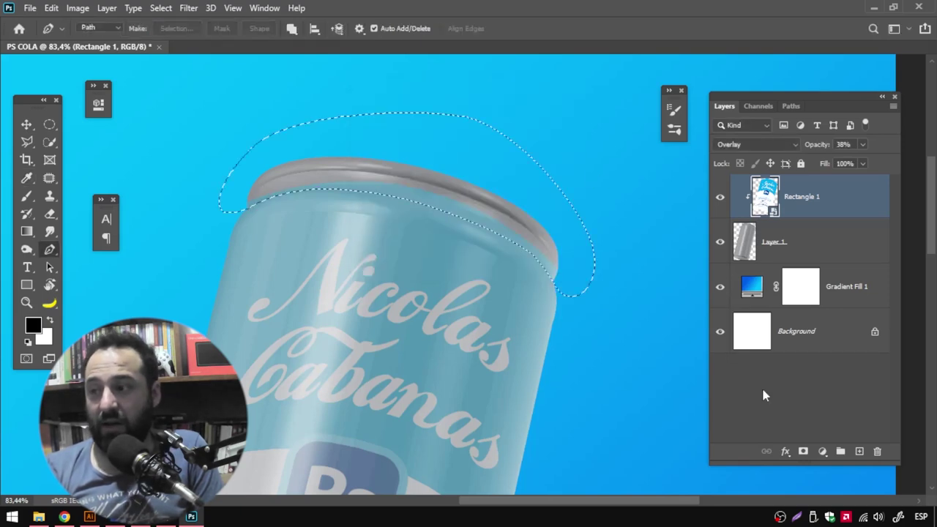
pyautogui.click(803, 451)
pyautogui.scroll(-5, 586, 388)
pyautogui.scroll(-3, 418, 203)
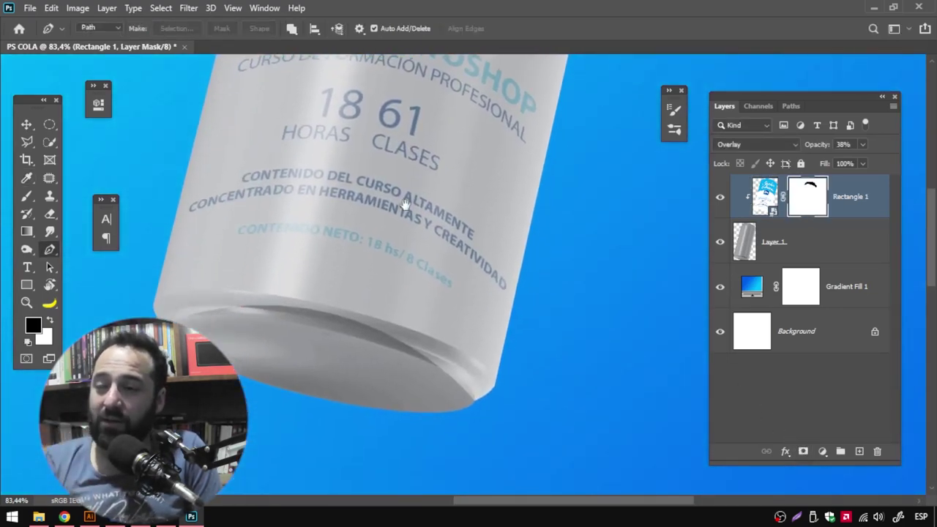
# Step: Hide the label and trace a pen path around the can's bottom rim
pyautogui.scroll(-3, 395, 212)
pyautogui.moveTo(378, 220); pyautogui.dragTo(473, 273)
pyautogui.scroll(3, 286, 312)
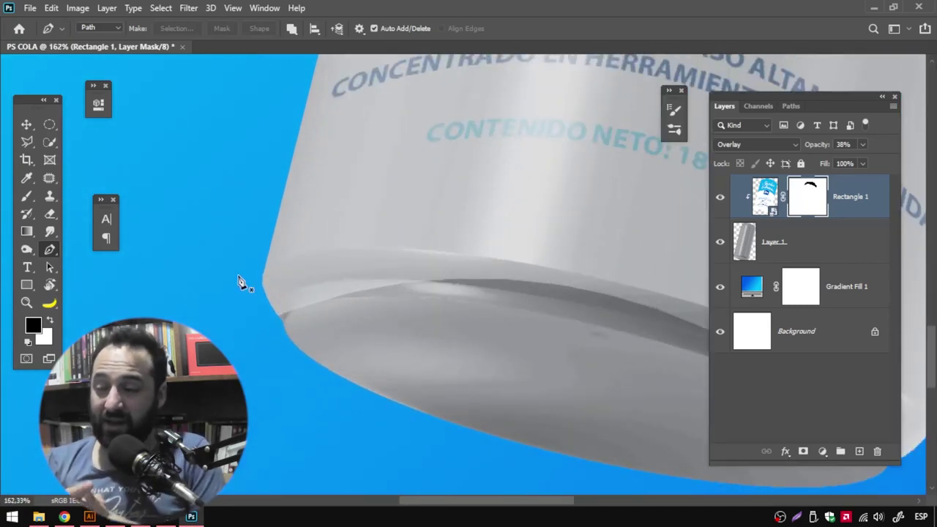
pyautogui.click(720, 197)
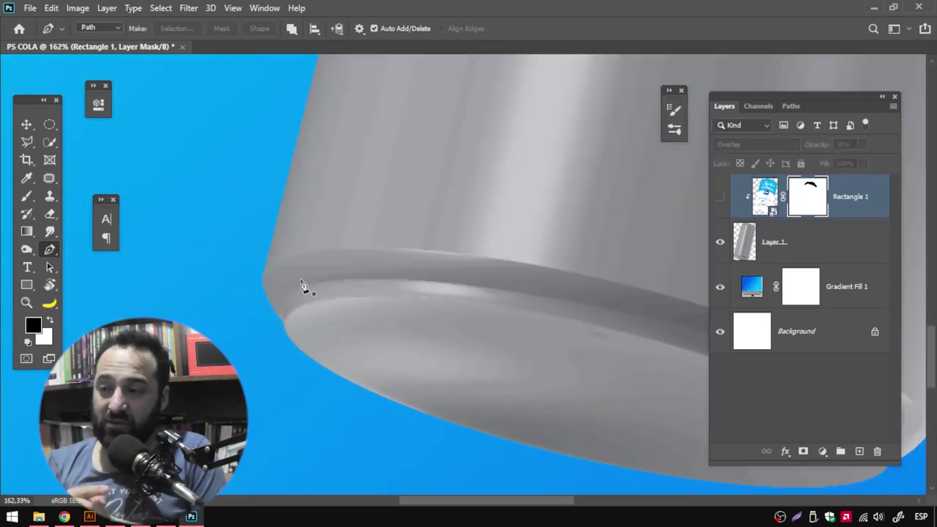
pyautogui.click(254, 282)
pyautogui.moveTo(415, 251); pyautogui.dragTo(536, 259)
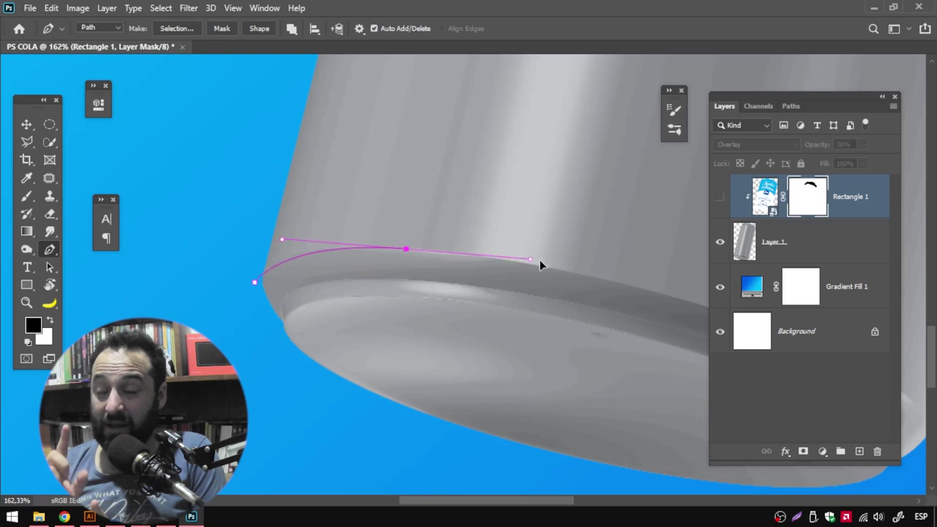
pyautogui.moveTo(547, 262)
pyautogui.mouseDown()
pyautogui.moveTo(552, 255)
pyautogui.moveTo(364, 210)
pyautogui.mouseUp()
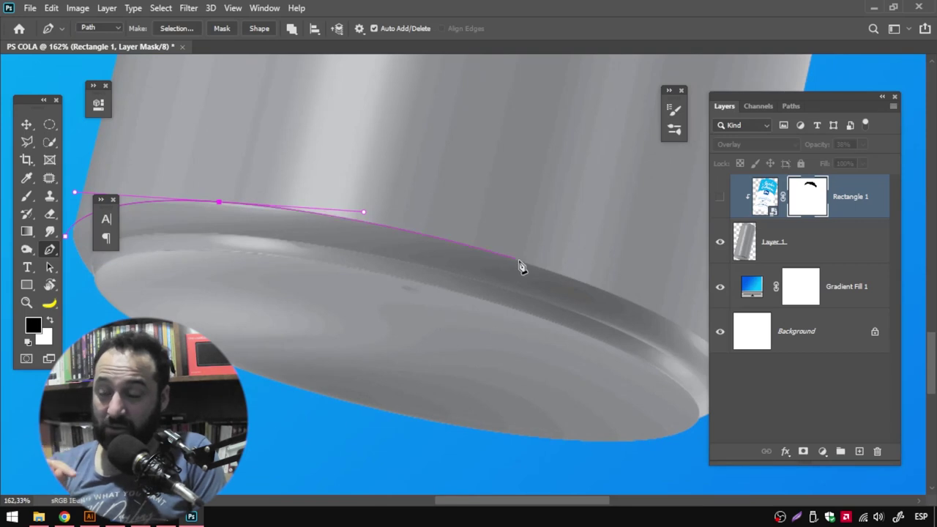
pyautogui.click(525, 262)
pyautogui.moveTo(721, 351)
pyautogui.mouseDown()
pyautogui.moveTo(511, 300)
pyautogui.moveTo(587, 382)
pyautogui.mouseUp()
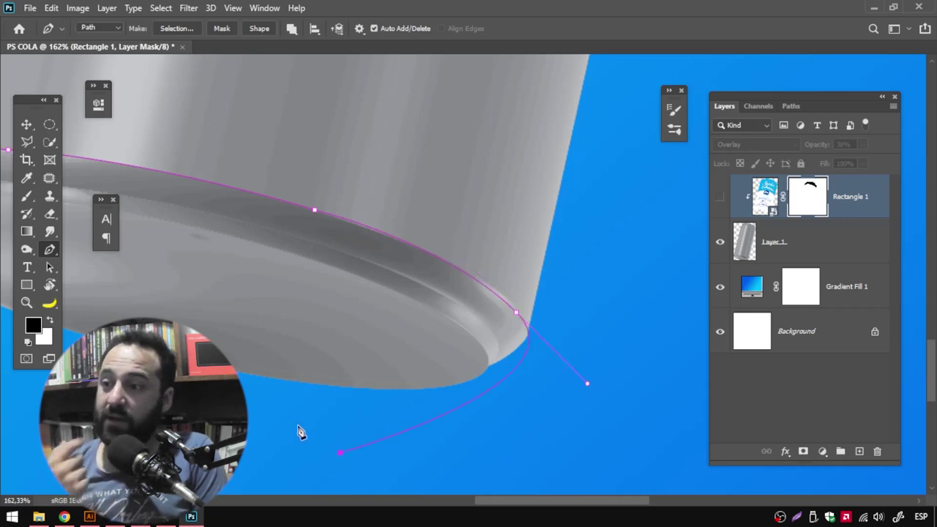
pyautogui.scroll(-3, 299, 432)
pyautogui.hscroll(-5, 293, 403)
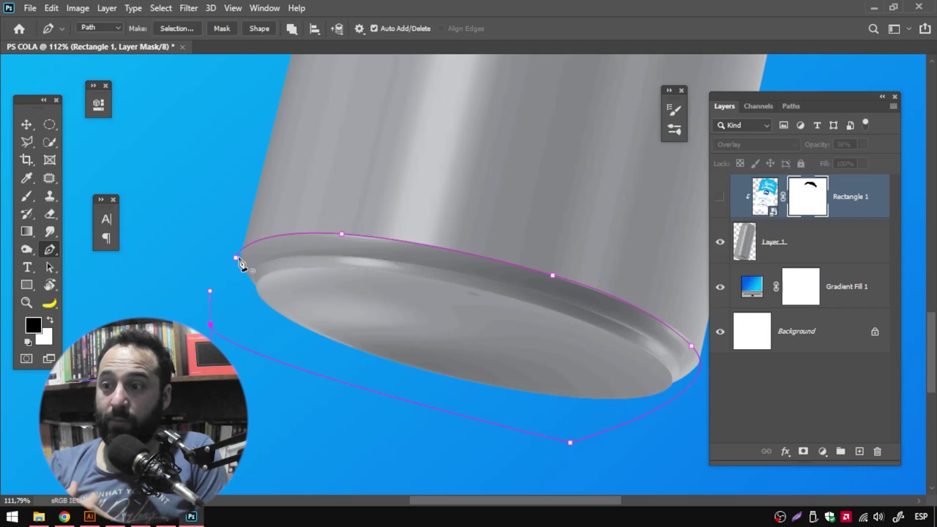
# Step: Convert the path to a zero-feather selection and fill the label mask black there
pyautogui.click(174, 30)
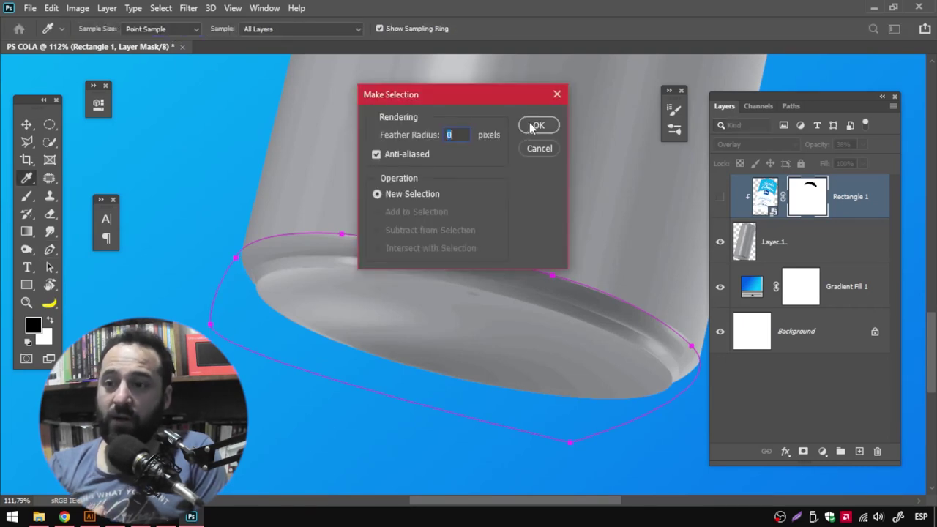
pyautogui.click(537, 126)
pyautogui.click(719, 196)
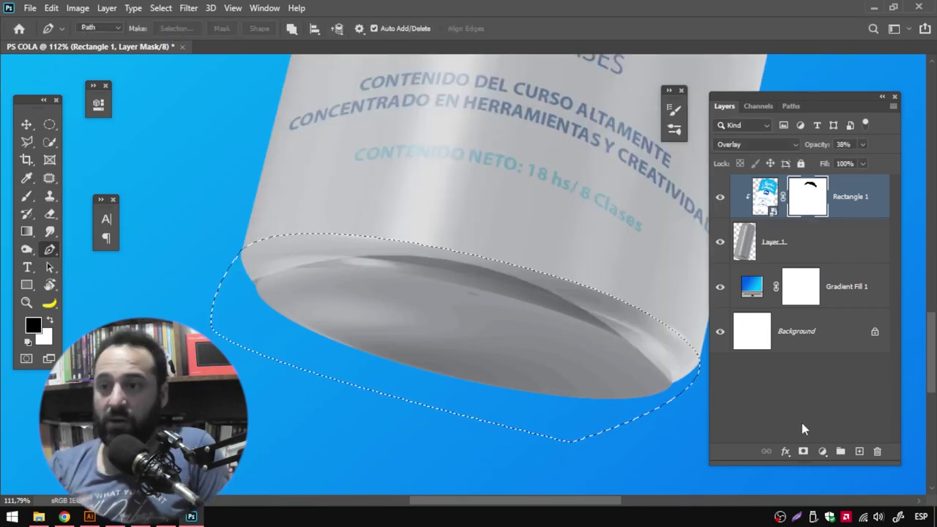
pyautogui.hotkey('alt', 'BackSpace')
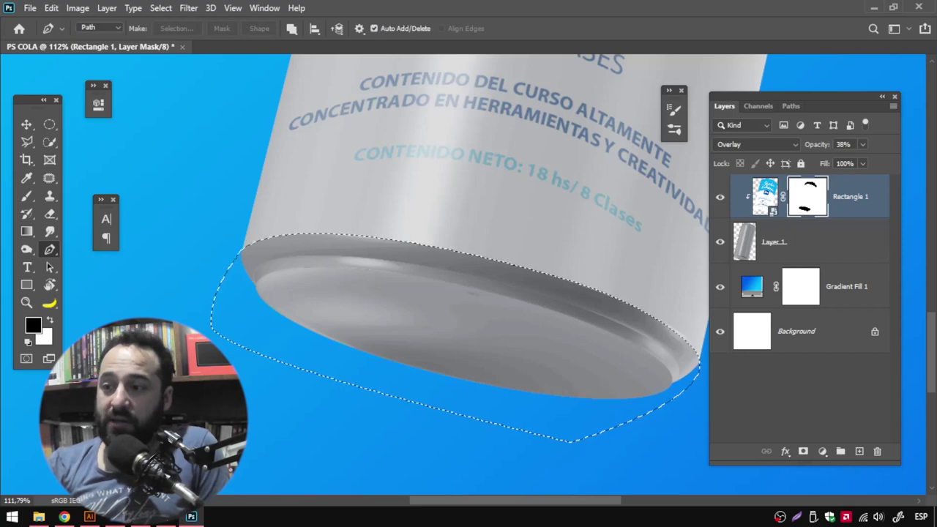
pyautogui.hotkey('ctrl', 'd')
# Step: Zoom out, raise the label opacity to 100%, and duplicate Layer 1 to the top
pyautogui.press('z')
pyautogui.moveTo(415, 239); pyautogui.dragTo(681, 157)
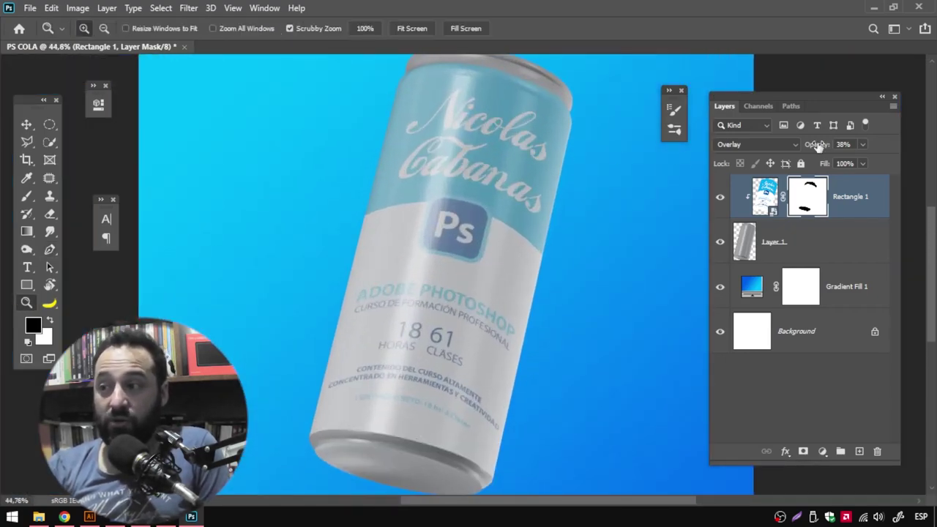
pyautogui.press('0')
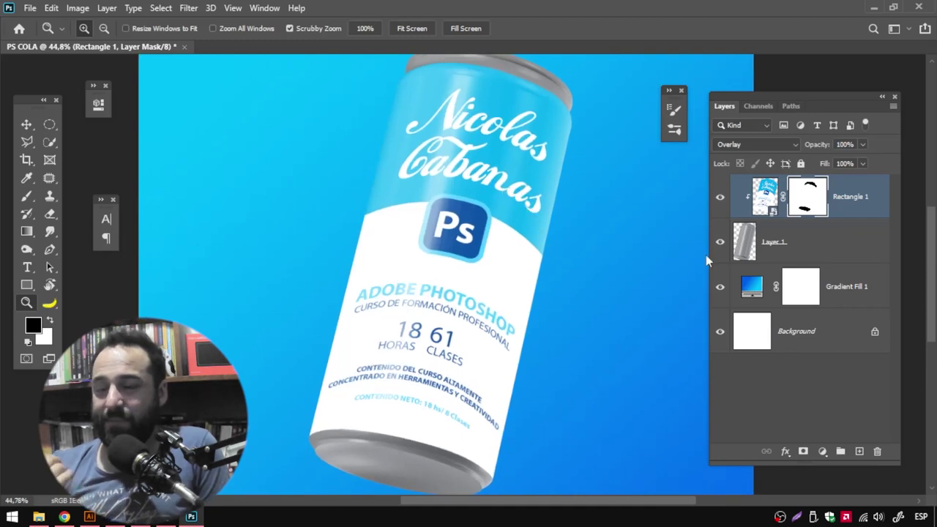
pyautogui.moveTo(825, 247); pyautogui.dragTo(825, 191)
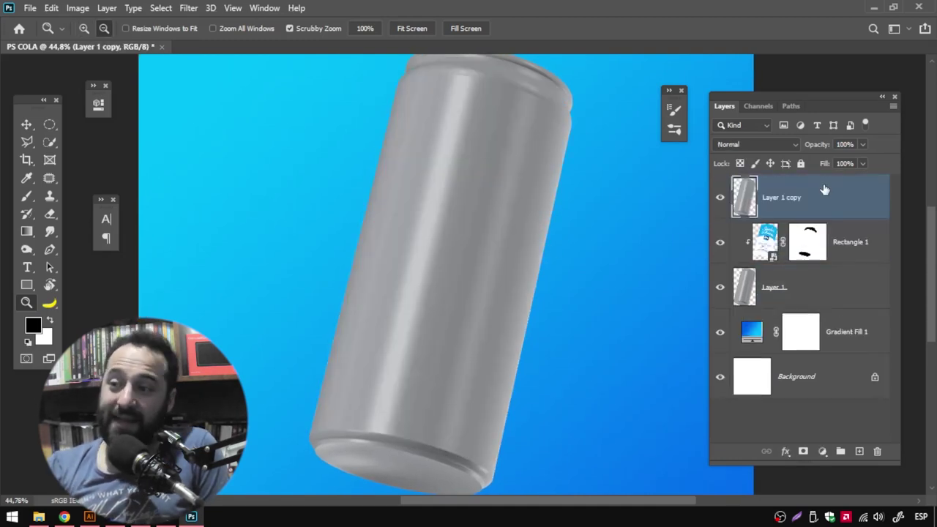
# Step: Set Layer 1 copy to Soft Light, then select Rectangle 1's mask and zoom into the can top
pyautogui.click(765, 144)
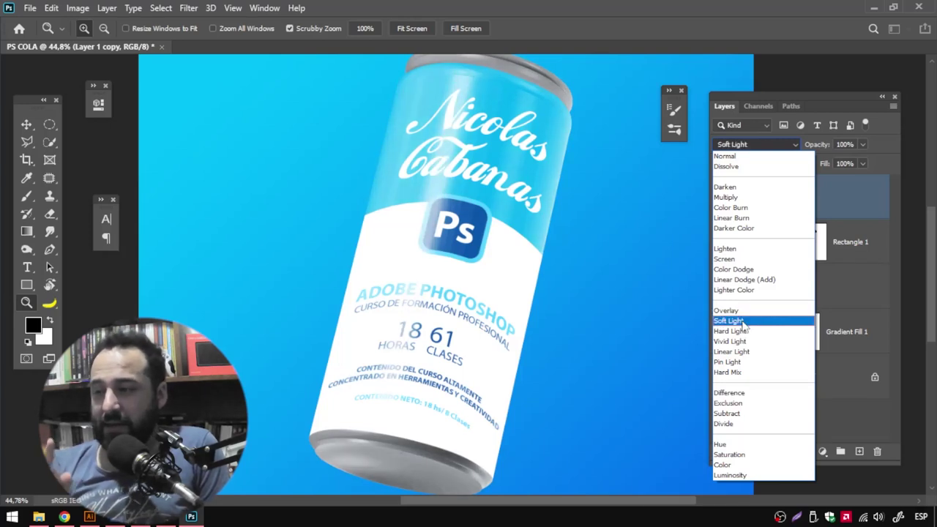
pyautogui.click(743, 324)
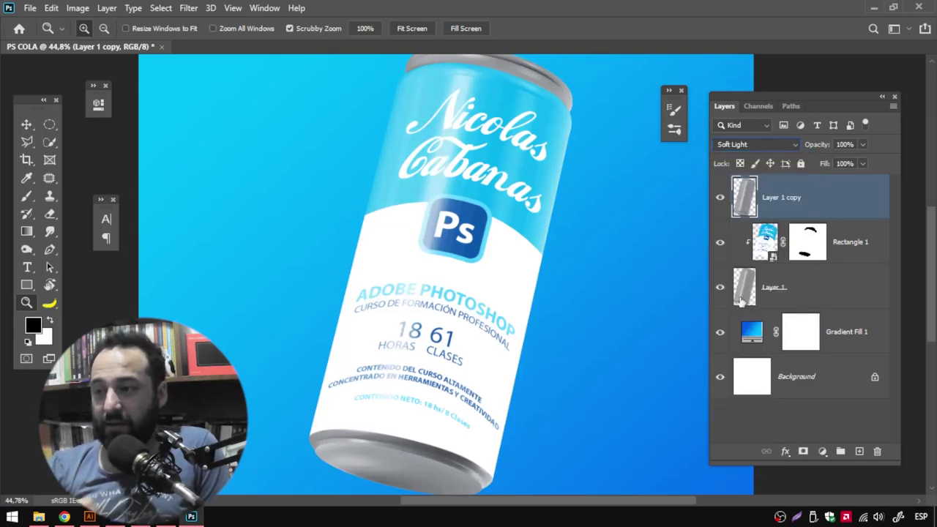
pyautogui.click(846, 234)
pyautogui.moveTo(556, 129); pyautogui.dragTo(550, 181)
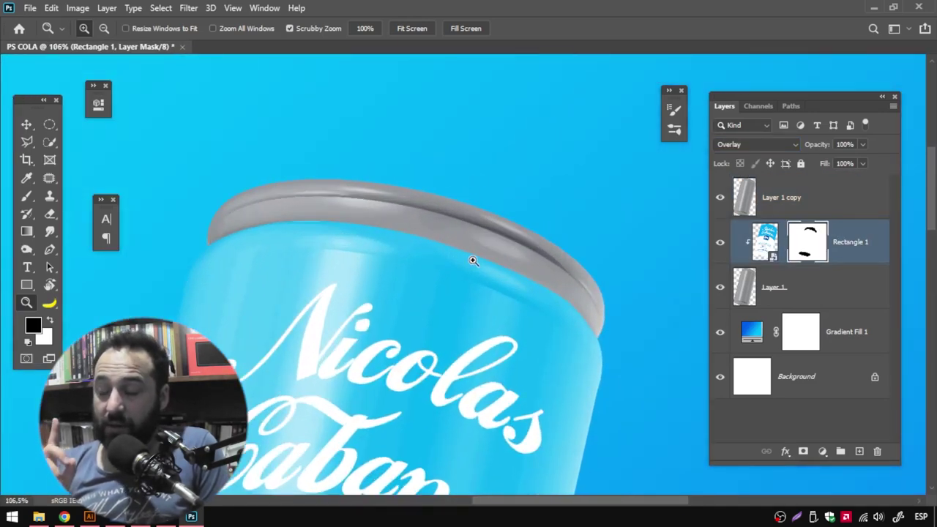
# Step: Open the label smart object and crop to enlarge its canvas on all sides
pyautogui.doubleClick(767, 260)
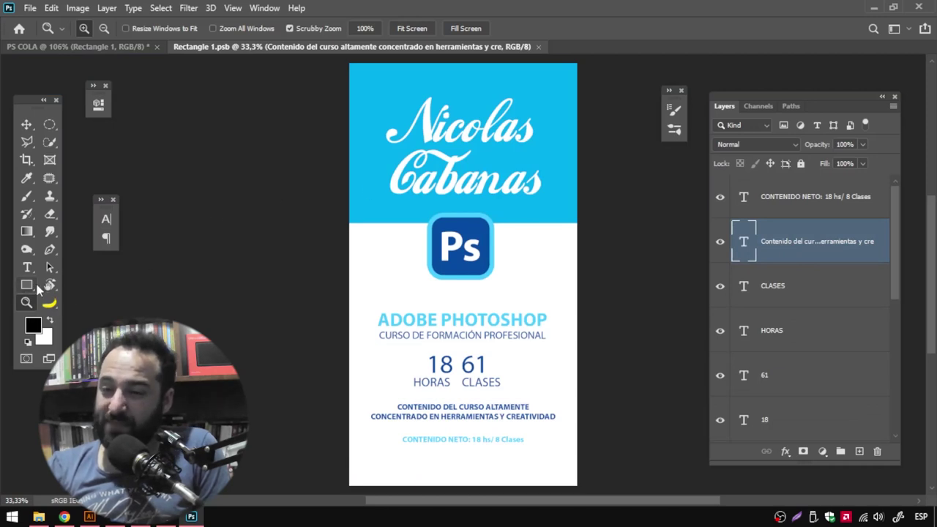
pyautogui.press('c')
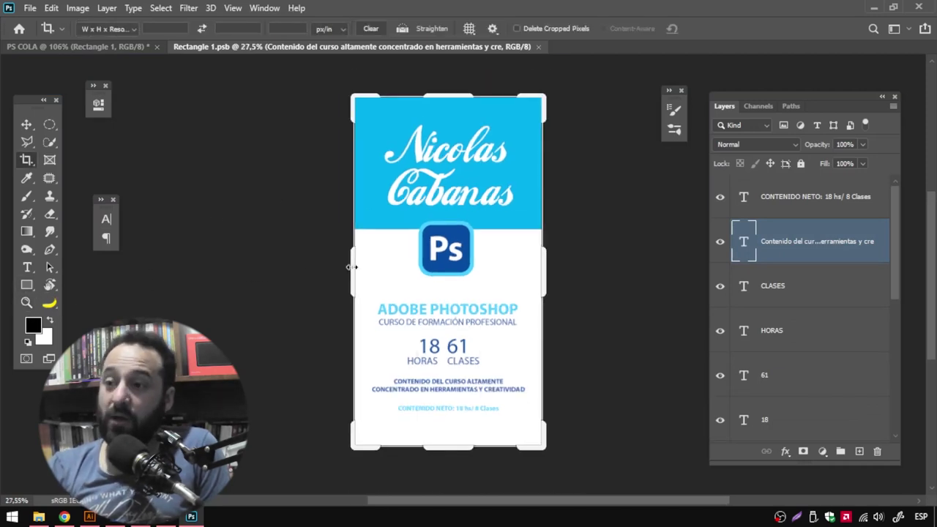
pyautogui.moveTo(352, 268); pyautogui.dragTo(342, 267)
pyautogui.moveTo(439, 86); pyautogui.dragTo(437, 78)
pyautogui.press('Return')
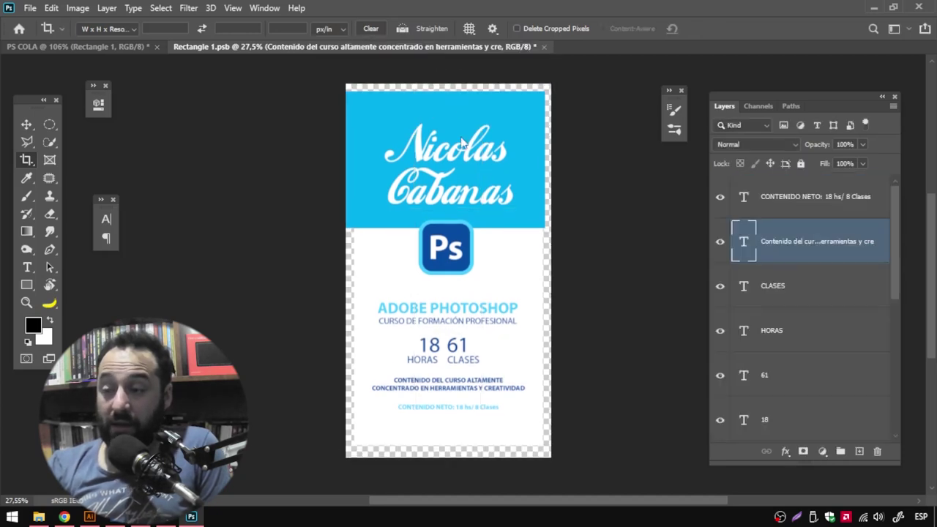
# Step: Scale up the white panel and the blue Rectangle 2 panel past the canvas edges
pyautogui.press('v')
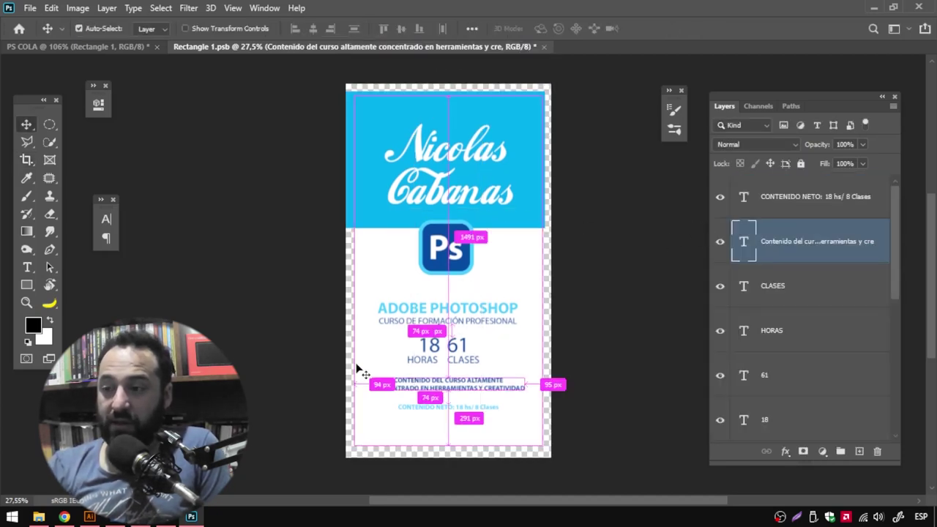
pyautogui.keyDown('ctrl'); pyautogui.click(358, 380); pyautogui.keyUp('ctrl')
pyautogui.hotkey('ctrl', 't')
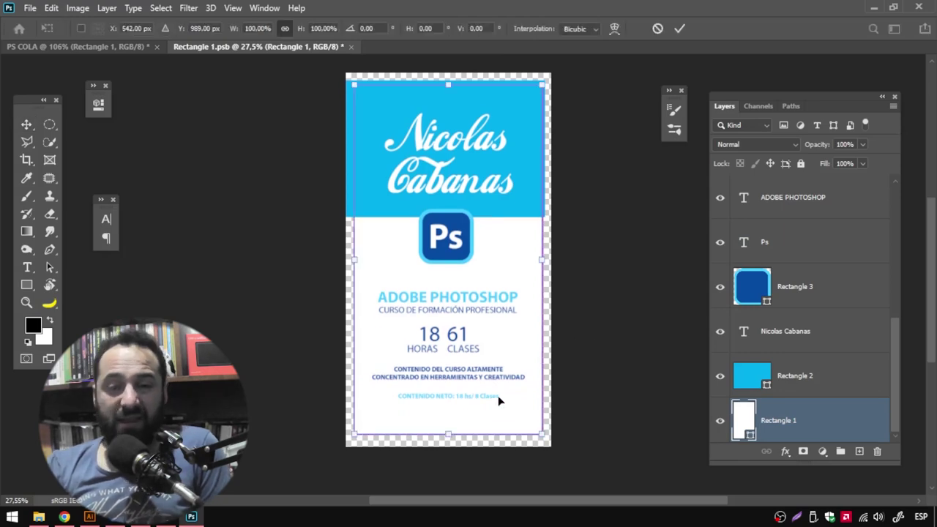
pyautogui.moveTo(534, 435); pyautogui.dragTo(560, 458)
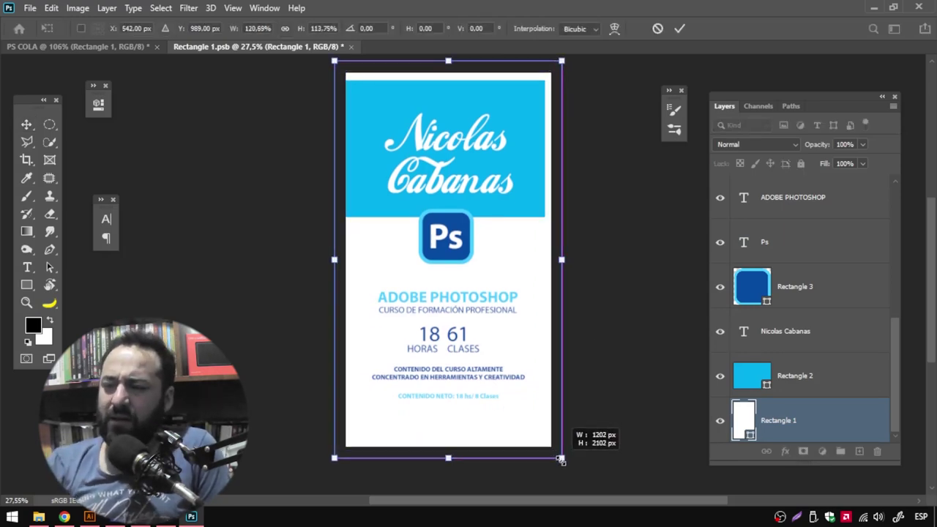
pyautogui.press('Return')
pyautogui.click(782, 376)
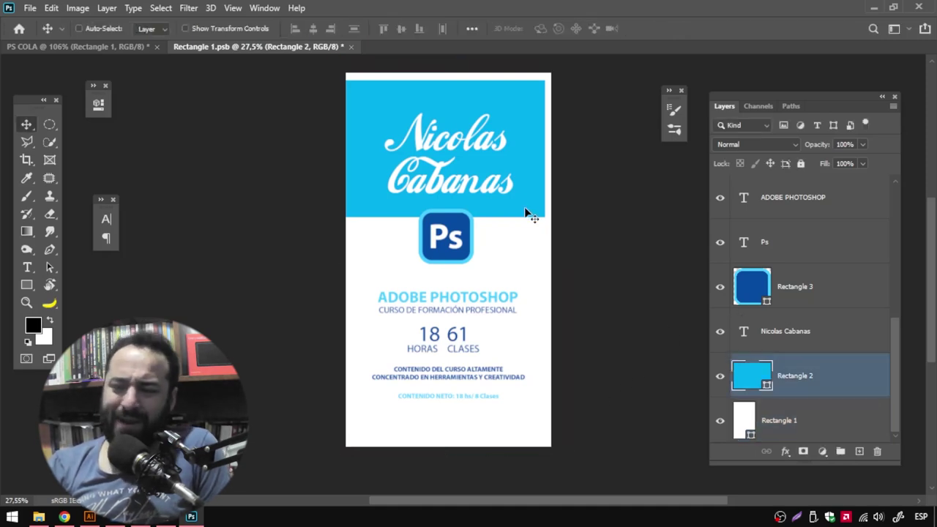
pyautogui.hotkey('ctrl', 't')
pyautogui.moveTo(546, 79); pyautogui.dragTo(558, 67)
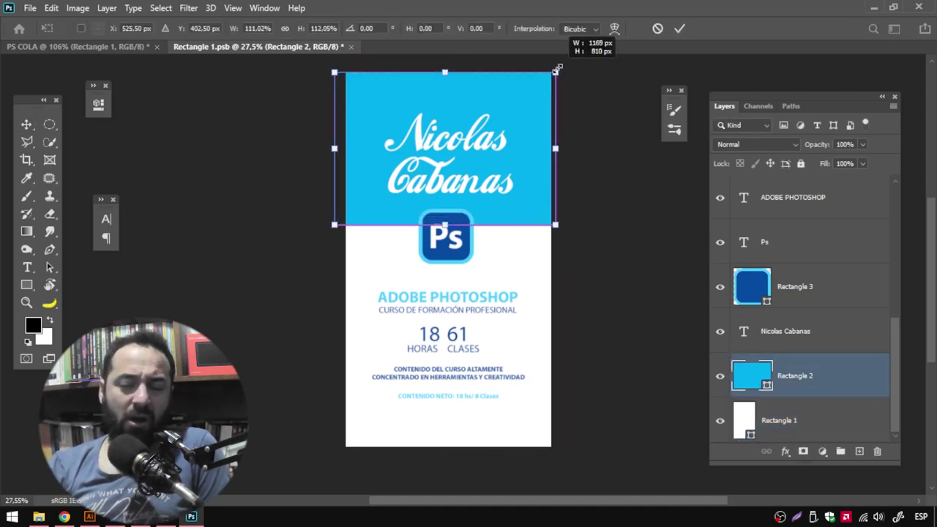
pyautogui.press('Return')
# Step: Extend the canvas upward and stretch the blue band to the new top edge
pyautogui.press('c')
pyautogui.moveTo(489, 93); pyautogui.dragTo(478, 86)
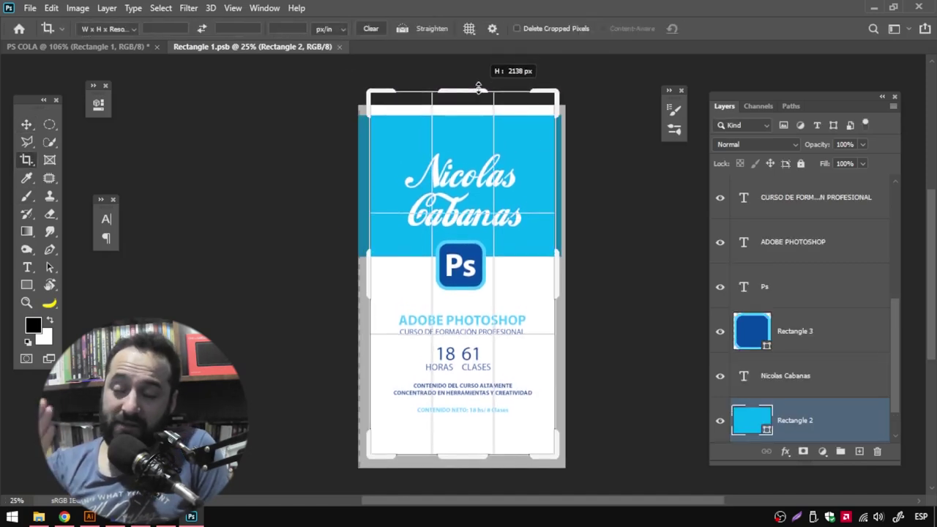
pyautogui.moveTo(479, 86); pyautogui.dragTo(480, 84)
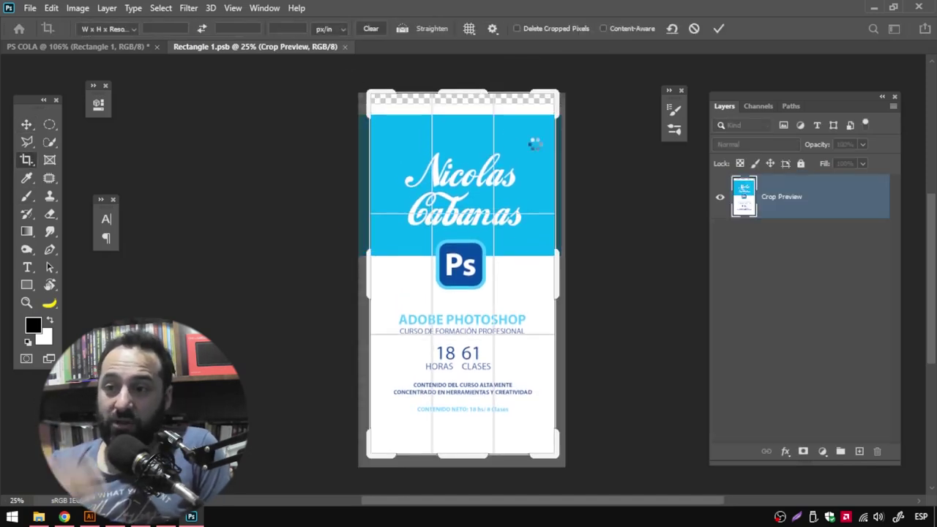
pyautogui.press('Return')
pyautogui.press('v')
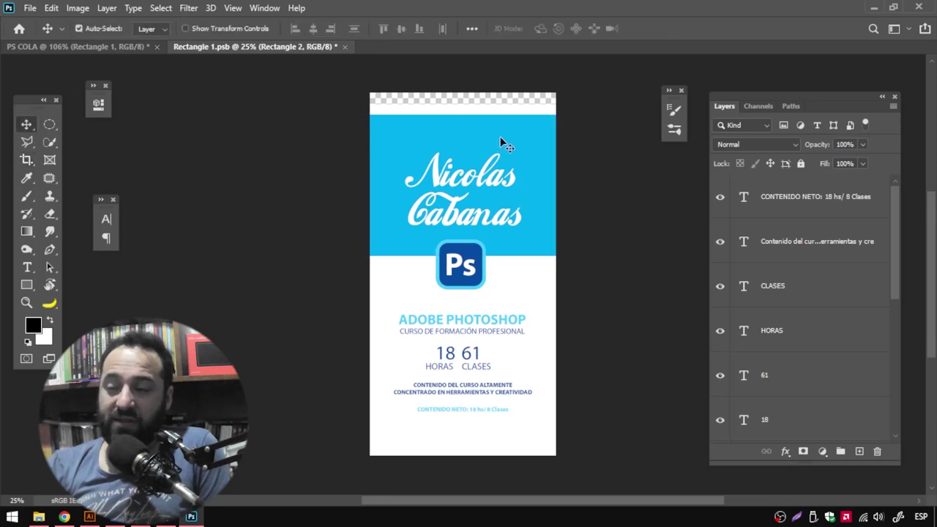
pyautogui.hotkey('ctrl', 't')
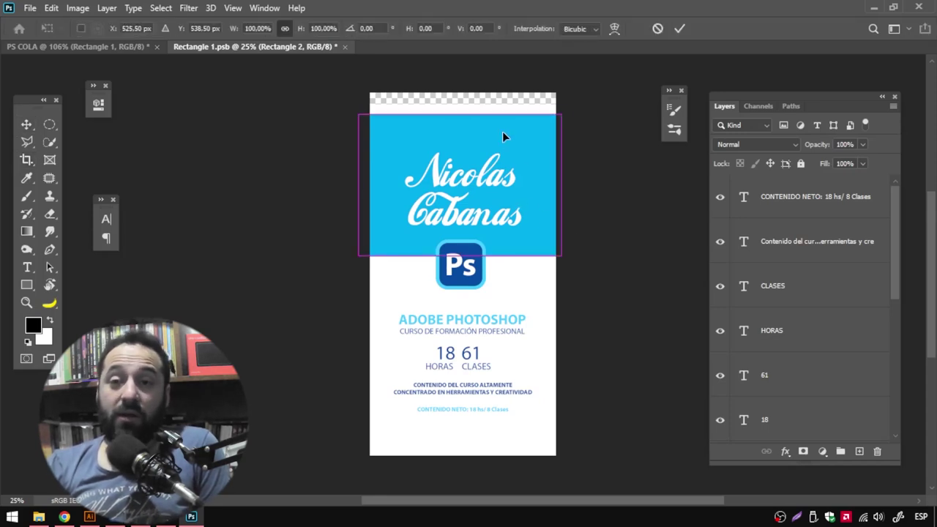
pyautogui.moveTo(461, 113); pyautogui.dragTo(468, 83)
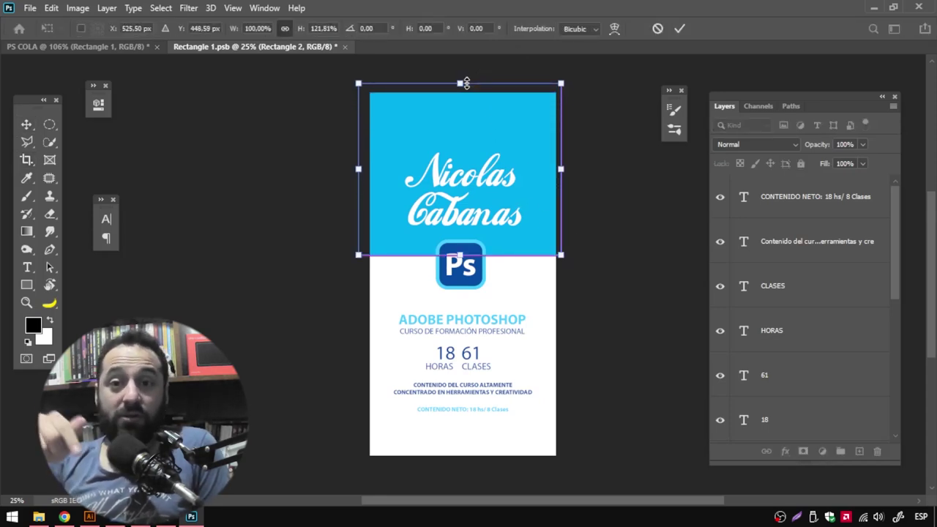
pyautogui.press('Return')
# Step: Close the label .psb and save the changes back onto the can
pyautogui.hotkey('ctrl', 'w')
pyautogui.click(405, 201)
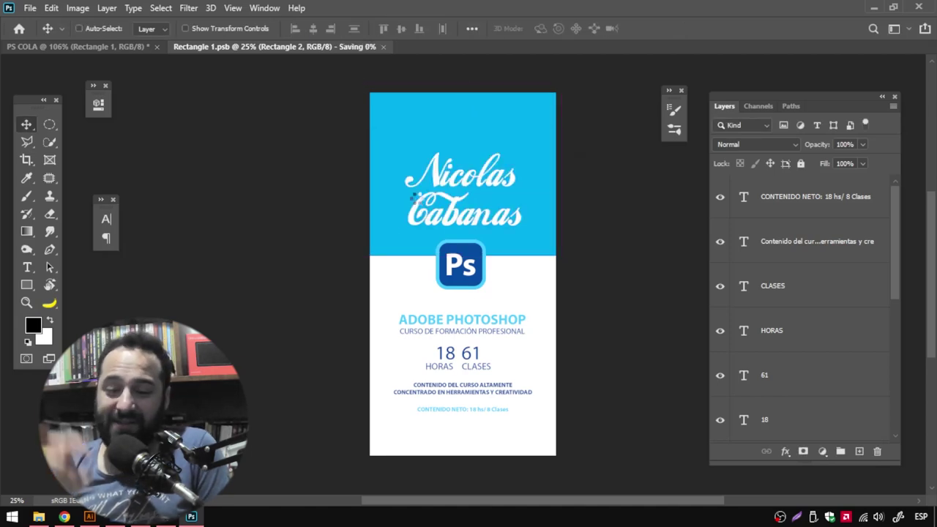
pyautogui.keyDown('alt'); pyautogui.scroll(-2, 476, 255); pyautogui.keyUp('alt')
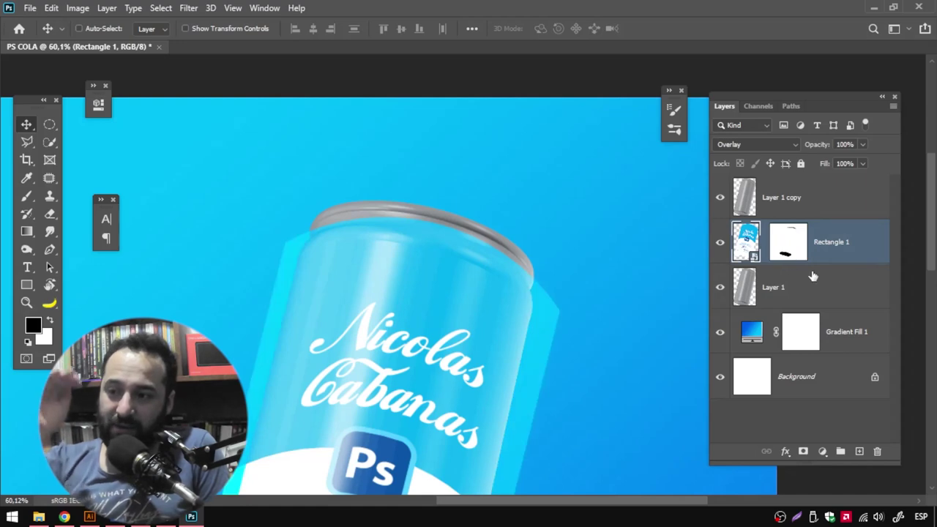
# Step: Free Transform the label so it fits around the can
pyautogui.moveTo(415, 471); pyautogui.dragTo(438, 188)
pyautogui.keyDown('alt'); pyautogui.scroll(-2, 437, 189); pyautogui.keyUp('alt')
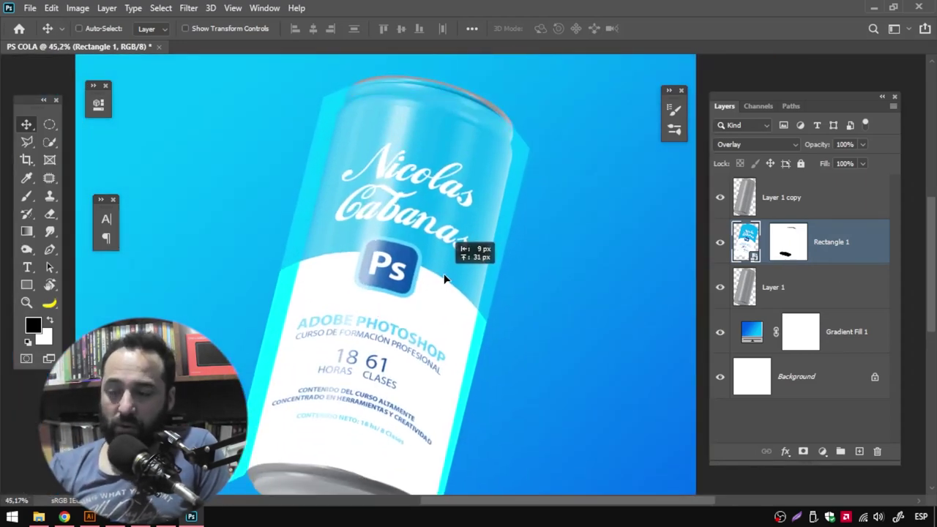
pyautogui.hotkey('ctrl', 't')
pyautogui.moveTo(412, 425); pyautogui.dragTo(428, 417)
pyautogui.press('Return')
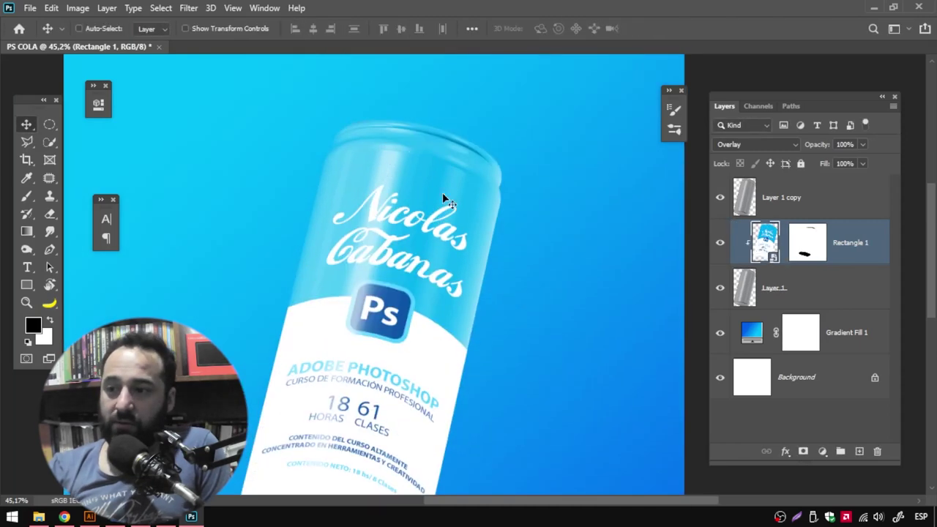
# Step: Hide the label and pen-trace a closed path along the can's top rim
pyautogui.keyDown('alt'); pyautogui.scroll(5, 318, 188); pyautogui.keyUp('alt')
pyautogui.keyDown('alt'); pyautogui.scroll(2, 318, 189); pyautogui.keyUp('alt')
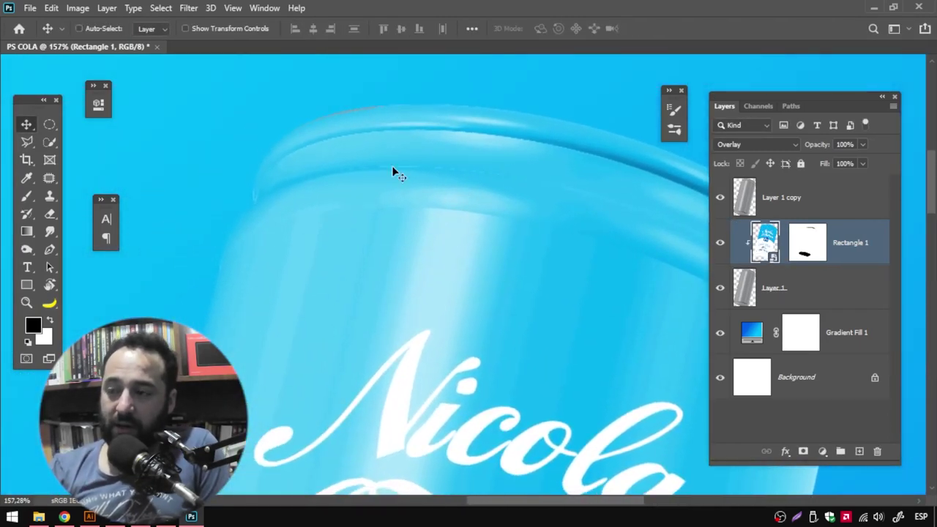
pyautogui.keyDown('alt'); pyautogui.scroll(1, 415, 183); pyautogui.keyUp('alt')
pyautogui.keyDown('alt'); pyautogui.scroll(1, 344, 121); pyautogui.keyUp('alt')
pyautogui.press('p')
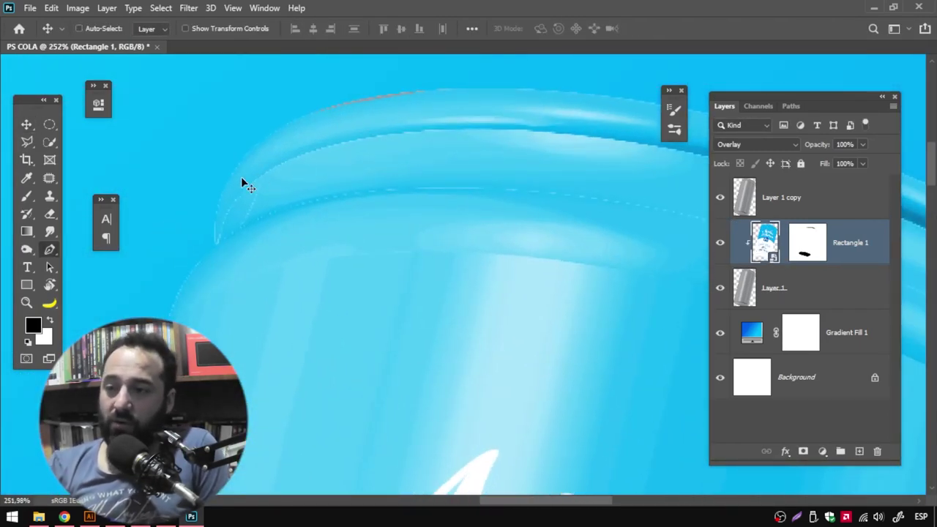
pyautogui.click(717, 238)
pyautogui.keyDown('alt'); pyautogui.scroll(3, 228, 228); pyautogui.keyUp('alt')
pyautogui.click(225, 261)
pyautogui.moveTo(451, 194); pyautogui.dragTo(649, 160)
pyautogui.keyDown('alt'); pyautogui.scroll(-5, 440, 249); pyautogui.keyUp('alt')
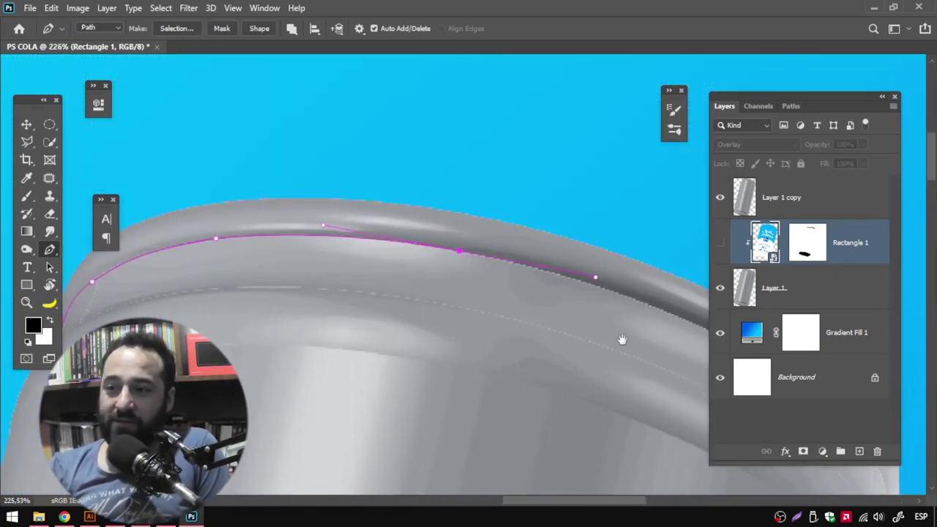
pyautogui.moveTo(621, 336); pyautogui.dragTo(410, 295)
pyautogui.moveTo(483, 327); pyautogui.dragTo(541, 349)
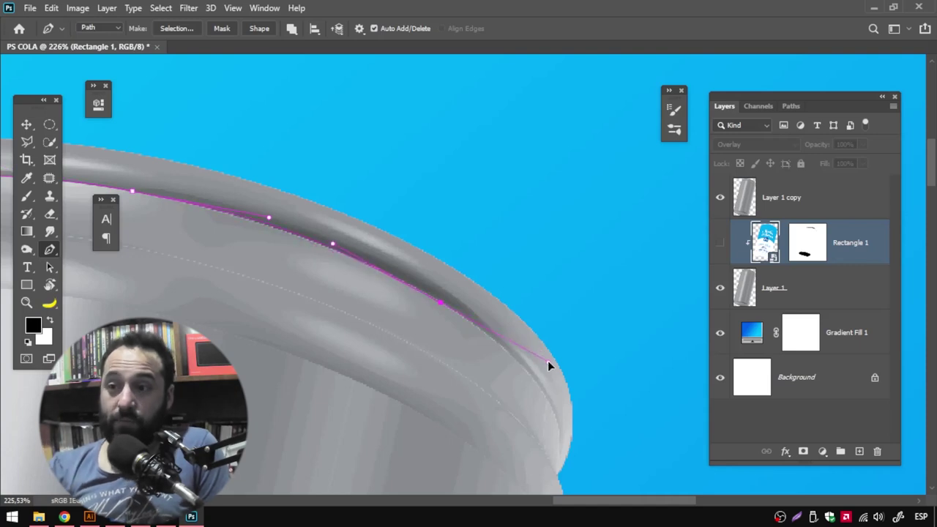
pyautogui.click(557, 420)
pyautogui.scroll(-3, 558, 396)
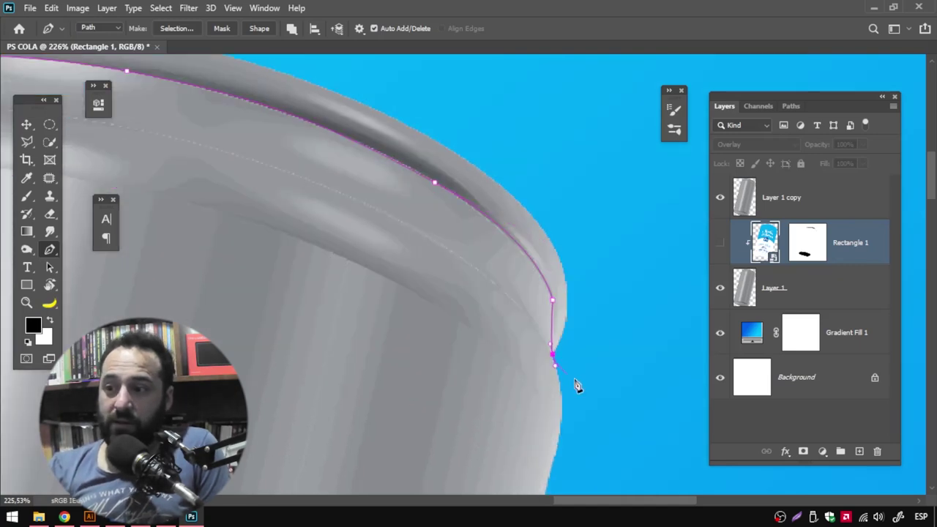
pyautogui.scroll(5, 576, 386)
pyautogui.scroll(-3, 311, 178)
pyautogui.click(161, 307)
# Step: Make the rim path a selection and fill Rectangle 1's mask to hide the label there
pyautogui.rightClick(571, 208)
pyautogui.click(617, 144)
pyautogui.click(542, 130)
pyautogui.click(720, 242)
pyautogui.click(807, 242)
pyautogui.hotkey('ctrl', 'BackSpace')
pyautogui.hotkey('ctrl', 'd')
# Step: Draw an elliptical selection around the can's bottom rim and transform it to hug the base
pyautogui.press('z')
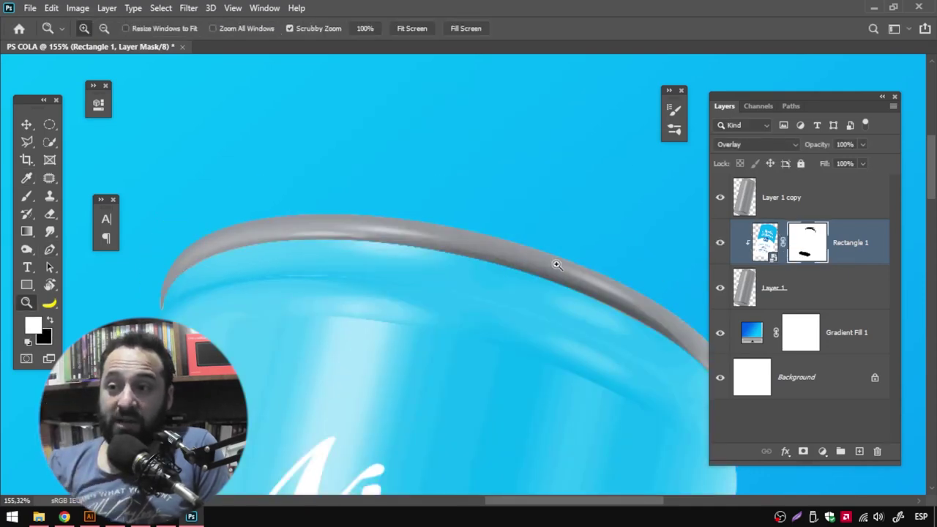
pyautogui.scroll(-5, 556, 264)
pyautogui.scroll(-3, 373, 337)
pyautogui.press('m')
pyautogui.moveTo(157, 207); pyautogui.dragTo(476, 363)
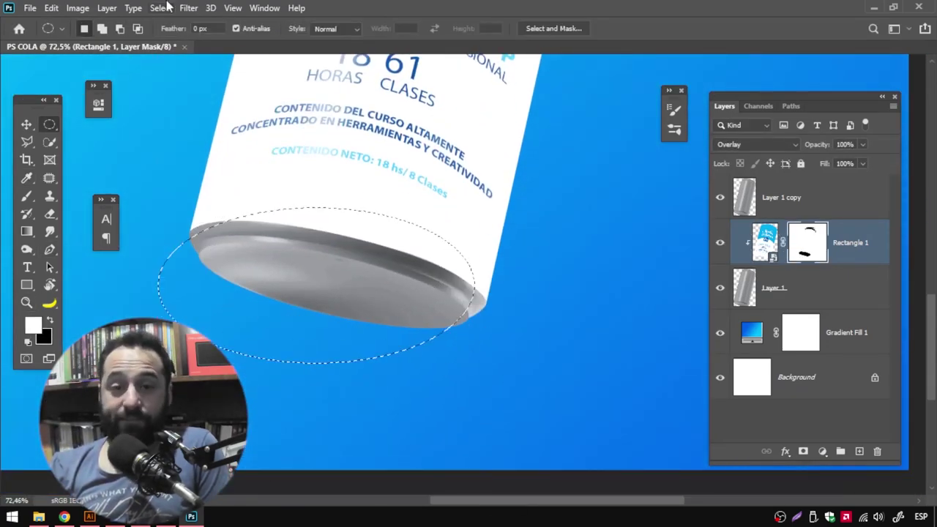
pyautogui.click(161, 7)
pyautogui.click(199, 310)
pyautogui.moveTo(436, 290)
pyautogui.mouseDown()
pyautogui.moveTo(498, 335)
pyautogui.moveTo(491, 350)
pyautogui.mouseUp()
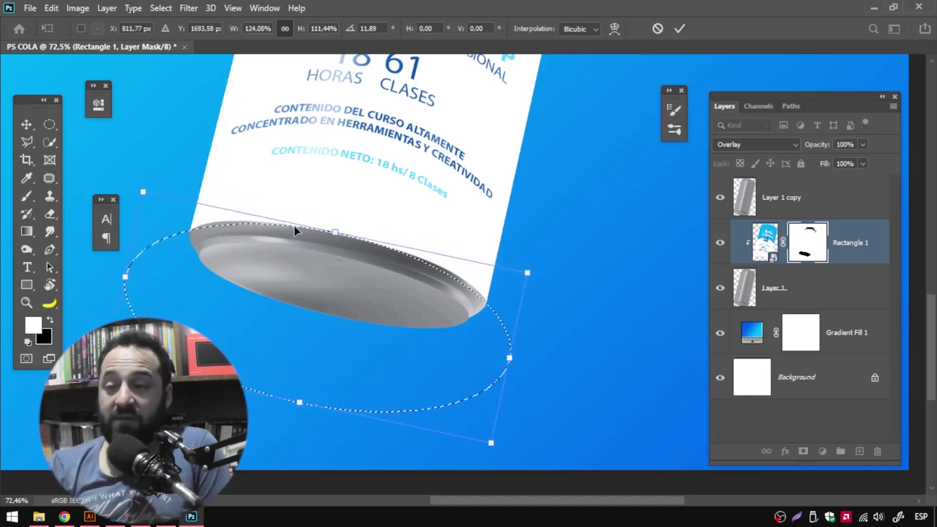
pyautogui.moveTo(299, 400); pyautogui.dragTo(307, 375)
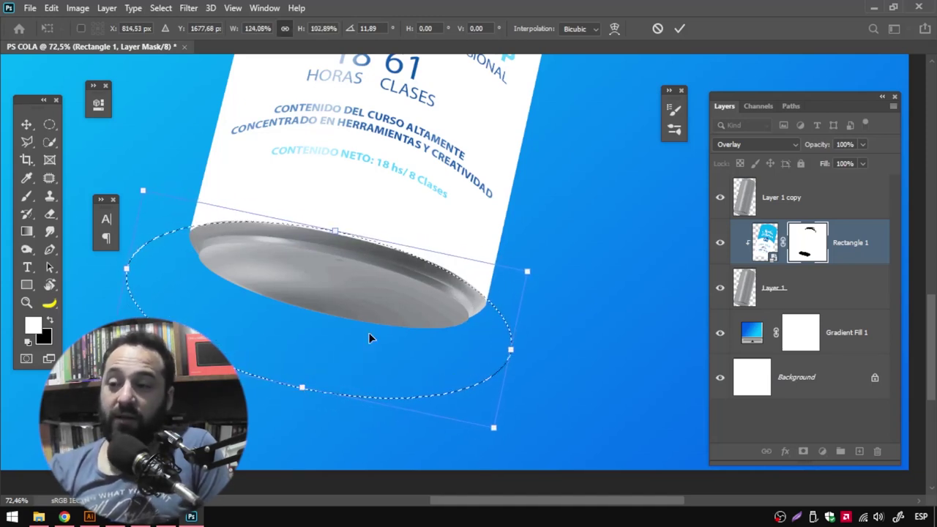
pyautogui.press('Return')
# Step: Invert the ellipse selection with zero feather and zoom in on the bottom rim
pyautogui.hotkey('ctrl', 'shift', 'i')
pyautogui.press('Return')
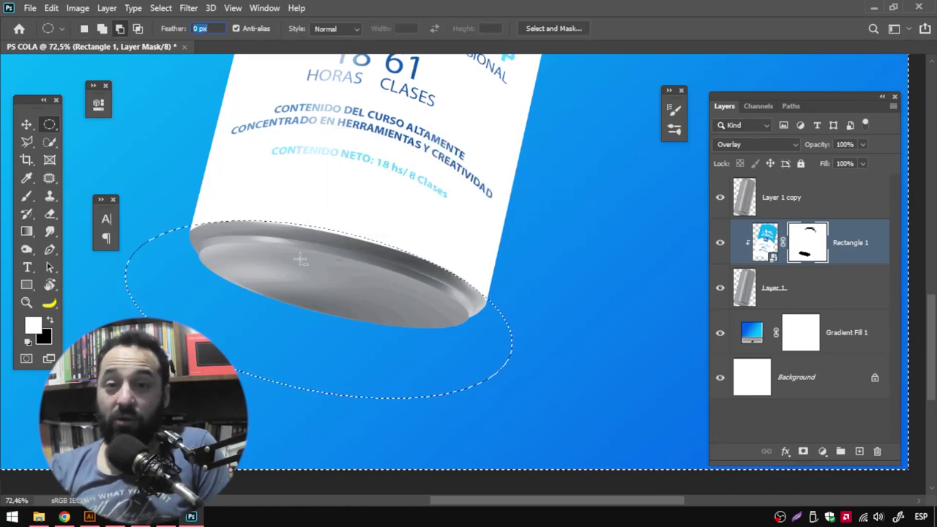
pyautogui.scroll(-4, 331, 240)
pyautogui.press('b')
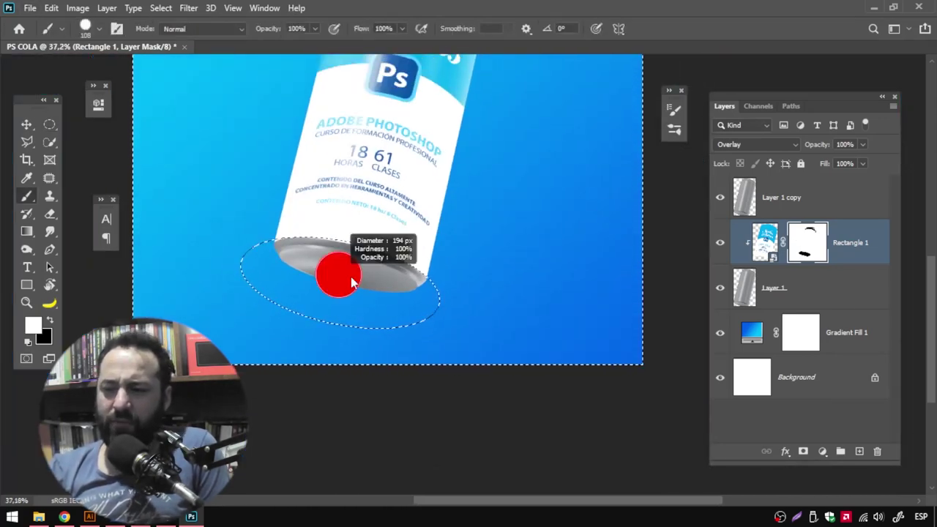
pyautogui.scroll(4, 341, 275)
pyautogui.scroll(2, 242, 238)
pyautogui.press('z')
pyautogui.moveTo(432, 227)
pyautogui.mouseDown()
pyautogui.moveTo(493, 230)
pyautogui.moveTo(442, 245)
pyautogui.mouseUp()
# Step: Paint white on the label mask with the brush to touch up the rim
pyautogui.press('m')
pyautogui.press('b')
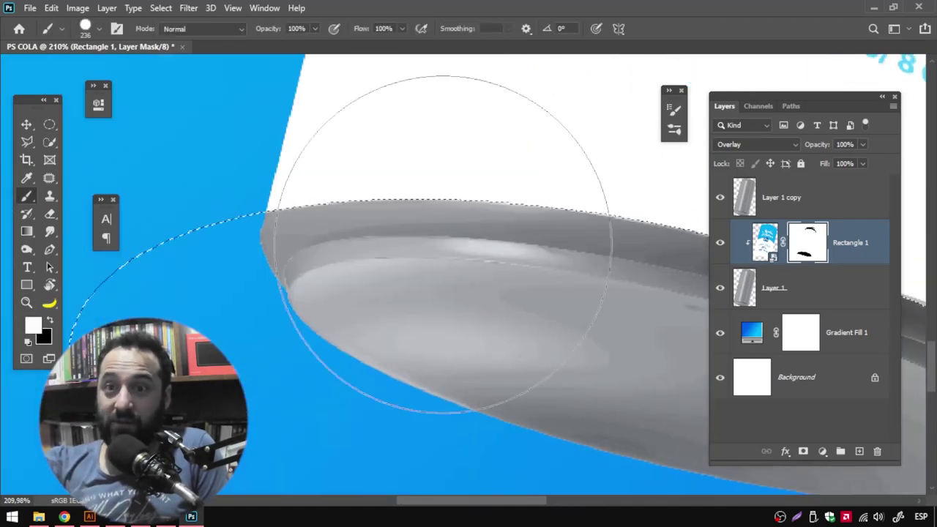
pyautogui.press('x')
pyautogui.scroll(3, 440, 264)
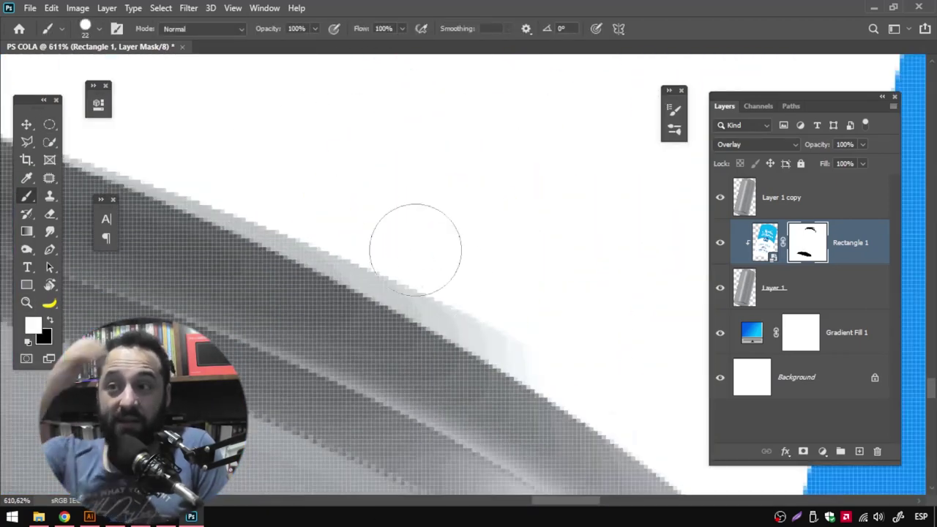
pyautogui.scroll(4, 395, 256)
pyautogui.scroll(-4, 422, 223)
pyautogui.scroll(-3, 495, 224)
pyautogui.scroll(2, 318, 251)
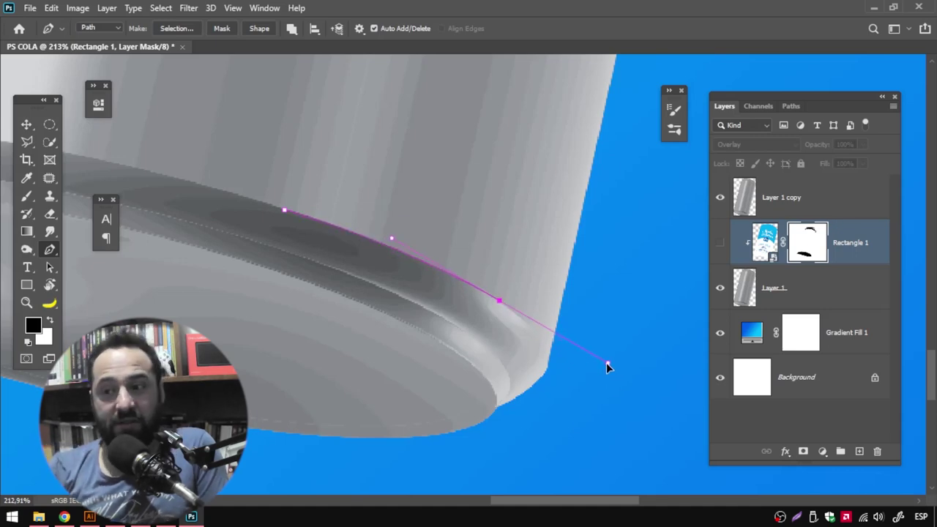
# Step: Close a Pen path around the bottom rim and turn it into a selection
pyautogui.click(285, 212)
pyautogui.rightClick(511, 183)
pyautogui.click(549, 261)
pyautogui.click(538, 125)
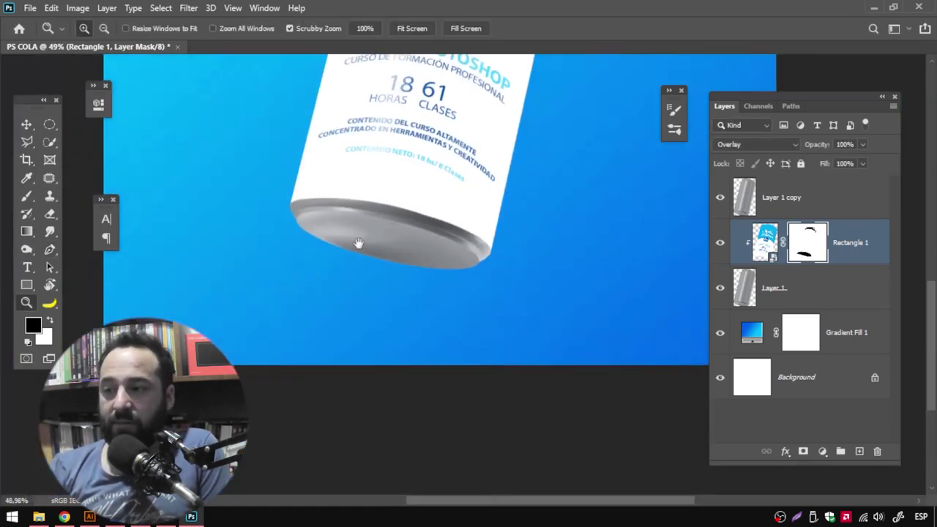
# Step: Raise the Levels black input to 112 on Layer 1 copy, then zoom back out to the whole can
pyautogui.hotkey('ctrl', 'l')
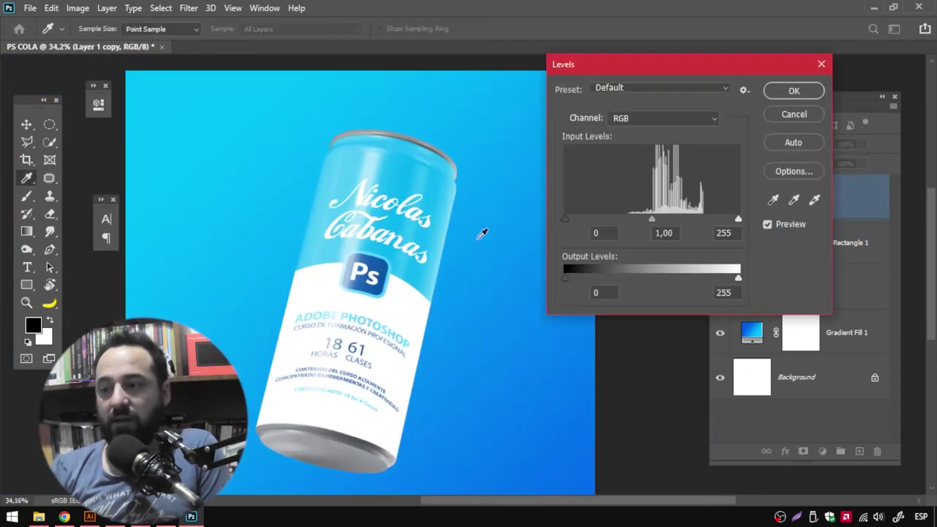
pyautogui.moveTo(578, 220); pyautogui.dragTo(641, 211)
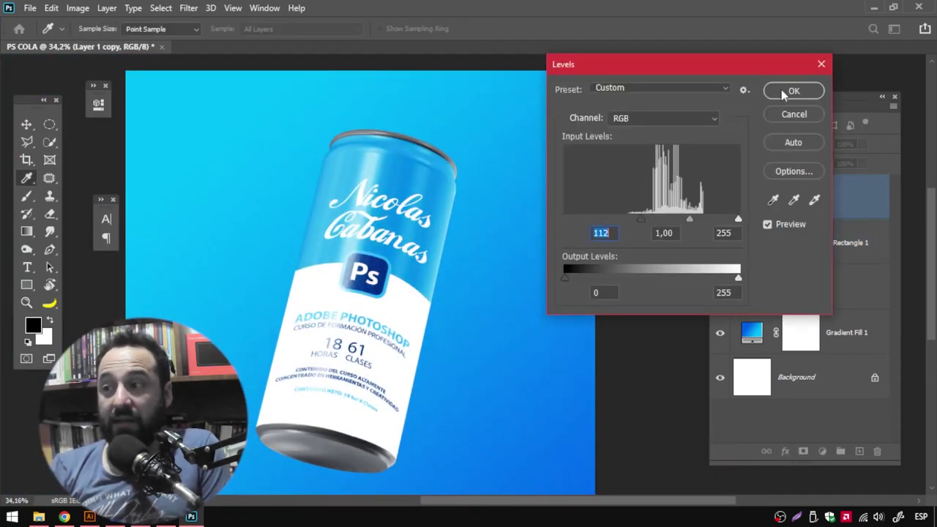
pyautogui.click(794, 91)
pyautogui.moveTo(468, 235); pyautogui.dragTo(430, 237)
pyautogui.press('v')
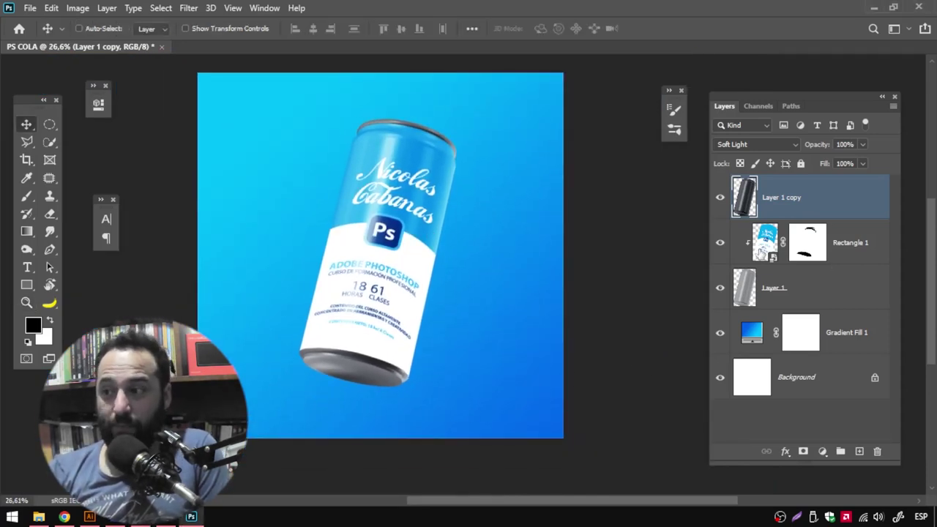
# Step: In the Rectangle 1 smart object, draw a thin rectangle divider between 18 and 61
pyautogui.doubleClick(767, 245)
pyautogui.press('z')
pyautogui.moveTo(505, 378); pyautogui.dragTo(533, 377)
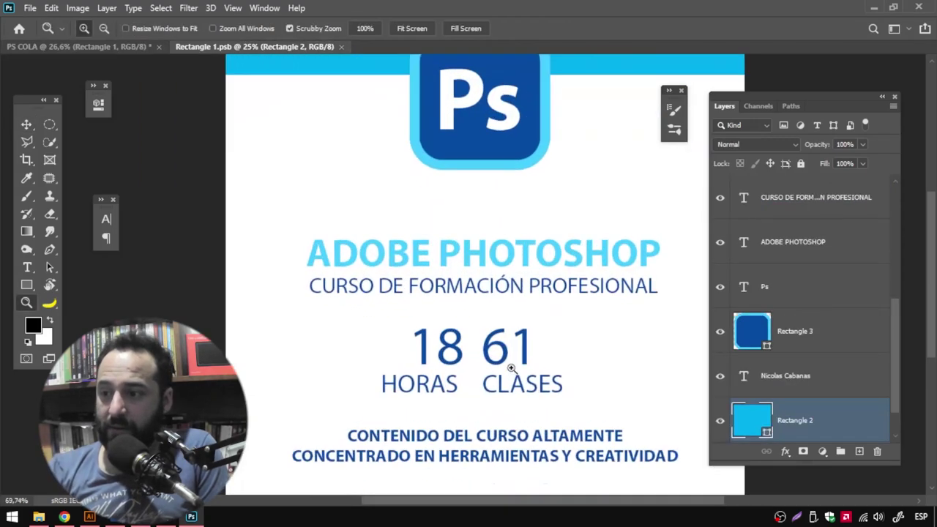
pyautogui.press('u')
pyautogui.moveTo(473, 364); pyautogui.dragTo(456, 330)
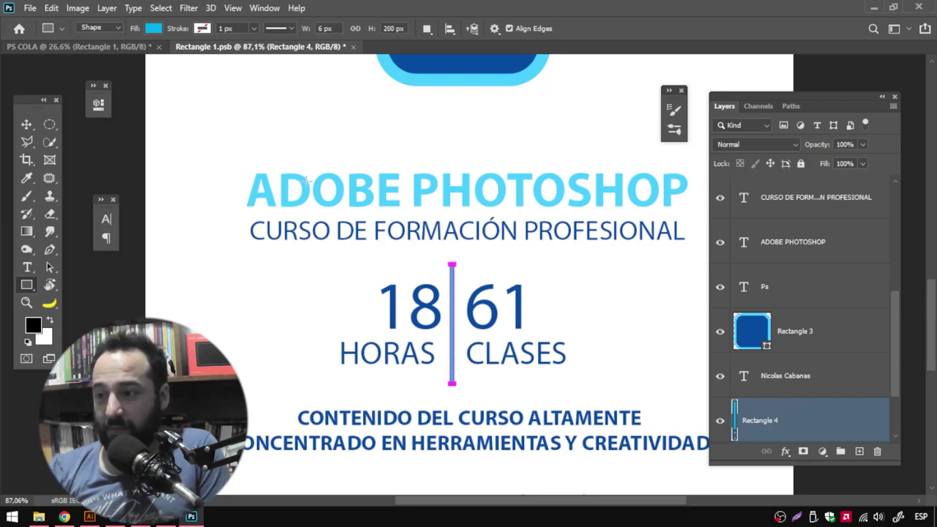
# Step: Save and close the edited label .psb, returning to the can design
pyautogui.hotkey('ctrl', 'w')
pyautogui.click(417, 196)
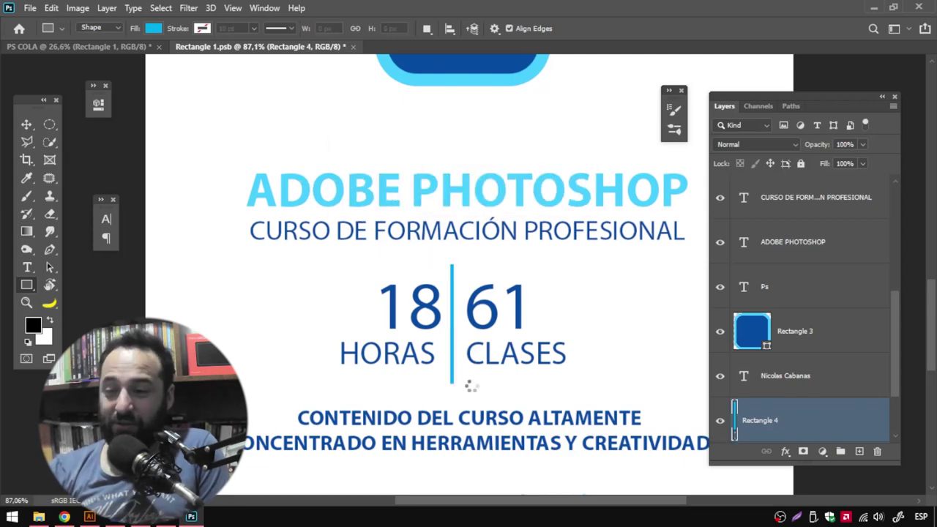
pyautogui.scroll(5, 418, 282)
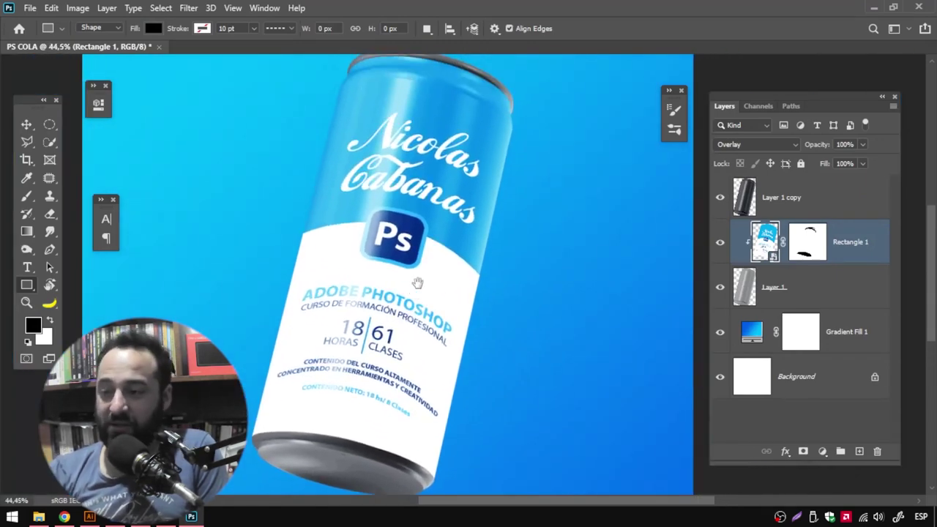
pyautogui.scroll(-3, 417, 283)
pyautogui.press('v')
# Step: From the Drink-Proyect folder, open ice-cubes.jpg in Photoshop
pyautogui.click(39, 517)
pyautogui.moveTo(468, 57); pyautogui.dragTo(337, 57)
pyautogui.click(395, 300)
pyautogui.scroll(-2, 466, 352)
pyautogui.doubleClick(395, 219)
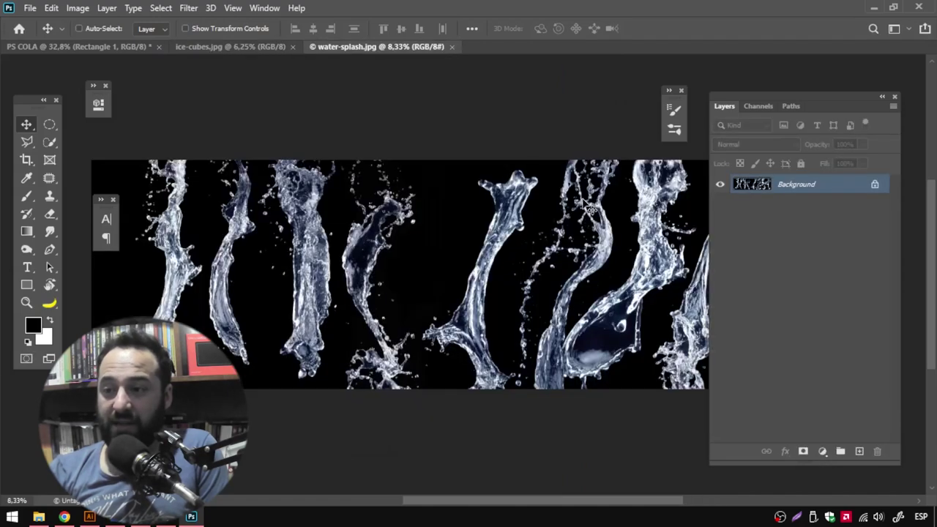
# Step: In ice-cubes.jpg hide Layer 1 and select Background, then select PS COLA's top layer
pyautogui.press('z')
pyautogui.moveTo(308, 190); pyautogui.dragTo(344, 190)
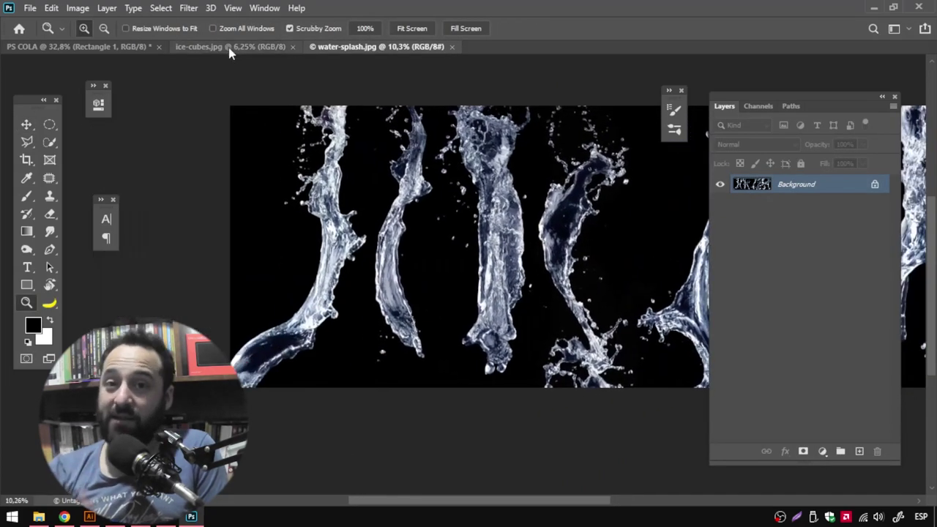
pyautogui.click(230, 47)
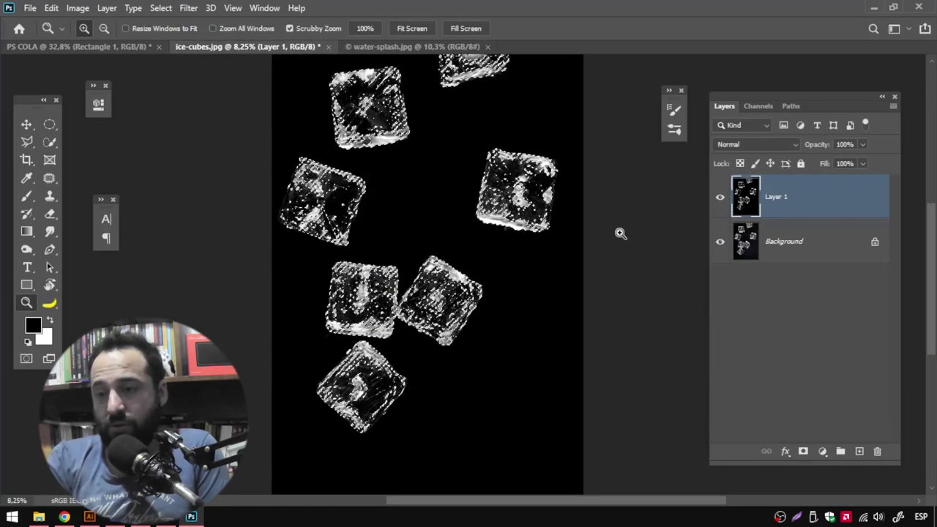
pyautogui.click(720, 198)
pyautogui.click(779, 241)
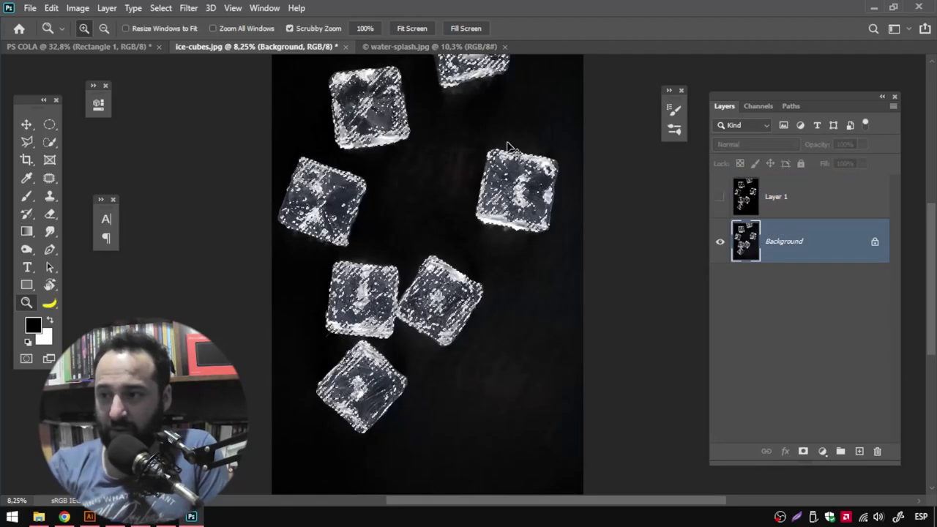
pyautogui.click(119, 49)
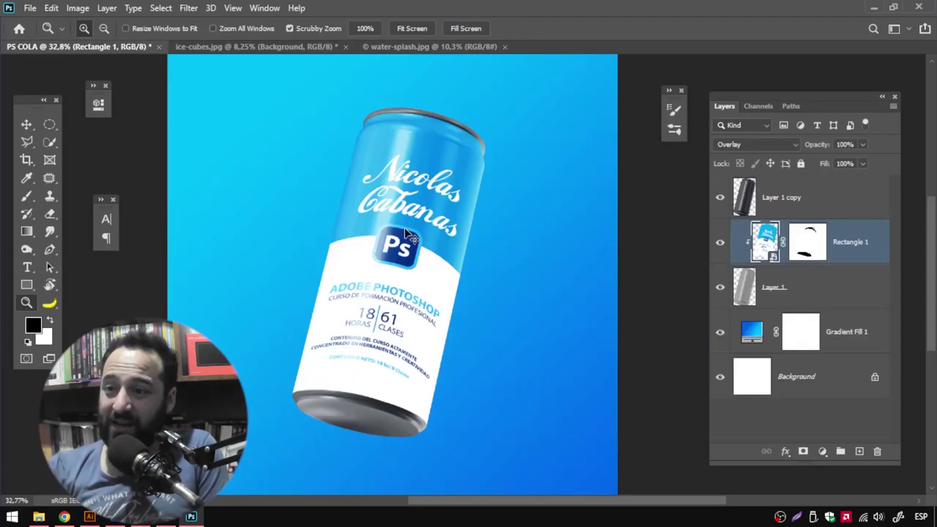
pyautogui.click(854, 198)
# Step: Paste the ice cubes as Layer 2 and scale them to about 40% over the can
pyautogui.hotkey('ctrl', 'v')
pyautogui.press('v')
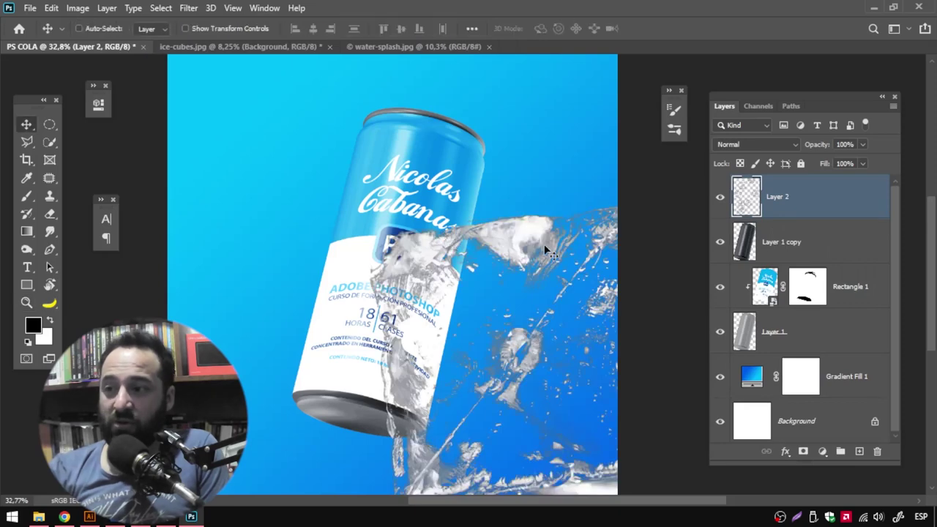
pyautogui.keyDown('alt'); pyautogui.scroll(-5, 324, 234); pyautogui.keyUp('alt')
pyautogui.keyDown('alt'); pyautogui.scroll(3, 439, 271); pyautogui.keyUp('alt')
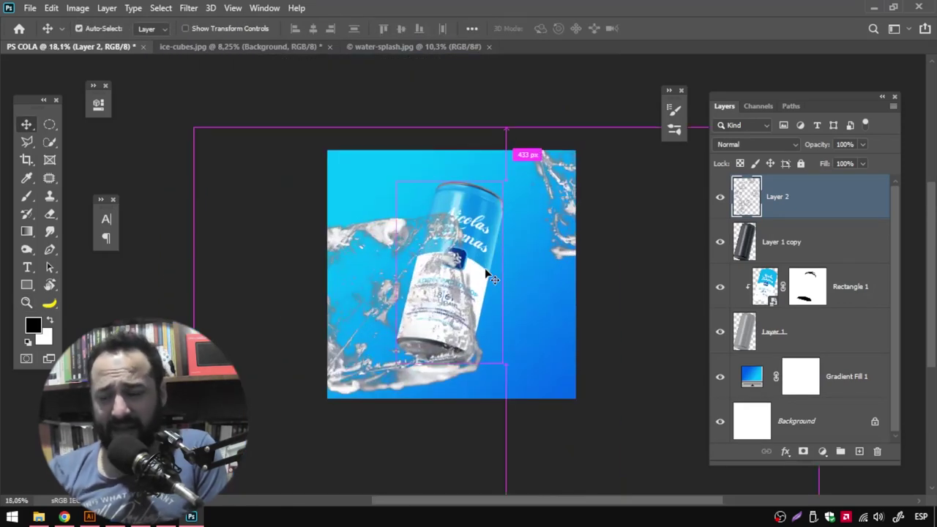
pyautogui.hotkey('ctrl', 't')
pyautogui.moveTo(191, 130); pyautogui.dragTo(376, 387)
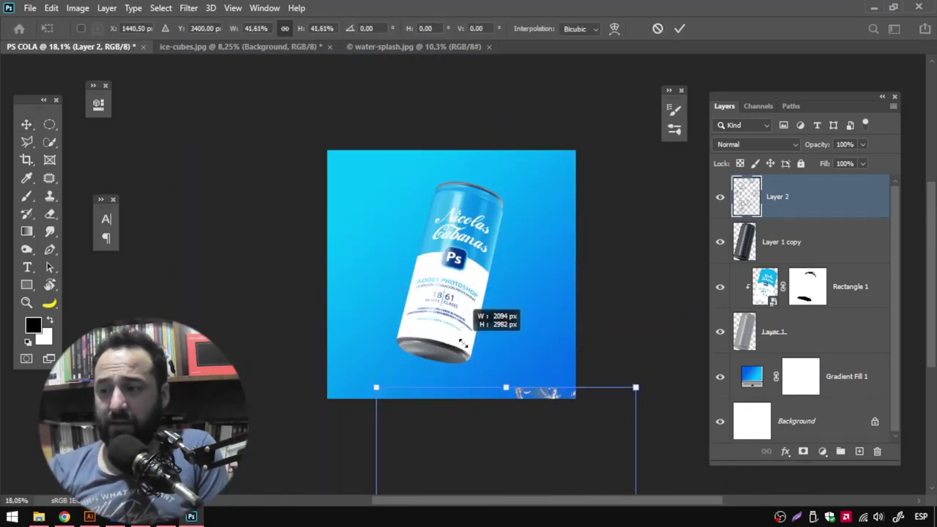
pyautogui.moveTo(506, 439)
pyautogui.mouseDown()
pyautogui.moveTo(405, 256)
pyautogui.moveTo(407, 367)
pyautogui.mouseUp()
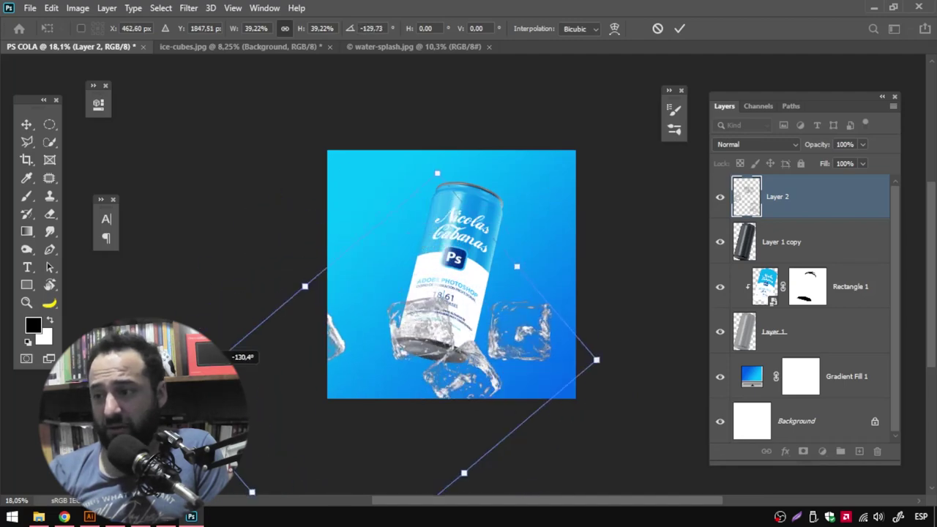
# Step: Shrink the cubes to about 19.9% and rotate them to −130° around the can base
pyautogui.moveTo(579, 291); pyautogui.dragTo(393, 331)
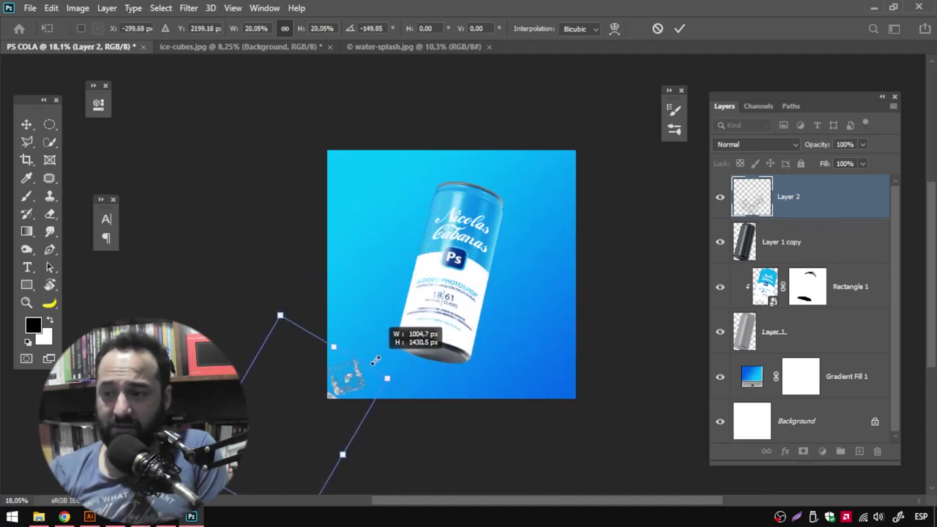
pyautogui.moveTo(410, 227)
pyautogui.mouseDown()
pyautogui.moveTo(436, 320)
pyautogui.moveTo(451, 304)
pyautogui.mouseUp()
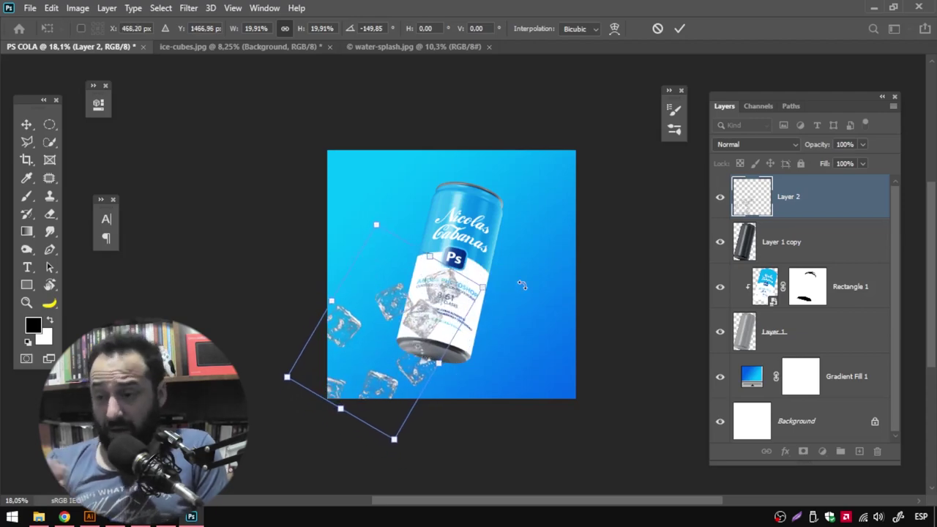
pyautogui.moveTo(522, 285); pyautogui.dragTo(540, 293)
pyautogui.moveTo(468, 329); pyautogui.dragTo(496, 355)
pyautogui.moveTo(444, 387); pyautogui.dragTo(530, 377)
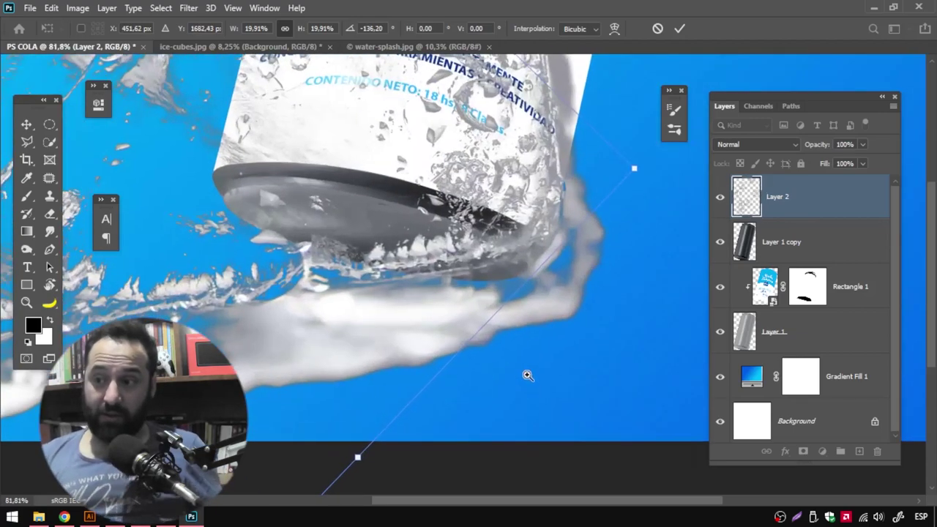
pyautogui.scroll(3, 545, 333)
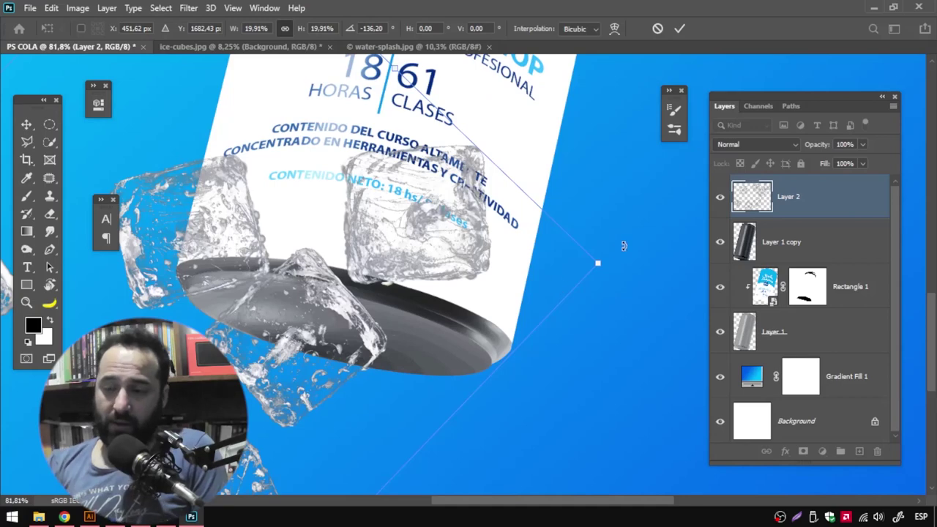
pyautogui.moveTo(623, 246); pyautogui.dragTo(619, 277)
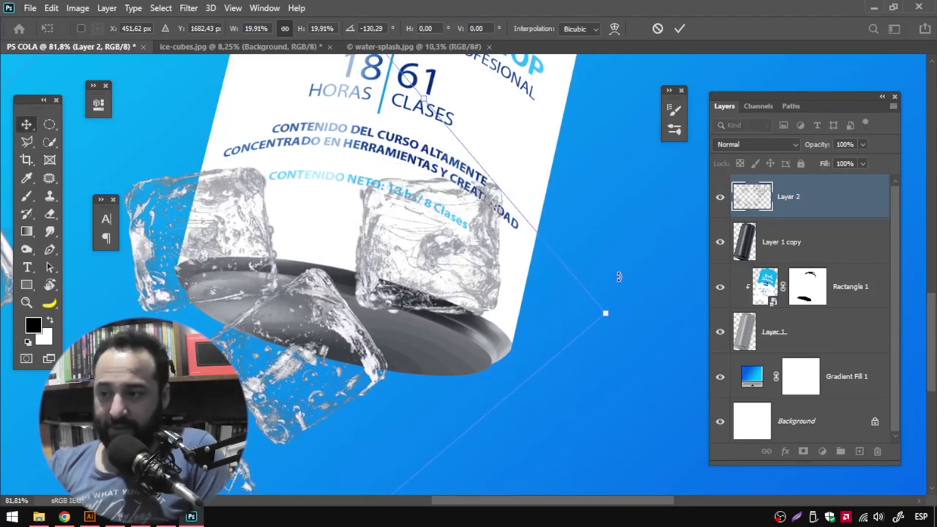
pyautogui.click(413, 46)
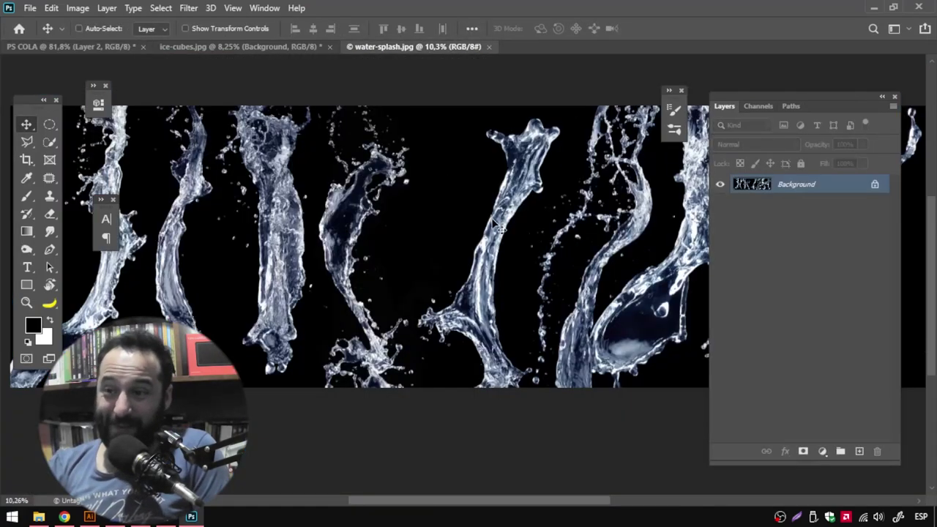
# Step: Trace the left water splash in water-splash.jpg with the Magnetic Lasso
pyautogui.press('z')
pyautogui.moveTo(460, 222)
pyautogui.mouseDown()
pyautogui.moveTo(284, 211)
pyautogui.moveTo(511, 188)
pyautogui.mouseUp()
pyautogui.press('l')
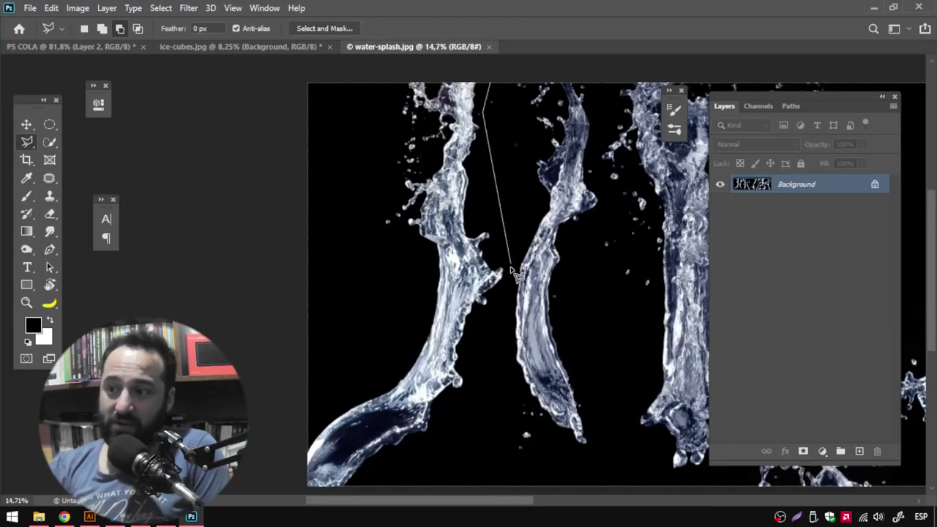
pyautogui.click(512, 271)
pyautogui.click(392, 130)
pyautogui.click(479, 147)
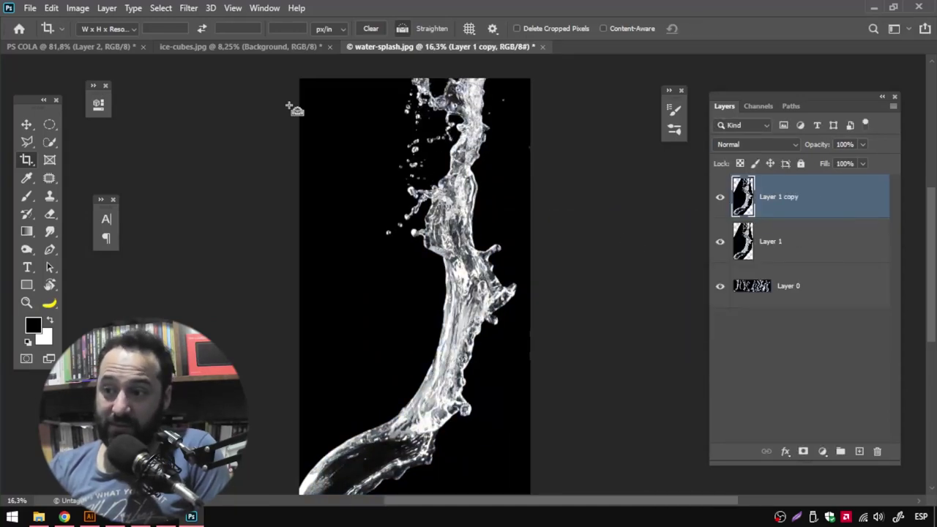
# Step: Boost the splash contrast with Levels and select its bright pixels via Color Range
pyautogui.hotkey('ctrl', 'l')
pyautogui.moveTo(732, 215)
pyautogui.mouseDown()
pyautogui.moveTo(680, 217)
pyautogui.moveTo(700, 217)
pyautogui.mouseUp()
pyautogui.click(786, 90)
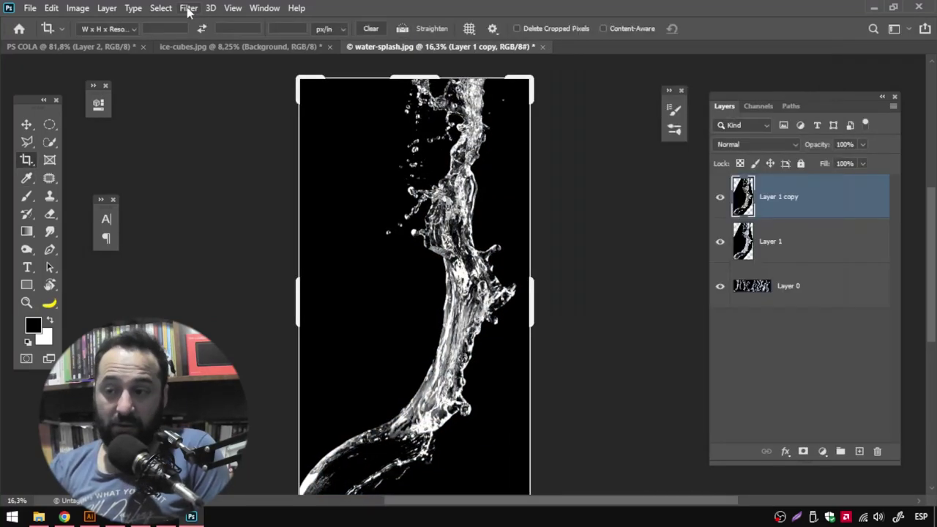
pyautogui.click(691, 102)
# Step: Paste the splash into PS COLA as Layer 3 above Gradient Fill 1 and start transforming it
pyautogui.press('v')
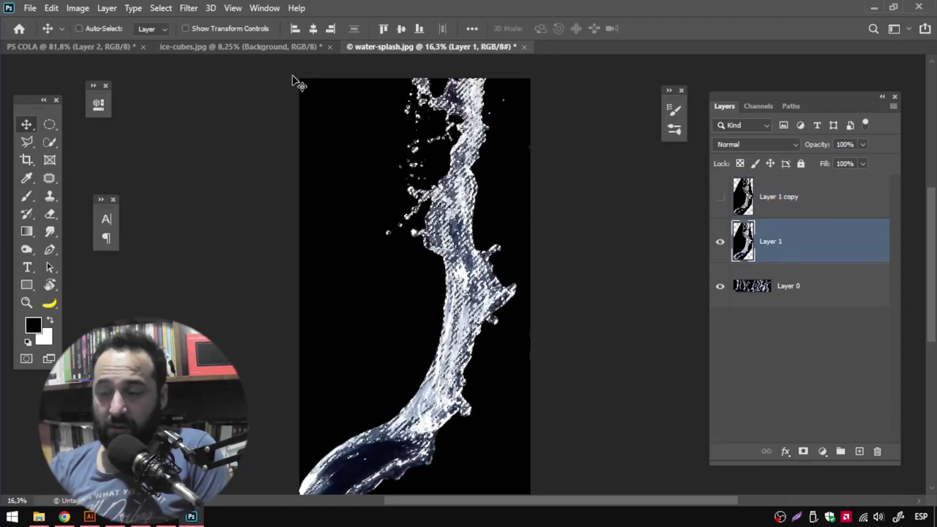
pyautogui.moveTo(293, 77); pyautogui.dragTo(165, 89)
pyautogui.scroll(-5, 368, 224)
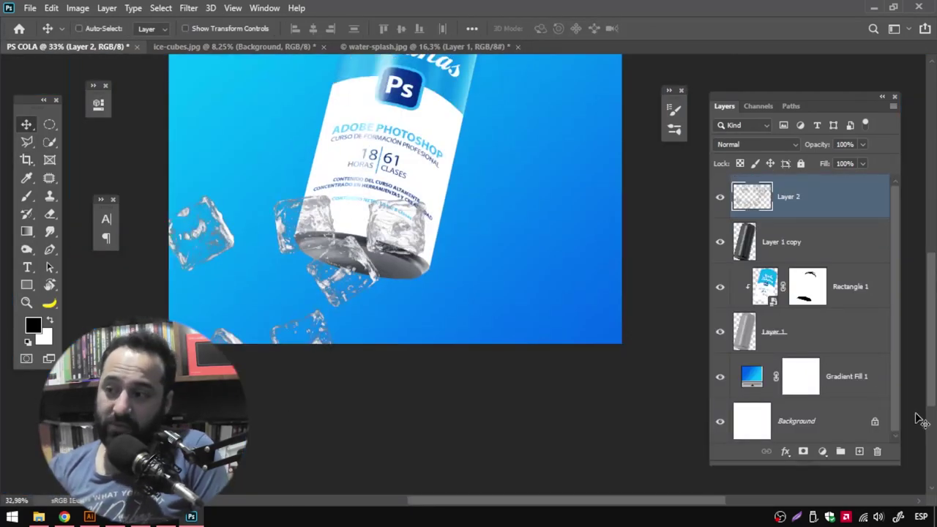
pyautogui.click(826, 377)
pyautogui.scroll(-2, 569, 257)
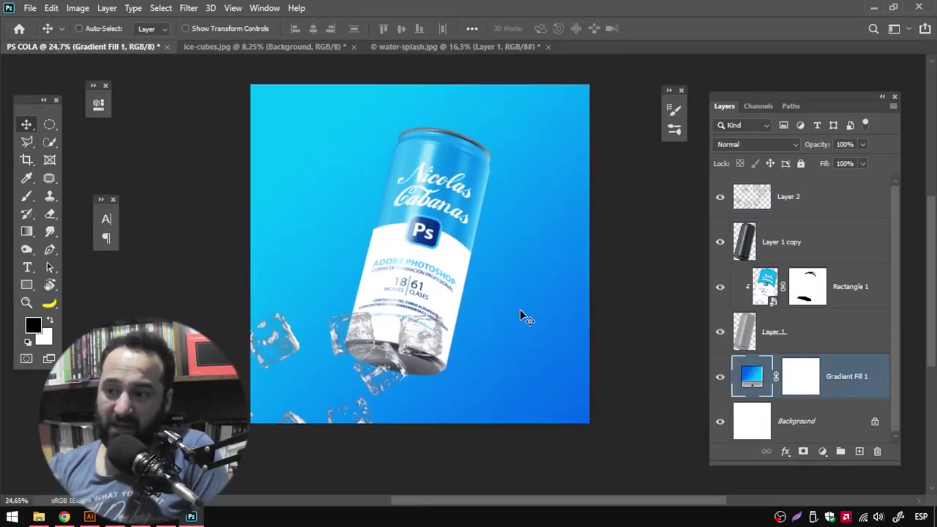
pyautogui.hotkey('ctrl', 'v')
pyautogui.hotkey('ctrl', 't')
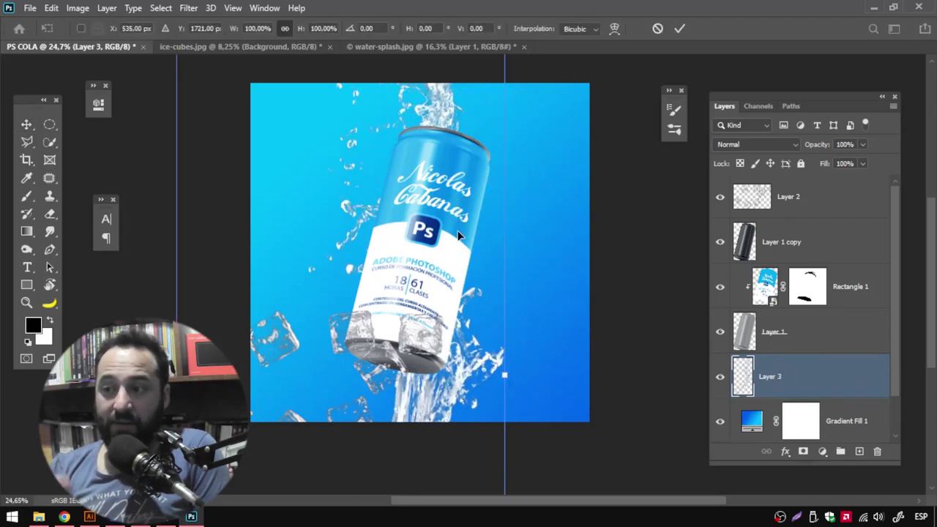
# Step: Resize, tilt and position the first splash behind the can
pyautogui.scroll(-2, 459, 234)
pyautogui.moveTo(487, 105)
pyautogui.mouseDown()
pyautogui.moveTo(439, 176)
pyautogui.moveTo(513, 205)
pyautogui.mouseUp()
pyautogui.moveTo(411, 154); pyautogui.dragTo(419, 211)
pyautogui.moveTo(482, 183)
pyautogui.mouseDown()
pyautogui.moveTo(522, 131)
pyautogui.moveTo(554, 153)
pyautogui.mouseUp()
pyautogui.moveTo(447, 192); pyautogui.dragTo(452, 195)
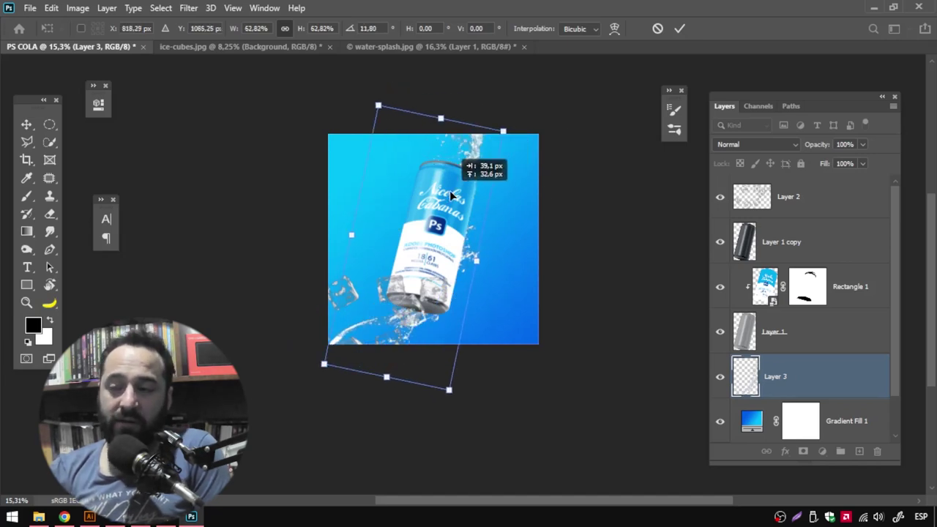
pyautogui.moveTo(498, 136)
pyautogui.mouseDown()
pyautogui.moveTo(523, 98)
pyautogui.moveTo(560, 171)
pyautogui.mouseUp()
pyautogui.moveTo(483, 213); pyautogui.dragTo(488, 220)
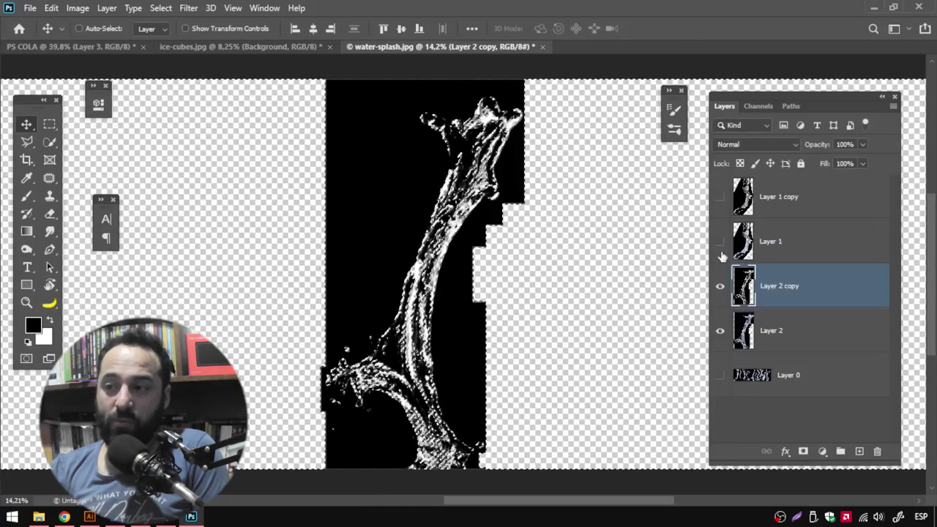
# Step: Hide Layer 2 copy and drag the Layer 2 splash into the can design as a second splash
pyautogui.click(719, 285)
pyautogui.click(772, 330)
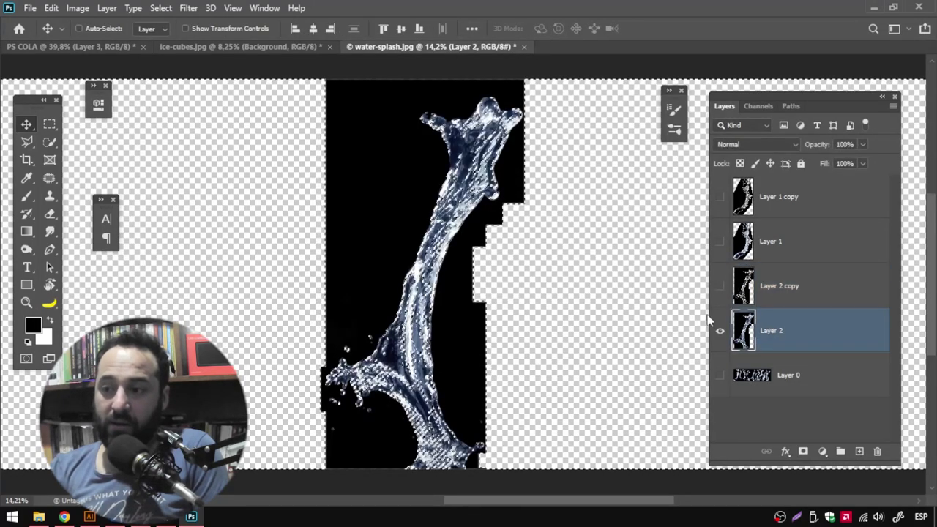
pyautogui.moveTo(320, 202); pyautogui.dragTo(429, 265)
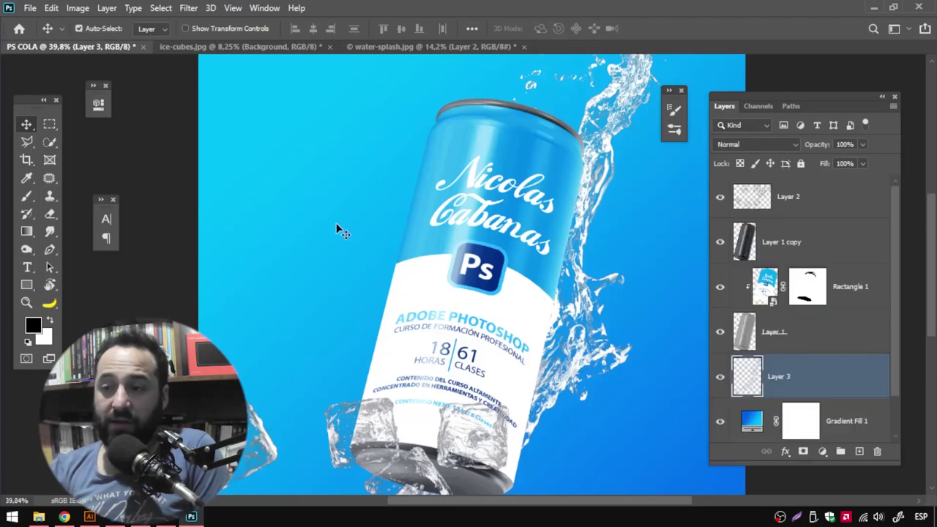
pyautogui.moveTo(429, 266)
pyautogui.mouseDown()
pyautogui.moveTo(474, 268)
pyautogui.moveTo(446, 266)
pyautogui.moveTo(580, 229)
pyautogui.mouseUp()
pyautogui.scroll(-3, 474, 268)
pyautogui.scroll(-1, 446, 266)
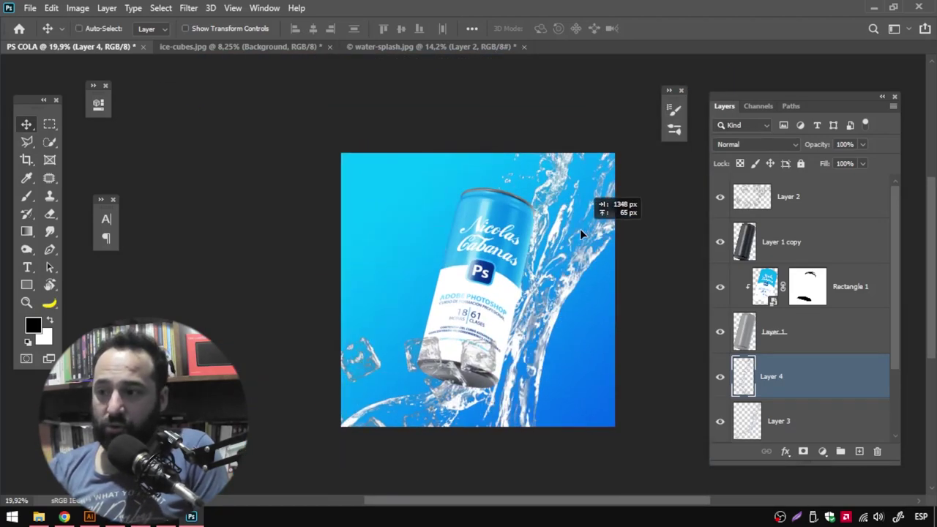
# Step: Rotate the second splash about −12° diagonally across the can and commit the transform
pyautogui.hotkey('ctrl', 't')
pyautogui.moveTo(571, 132)
pyautogui.mouseDown()
pyautogui.moveTo(599, 147)
pyautogui.moveTo(428, 444)
pyautogui.moveTo(506, 145)
pyautogui.moveTo(410, 205)
pyautogui.mouseUp()
pyautogui.moveTo(491, 324)
pyautogui.mouseDown()
pyautogui.moveTo(596, 418)
pyautogui.moveTo(517, 398)
pyautogui.moveTo(580, 417)
pyautogui.mouseUp()
pyautogui.press('Return')
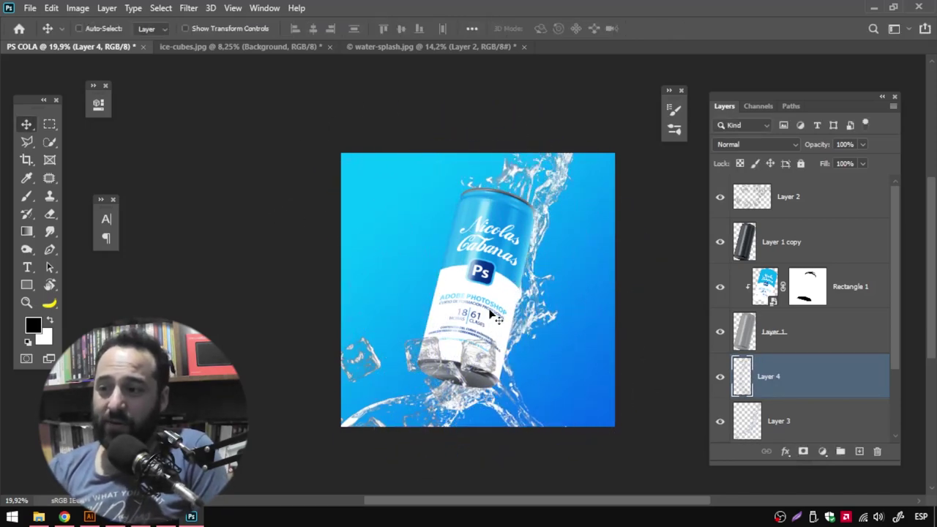
pyautogui.hotkey('ctrl', '0')
pyautogui.click(789, 196)
# Step: Give the ice cubes a drop shadow with opacity 20, distance 6, spread 7 and size 7
pyautogui.click(785, 451)
pyautogui.click(818, 446)
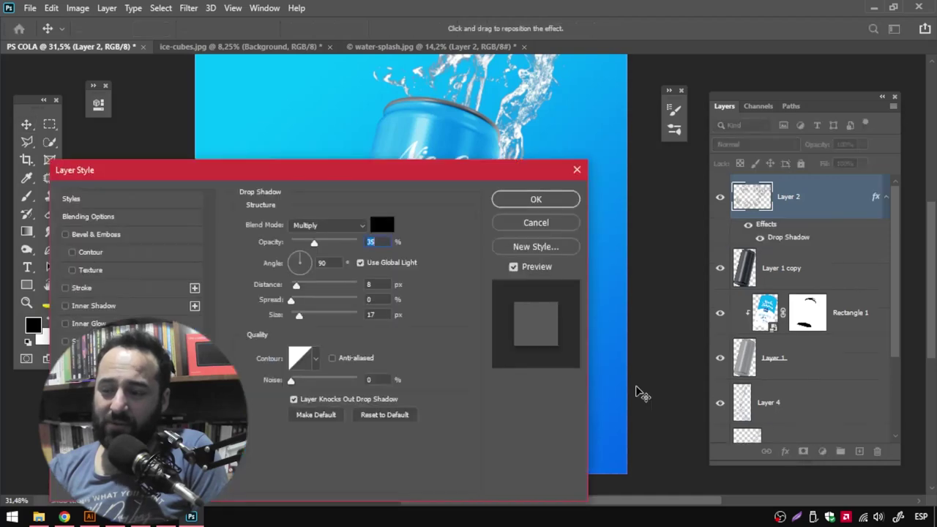
pyautogui.moveTo(147, 163); pyautogui.dragTo(547, 79)
pyautogui.scroll(5, 292, 257)
pyautogui.moveTo(659, 208); pyautogui.dragTo(663, 208)
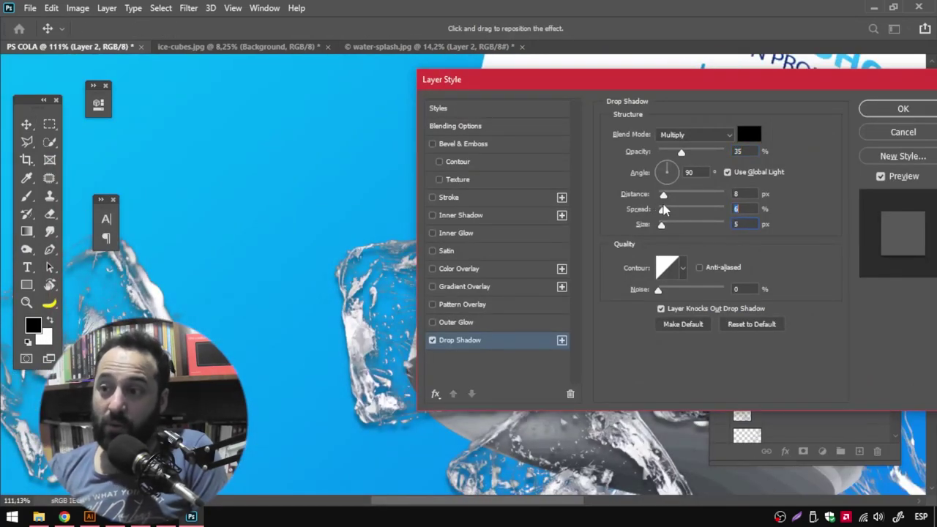
pyautogui.moveTo(681, 152); pyautogui.dragTo(672, 152)
pyautogui.moveTo(798, 84); pyautogui.dragTo(285, 153)
pyautogui.moveTo(151, 279); pyautogui.dragTo(151, 279)
pyautogui.moveTo(150, 293); pyautogui.dragTo(153, 296)
pyautogui.press('Return')
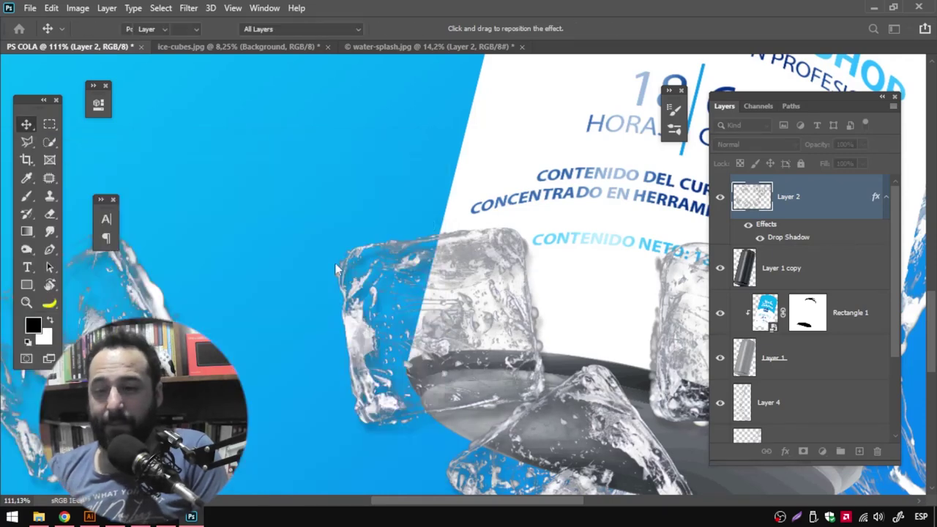
# Step: Copy the drop shadow effect onto the Layer 4 and Layer 3 splashes
pyautogui.moveTo(509, 273)
pyautogui.mouseDown()
pyautogui.moveTo(370, 204)
pyautogui.moveTo(492, 263)
pyautogui.moveTo(713, 287)
pyautogui.mouseUp()
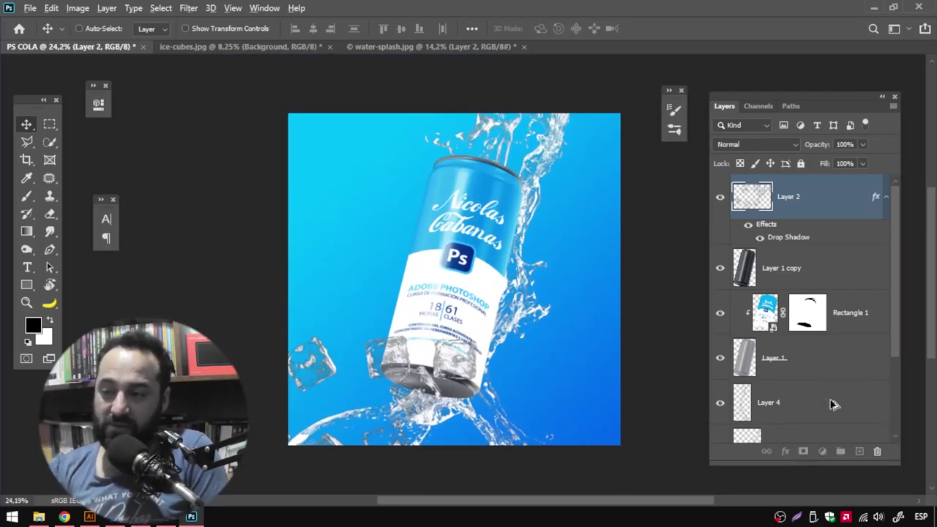
pyautogui.scroll(-2, 832, 405)
pyautogui.scroll(-2, 837, 366)
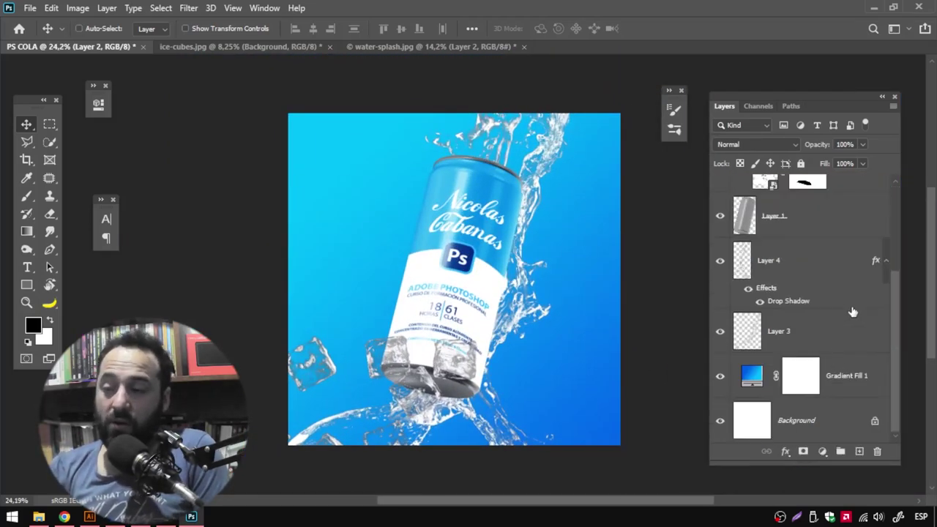
pyautogui.click(877, 262)
pyautogui.moveTo(866, 339); pyautogui.dragTo(863, 342)
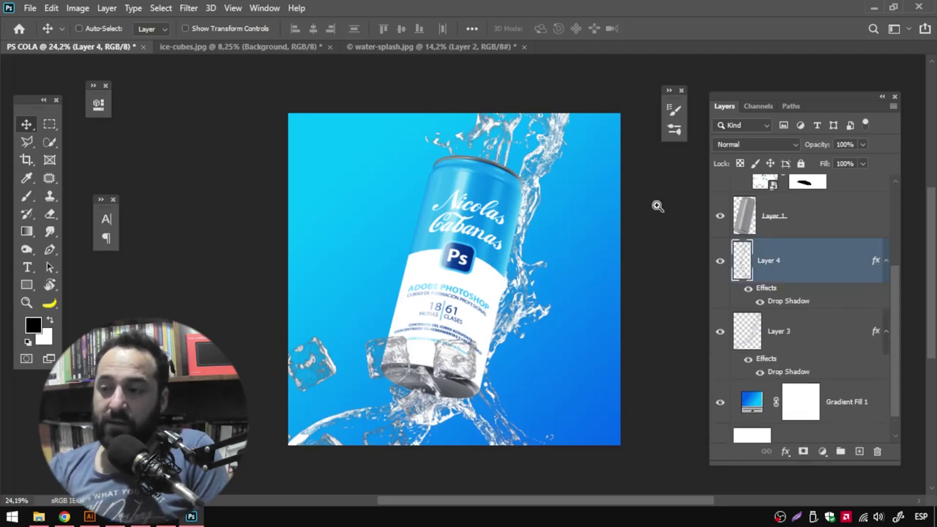
pyautogui.click(830, 268)
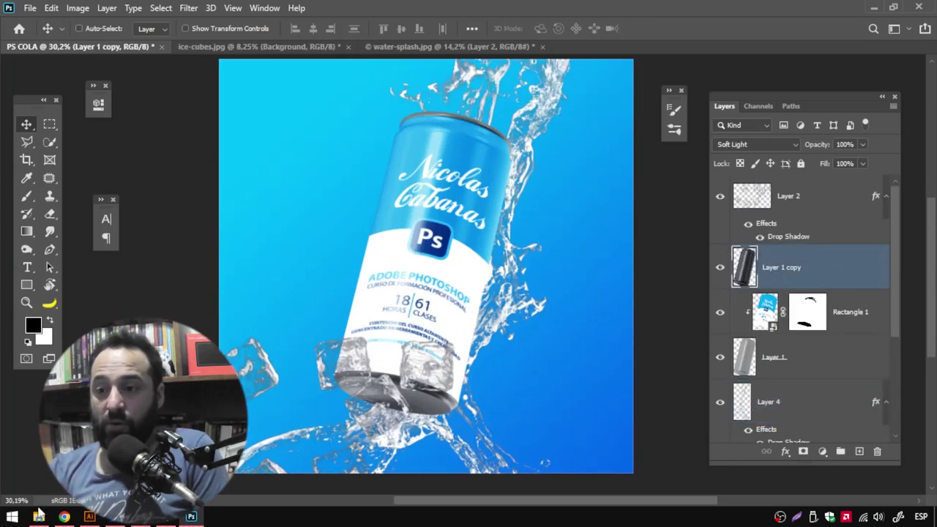
# Step: Drag gotas.jpg from the project folder onto the can as a new layer
pyautogui.click(38, 517)
pyautogui.click(335, 244)
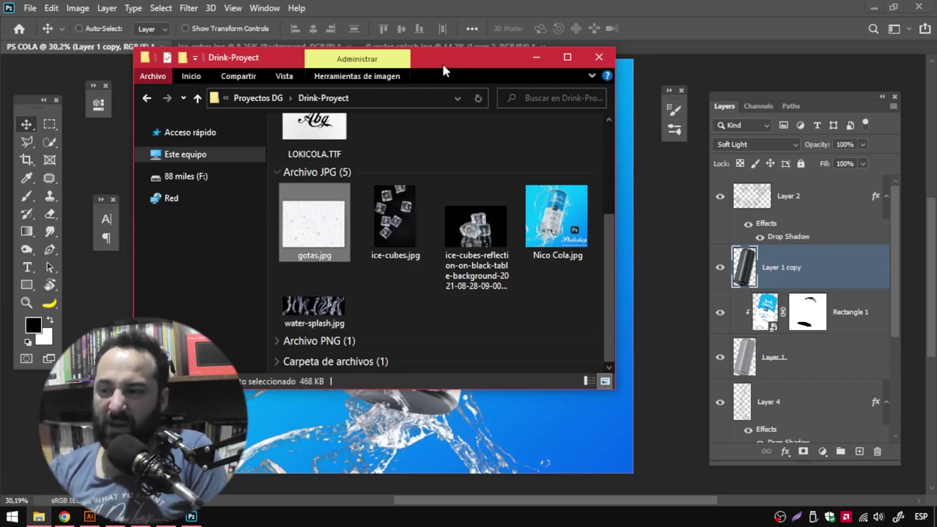
pyautogui.moveTo(444, 68); pyautogui.dragTo(244, 78)
pyautogui.moveTo(117, 228)
pyautogui.mouseDown()
pyautogui.moveTo(493, 196)
pyautogui.moveTo(481, 217)
pyautogui.mouseUp()
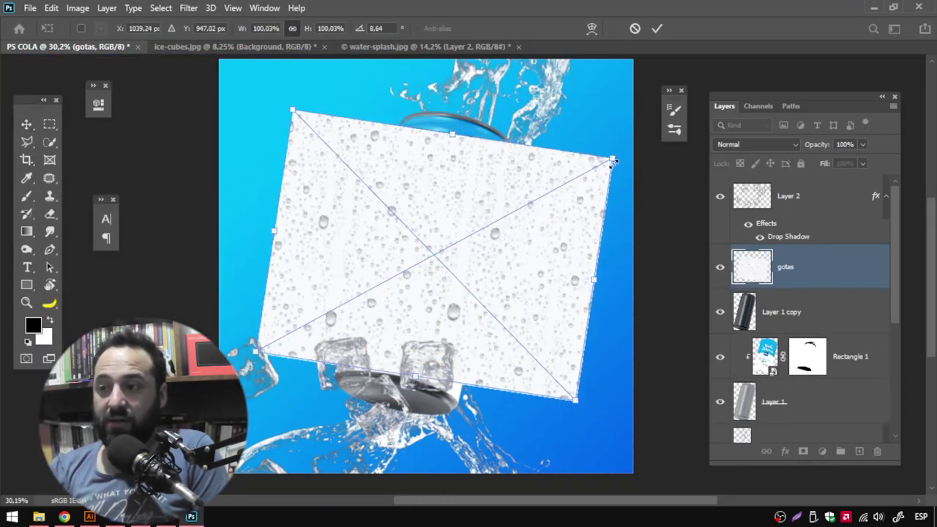
# Step: Warp the droplet texture into an Arch and enlarge it to 160.19% over the can
pyautogui.click(591, 28)
pyautogui.click(339, 28)
pyautogui.click(329, 60)
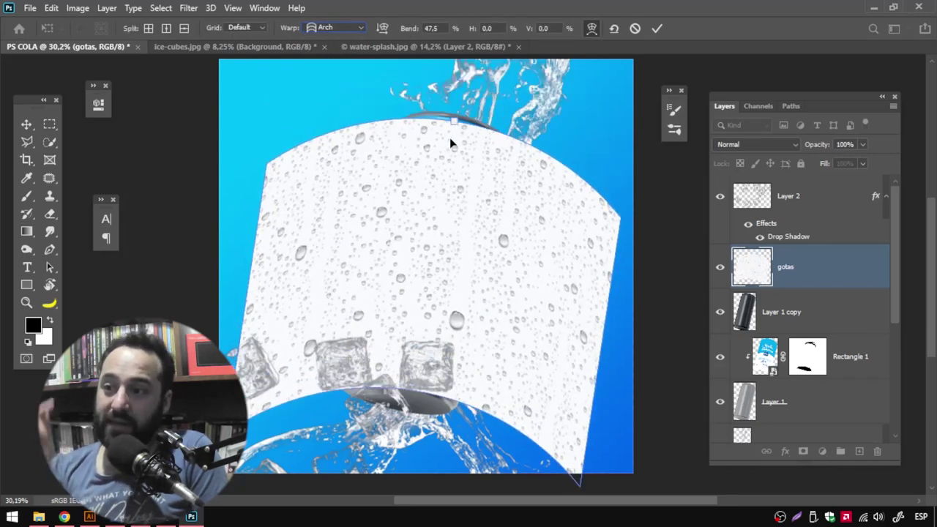
pyautogui.moveTo(424, 195); pyautogui.dragTo(424, 139)
pyautogui.click(592, 28)
pyautogui.moveTo(588, 79); pyautogui.dragTo(568, 158)
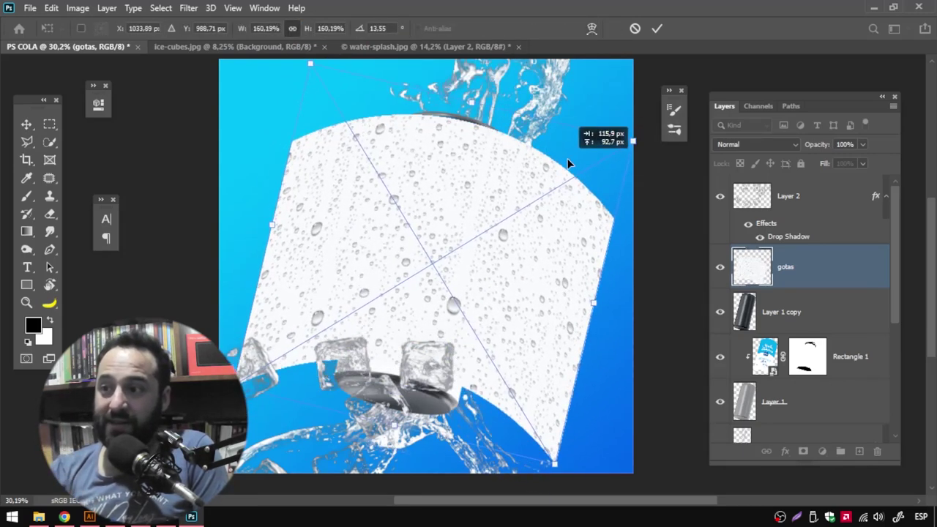
pyautogui.press('Return')
pyautogui.click(760, 145)
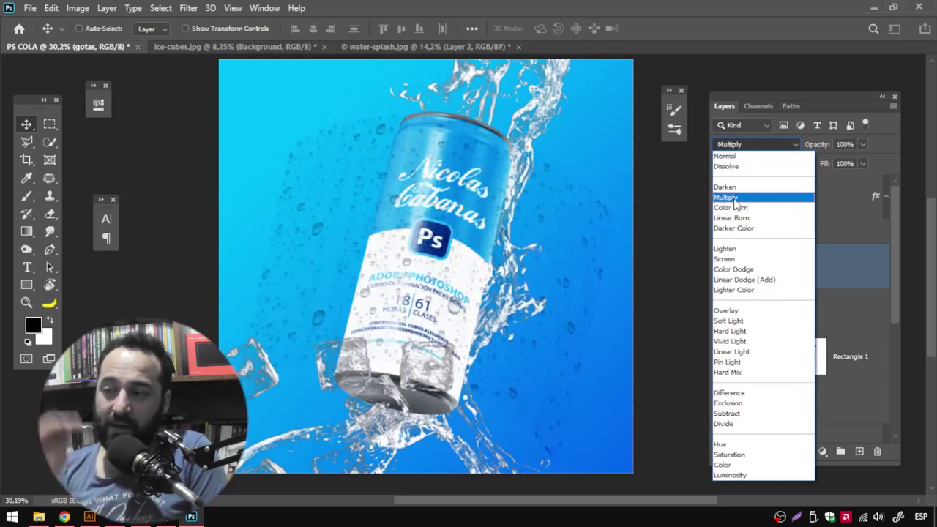
# Step: Set the gotas droplet layer to Multiply, clip it to the can, and mask it to the can's outline
pyautogui.click(736, 195)
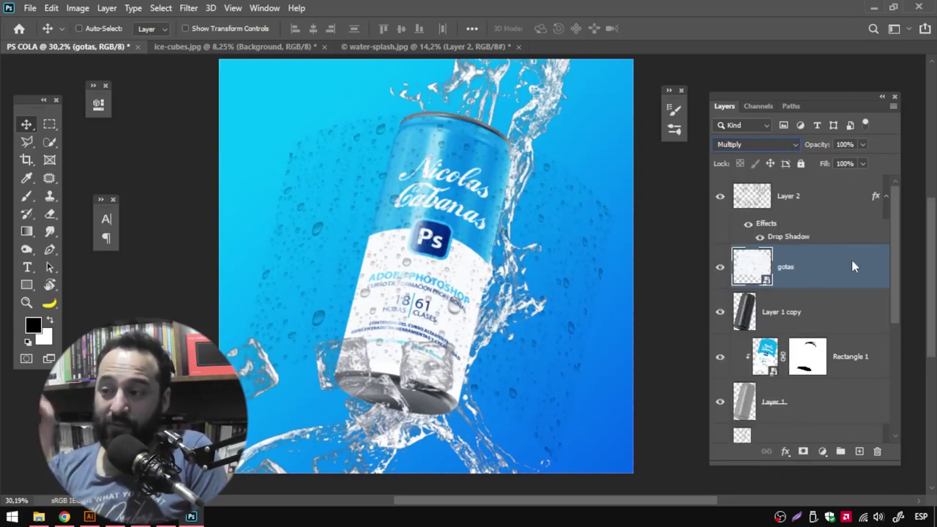
pyautogui.rightClick(853, 267)
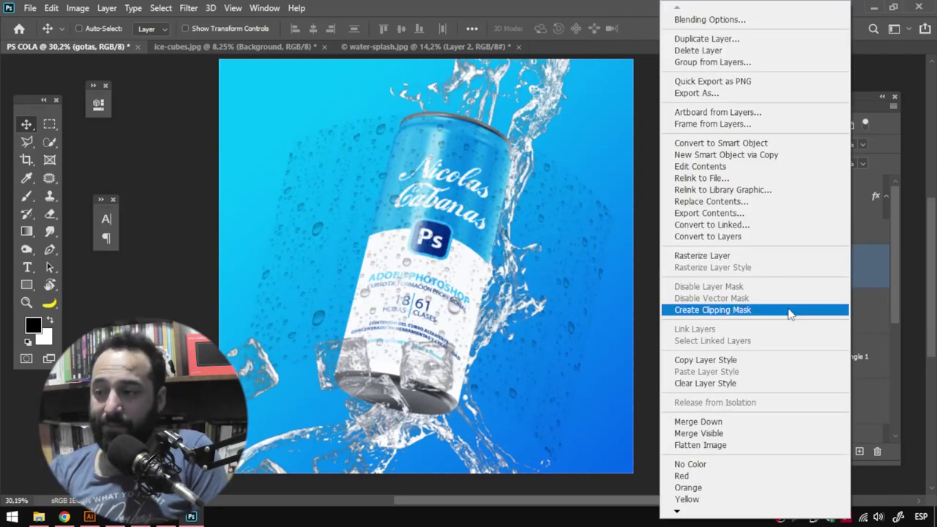
pyautogui.click(789, 311)
pyautogui.click(847, 309)
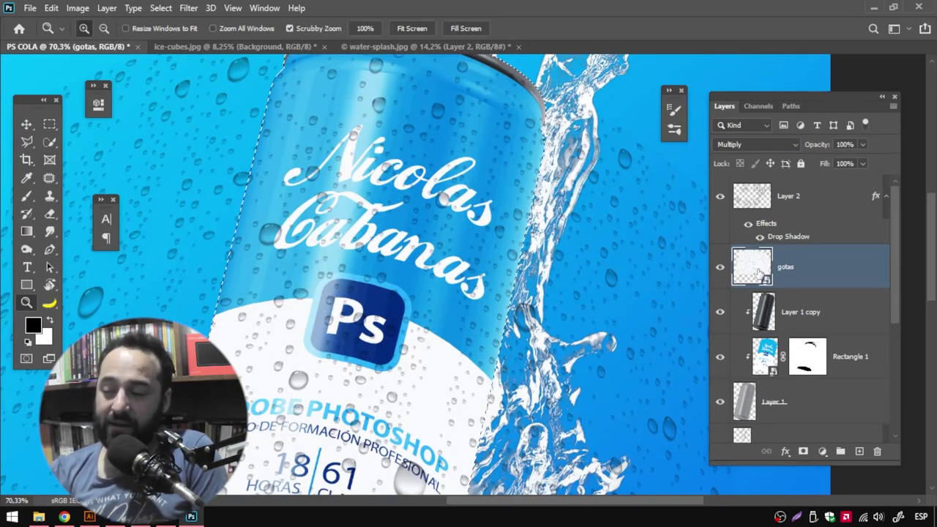
pyautogui.click(804, 451)
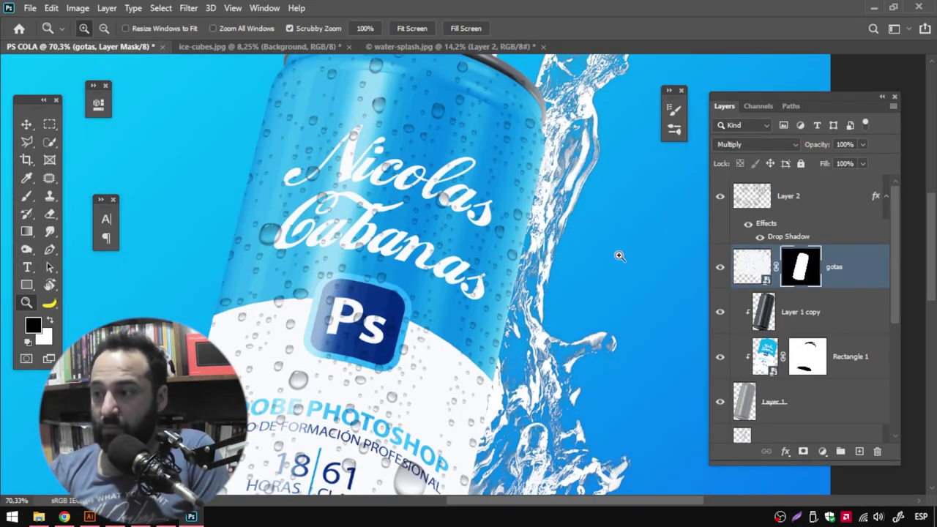
# Step: Brush along the can's edges on the layer mask to clean up stray droplets
pyautogui.moveTo(206, 122); pyautogui.dragTo(335, 237)
pyautogui.press('b')
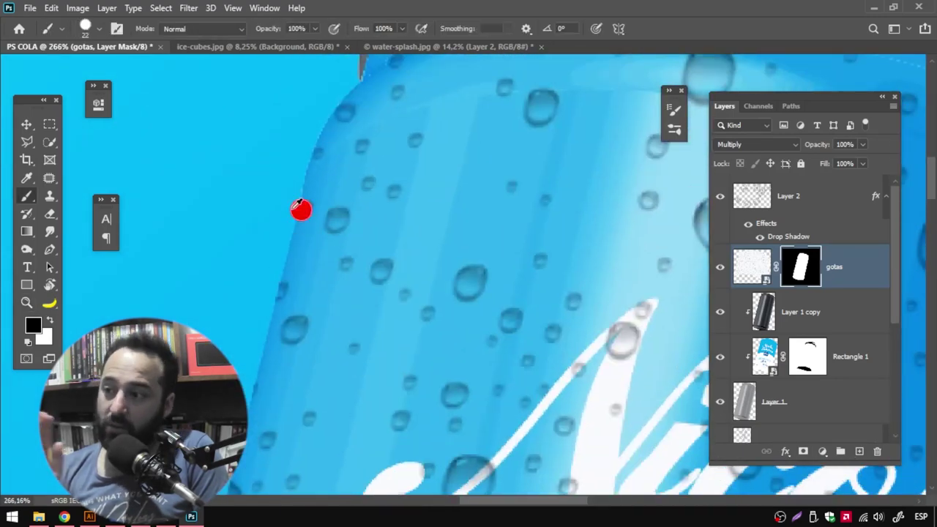
pyautogui.moveTo(270, 310); pyautogui.dragTo(323, 201)
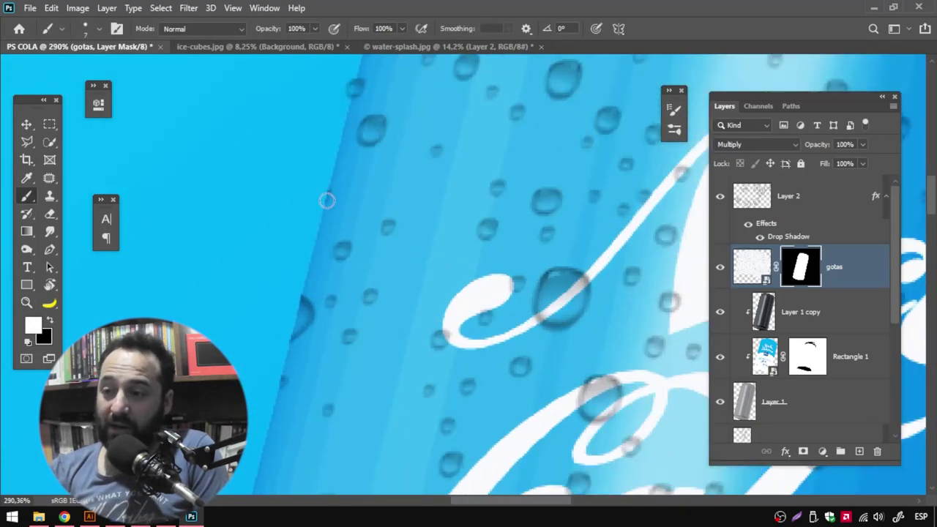
pyautogui.rightClick(273, 315)
pyautogui.press('Escape')
pyautogui.scroll(-3, 307, 334)
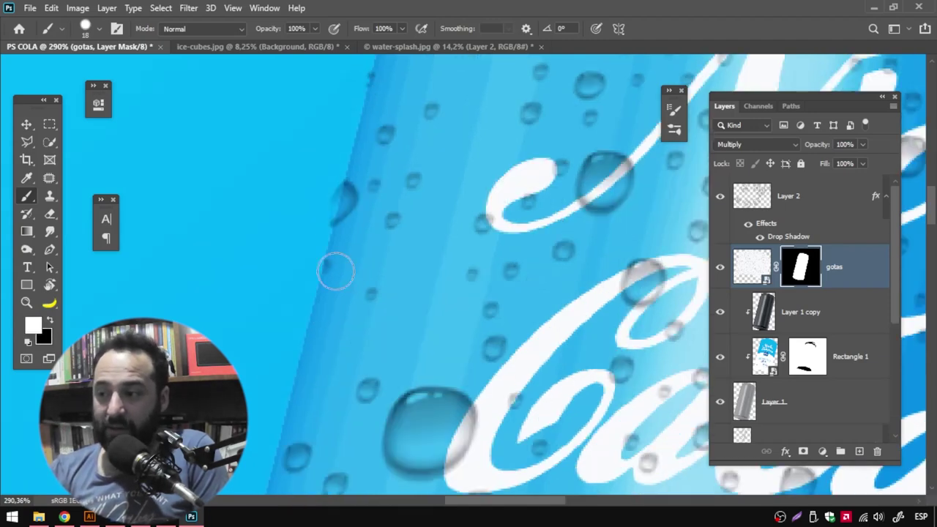
pyautogui.scroll(-3, 341, 265)
pyautogui.press('x')
pyautogui.scroll(-5, 311, 350)
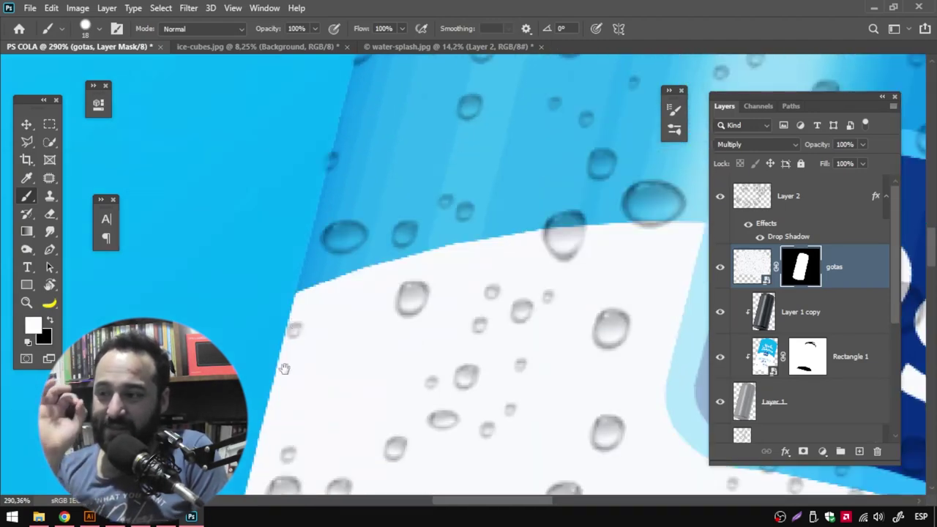
pyautogui.scroll(-5, 311, 322)
pyautogui.scroll(-5, 311, 293)
pyautogui.scroll(-5, 312, 239)
pyautogui.hscroll(5, 319, 248)
pyautogui.hscroll(5, 327, 258)
pyautogui.hscroll(5, 337, 267)
pyautogui.hscroll(5, 346, 279)
pyautogui.hscroll(5, 351, 271)
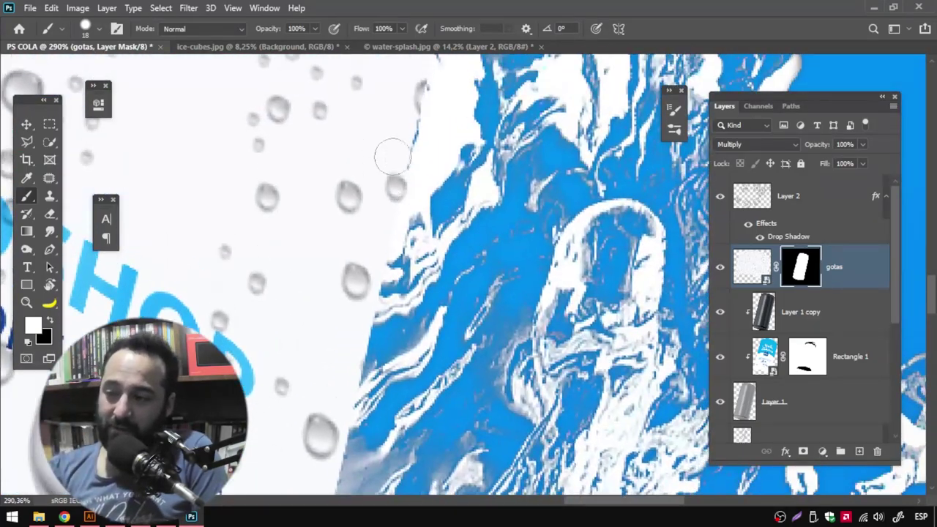
pyautogui.hscroll(5, 381, 209)
pyautogui.hscroll(5, 366, 256)
pyautogui.hscroll(5, 348, 302)
pyautogui.hscroll(5, 349, 303)
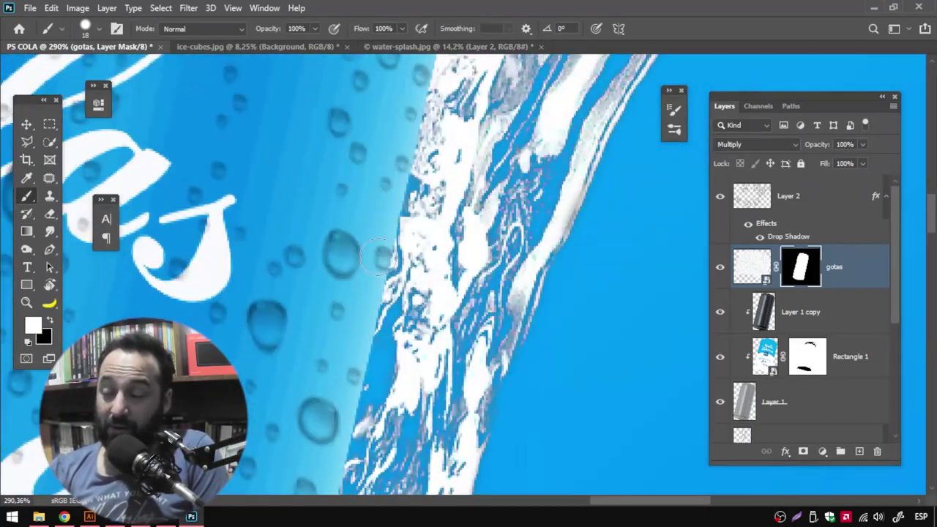
pyautogui.hscroll(5, 358, 278)
pyautogui.hscroll(5, 373, 252)
pyautogui.scroll(5, 347, 170)
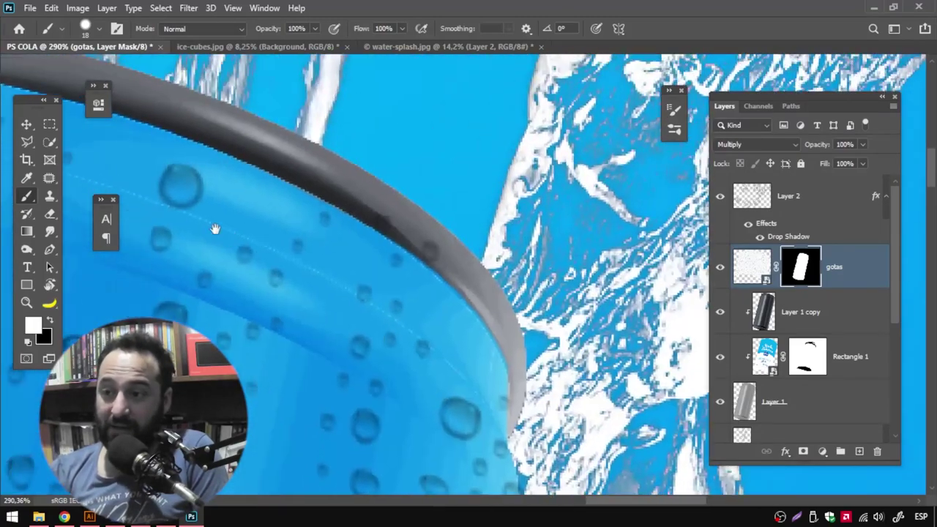
pyautogui.hscroll(-3, 428, 280)
pyautogui.scroll(2, 300, 209)
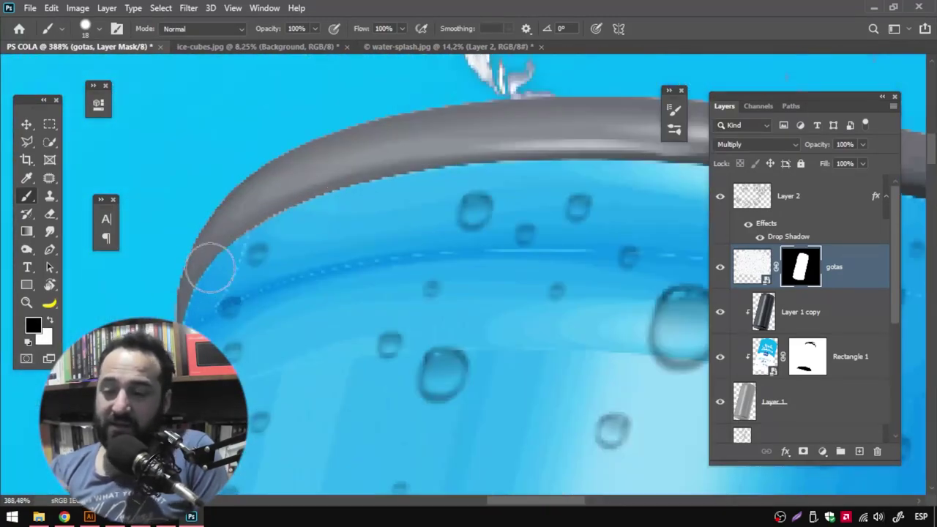
pyautogui.scroll(-5, 211, 267)
pyautogui.scroll(-2, 293, 293)
pyautogui.scroll(-2, 329, 300)
pyautogui.scroll(4, 348, 312)
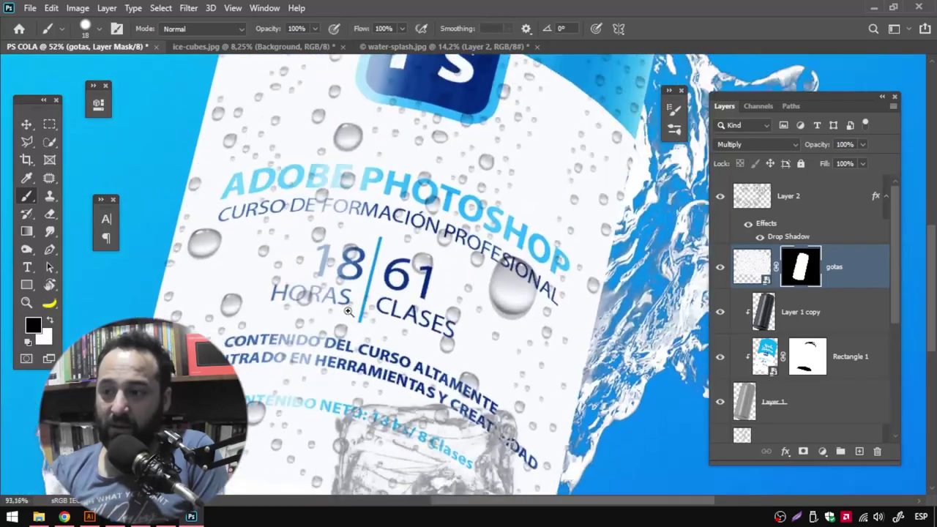
pyautogui.scroll(-1, 349, 311)
# Step: Lower the droplet layer's opacity slightly
pyautogui.click(752, 266)
pyautogui.moveTo(827, 144); pyautogui.dragTo(813, 150)
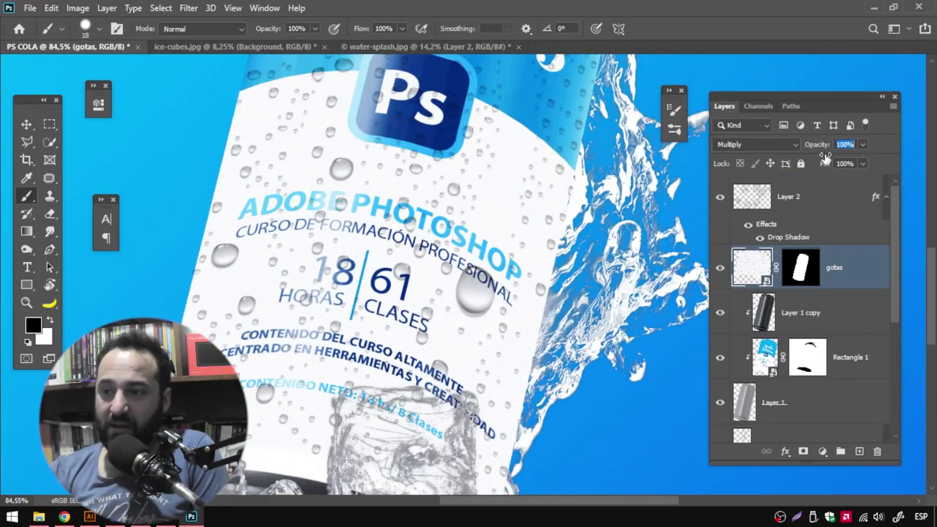
pyautogui.scroll(-3, 659, 256)
pyautogui.scroll(-3, 644, 308)
pyautogui.scroll(1, 688, 345)
pyautogui.click(769, 367)
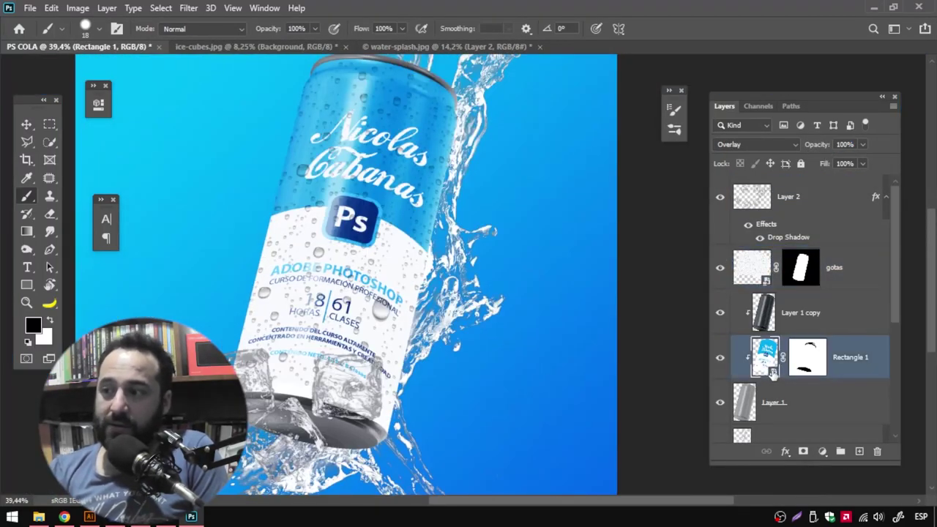
# Step: Duplicate the Ps text and rounded-square logo layers from the Rectangle 1 label into PS COLA
pyautogui.doubleClick(772, 372)
pyautogui.press('v')
pyautogui.keyDown('ctrl'); pyautogui.click(463, 263); pyautogui.keyUp('ctrl')
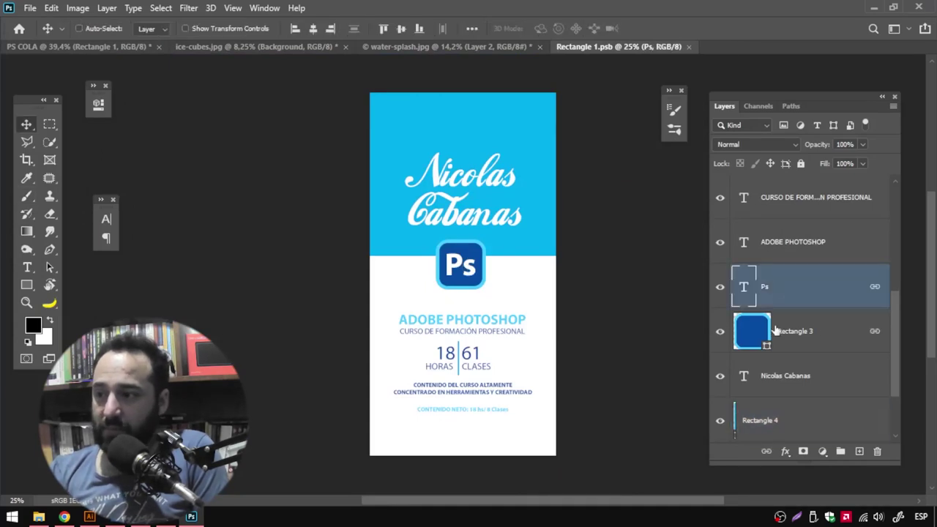
pyautogui.rightClick(861, 270)
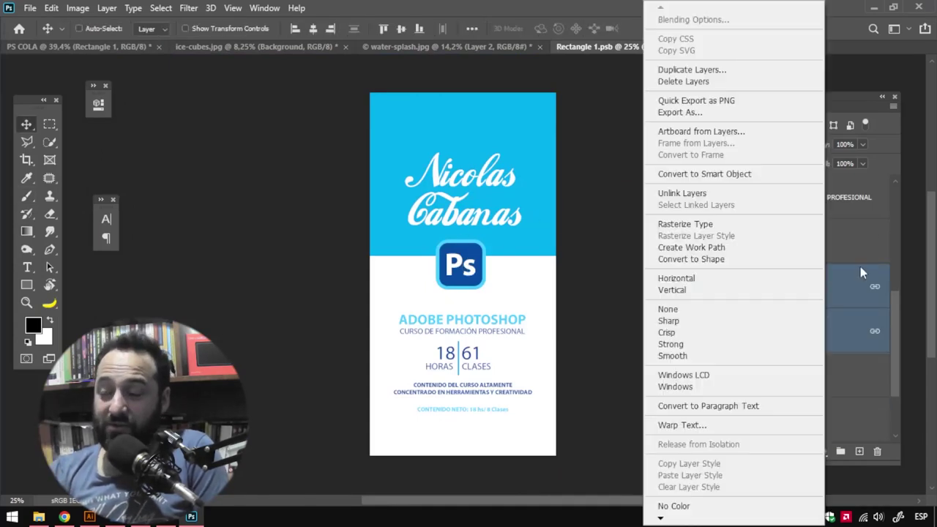
pyautogui.click(725, 71)
pyautogui.click(305, 176)
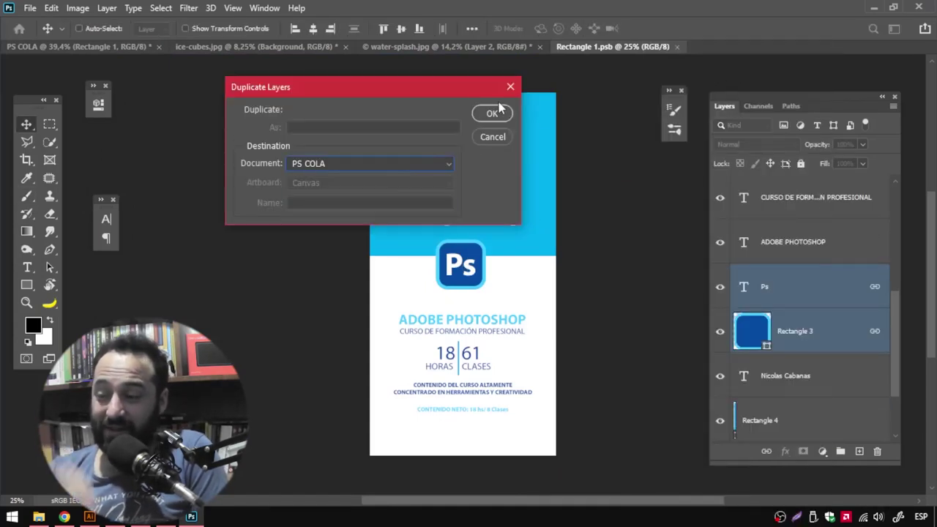
pyautogui.click(492, 114)
pyautogui.click(80, 46)
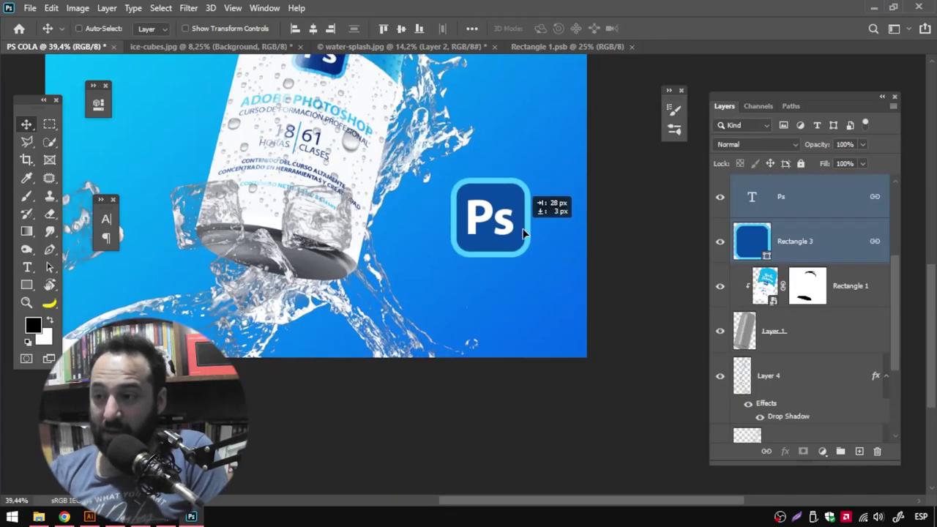
# Step: Shift the can and splash left and place the Ps logo at lower right
pyautogui.moveTo(596, 396); pyautogui.dragTo(545, 212)
pyautogui.scroll(-3, 491, 360)
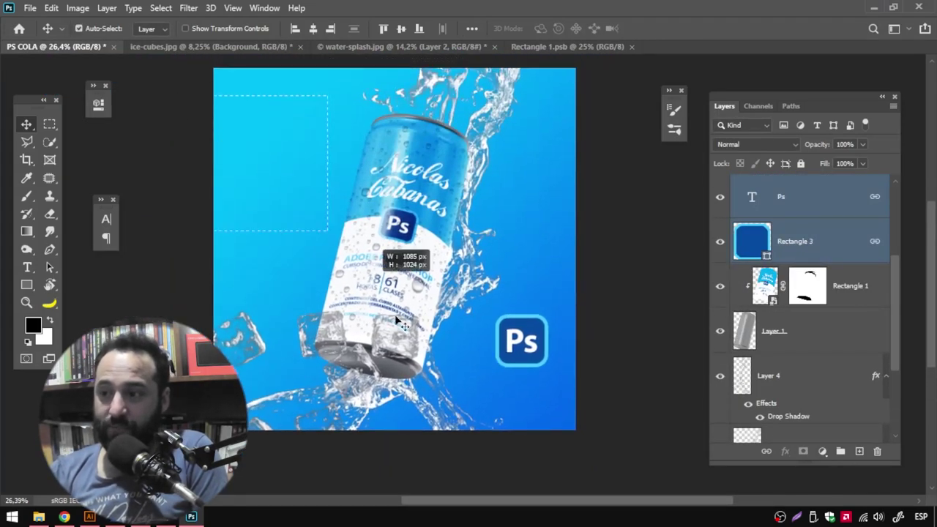
pyautogui.moveTo(218, 140); pyautogui.dragTo(480, 436)
pyautogui.moveTo(898, 343); pyautogui.dragTo(850, 404)
pyautogui.moveTo(433, 211); pyautogui.dragTo(418, 211)
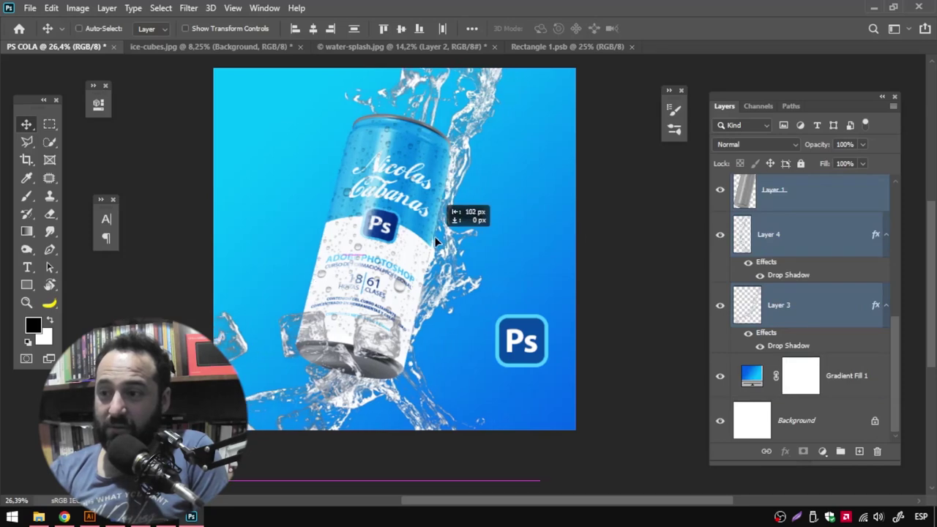
pyautogui.click(559, 278)
pyautogui.moveTo(545, 336); pyautogui.dragTo(524, 343)
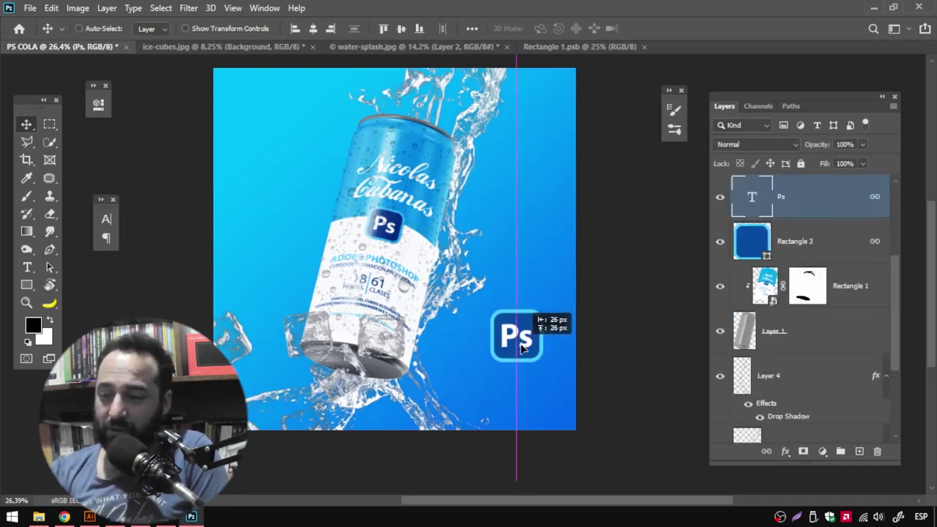
# Step: Scale the Ps logo down with Free Transform
pyautogui.hotkey('ctrl', 't')
pyautogui.moveTo(549, 303); pyautogui.dragTo(519, 339)
pyautogui.press('Return')
pyautogui.scroll(2, 526, 369)
# Step: Add a 'Photoshop' title below the logo in Loki Cola at 79 pt
pyautogui.press('t')
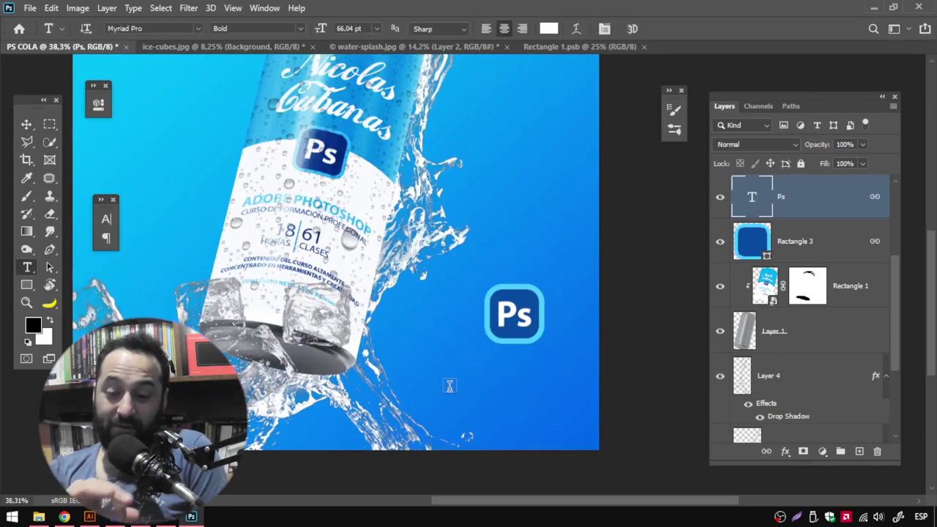
pyautogui.click(439, 388)
pyautogui.write('Photoshop')
pyautogui.hotkey('ctrl', 'a')
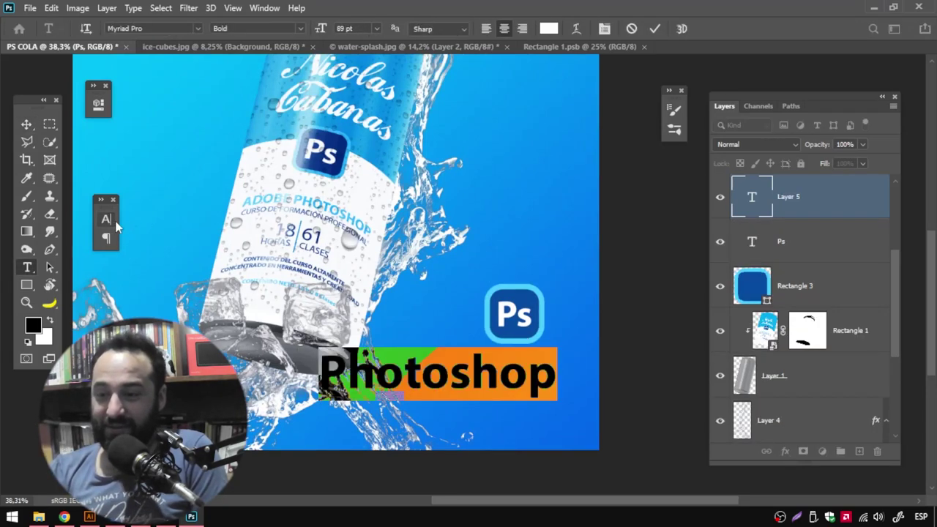
pyautogui.click(114, 224)
pyautogui.moveTo(129, 248); pyautogui.dragTo(117, 250)
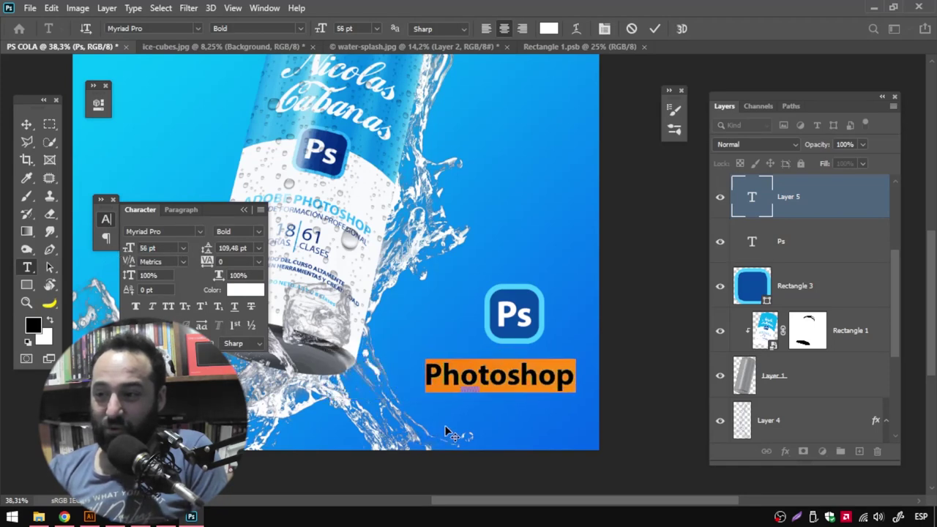
pyautogui.click(173, 231)
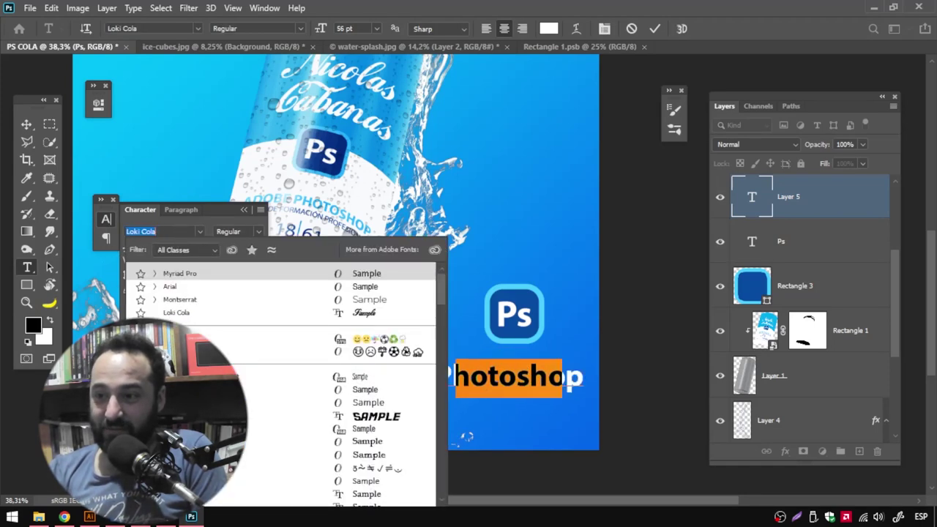
pyautogui.click(176, 313)
pyautogui.moveTo(127, 249); pyautogui.dragTo(483, 415)
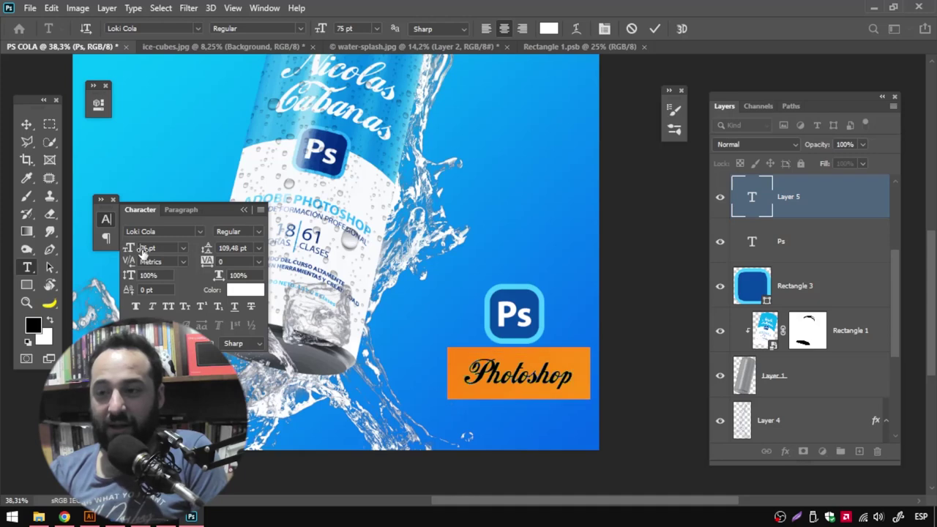
pyautogui.hotkey('ctrl', 'Return')
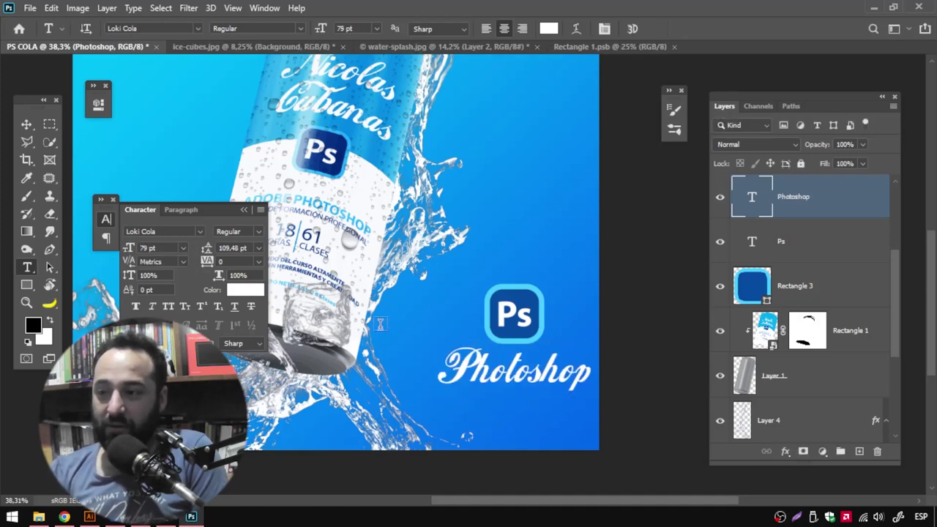
# Step: Type the tagline 'De novato a profesional' in Myriad Pro Regular at 40 pt
pyautogui.scroll(-3, 311, 289)
pyautogui.click(436, 340)
pyautogui.write('DP')
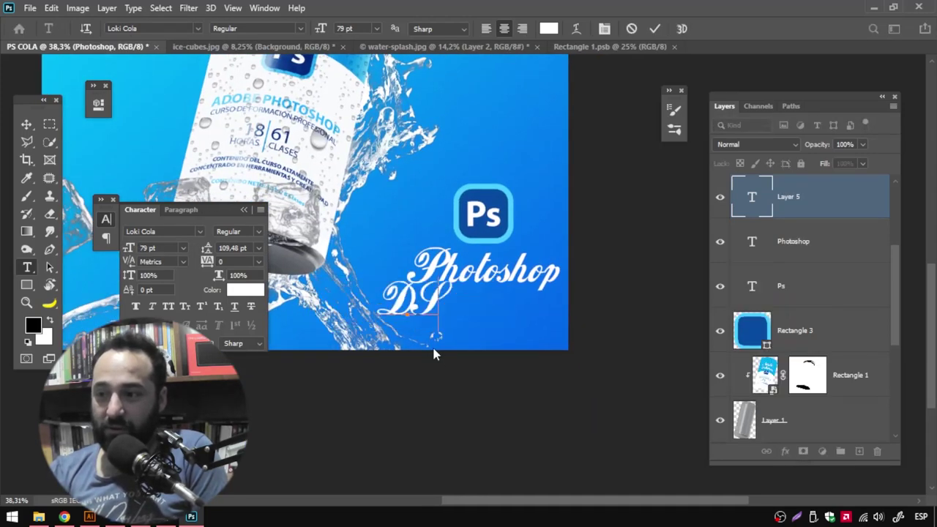
pyautogui.hotkey('ctrl', 'a')
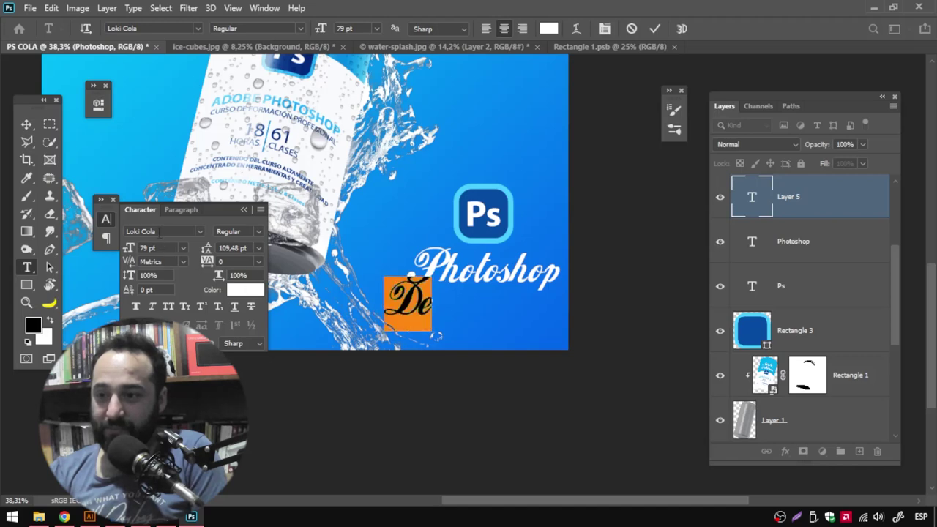
pyautogui.click(160, 231)
pyautogui.write('arial')
pyautogui.press('Return')
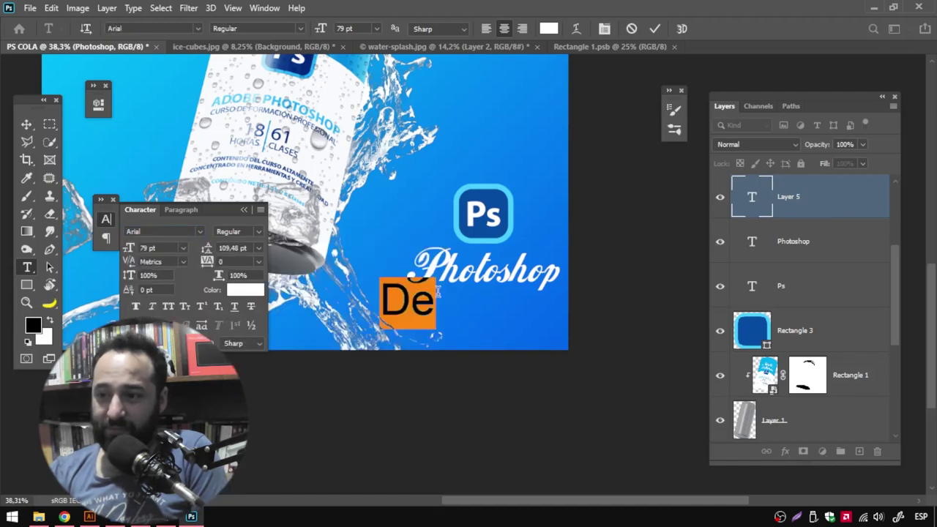
pyautogui.write('my')
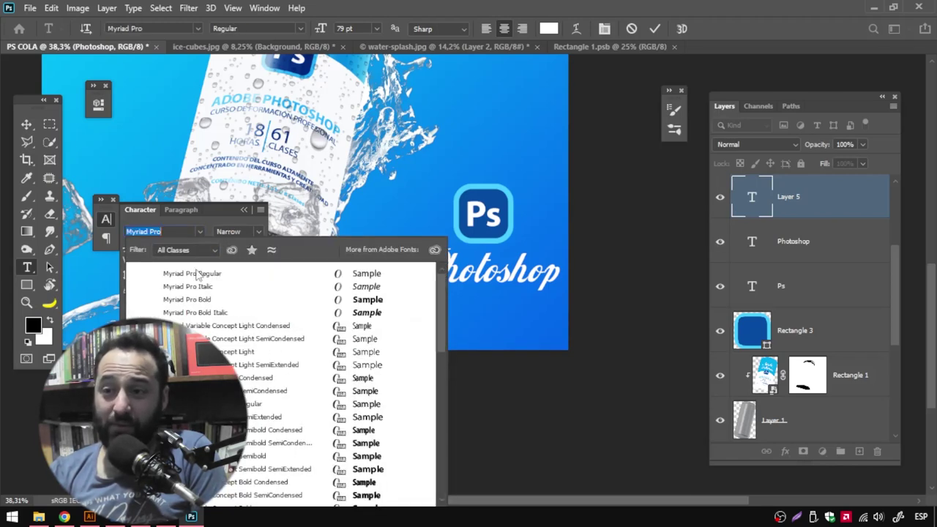
pyautogui.click(196, 275)
pyautogui.moveTo(129, 248); pyautogui.dragTo(107, 258)
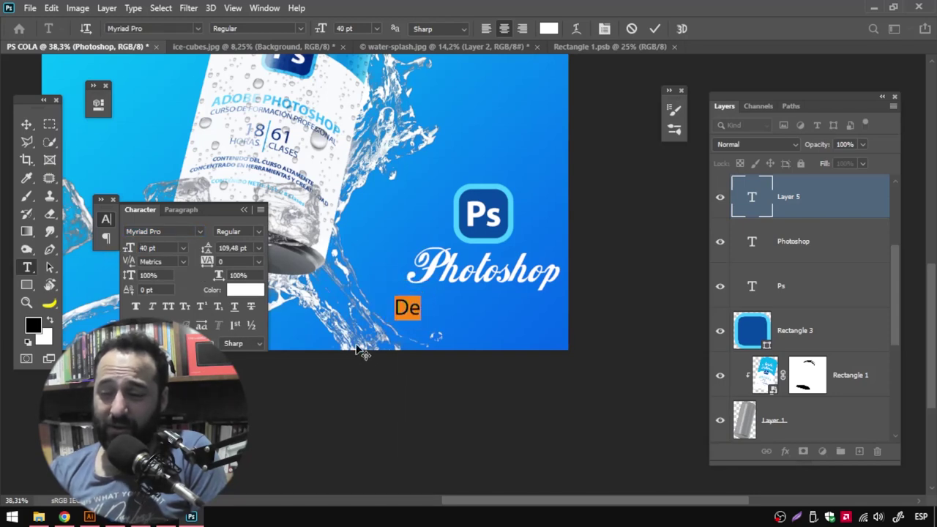
pyautogui.click(419, 308)
pyautogui.write('nova')
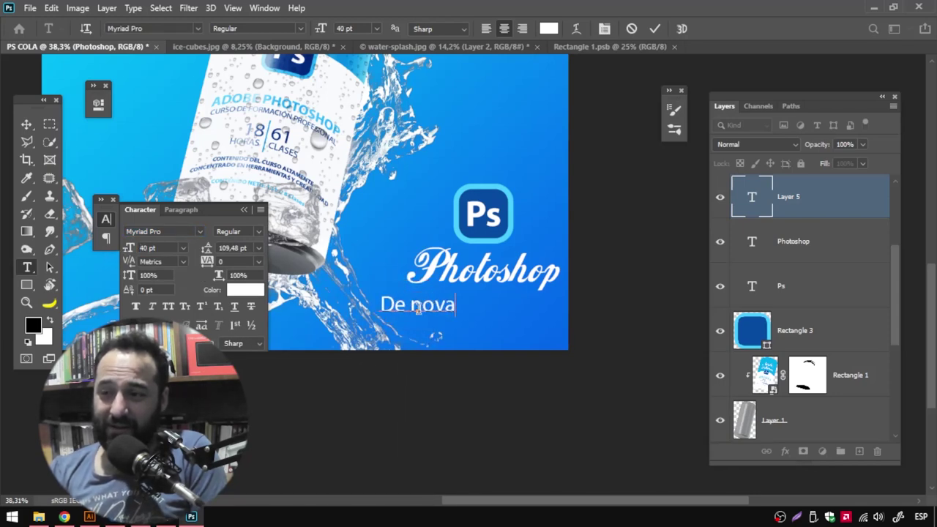
pyautogui.write('to a profe sional')
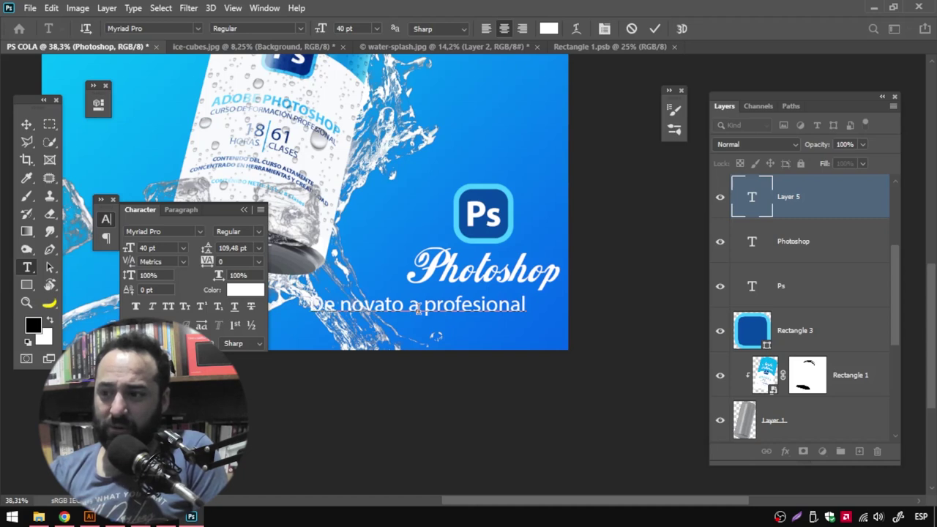
pyautogui.hotkey('ctrl', 'Return')
# Step: Position and resize the tagline to fit under the Photoshop title, then zoom out
pyautogui.press('v')
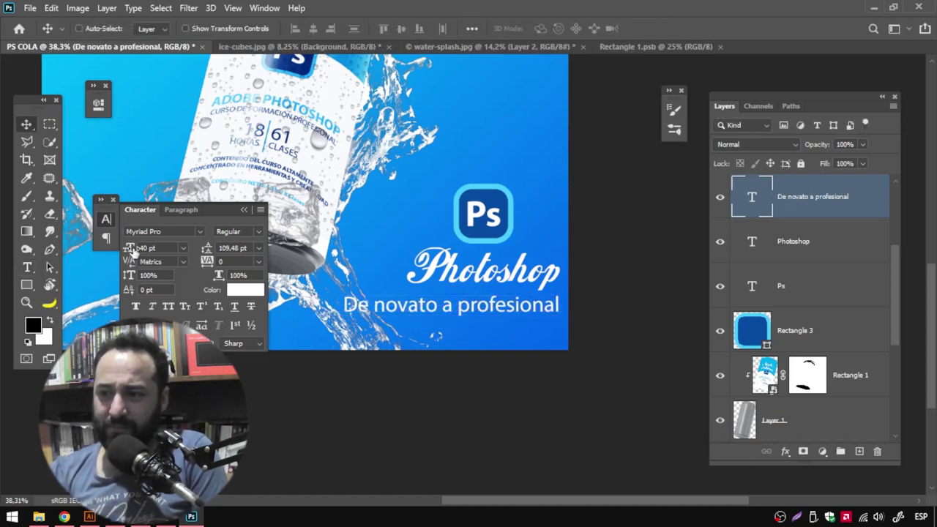
pyautogui.moveTo(138, 249); pyautogui.dragTo(126, 250)
pyautogui.hotkey('ctrl', 't')
pyautogui.moveTo(441, 328); pyautogui.dragTo(626, 104)
pyautogui.press('Return')
pyautogui.press('z')
pyautogui.moveTo(487, 168)
pyautogui.mouseDown()
pyautogui.moveTo(440, 192)
pyautogui.moveTo(199, 210)
pyautogui.mouseUp()
pyautogui.click(245, 210)
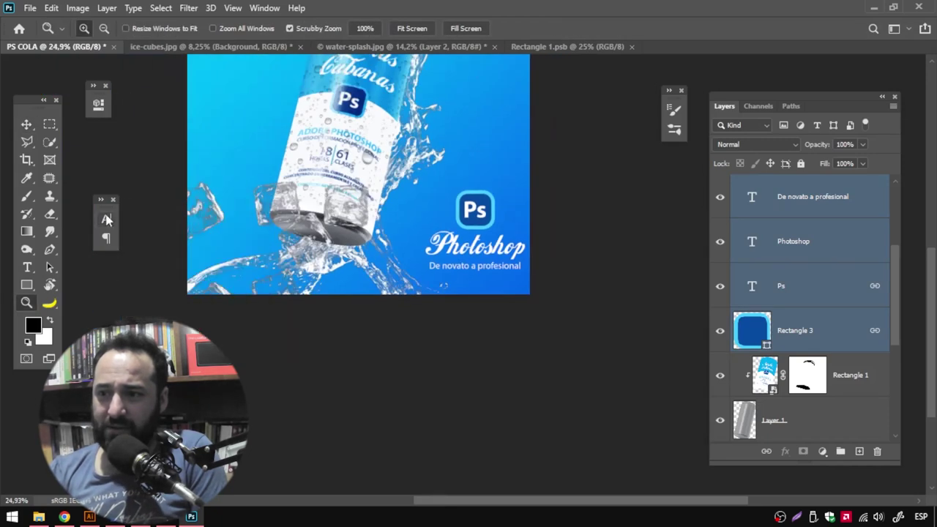
# Step: Hide all panels with Tab and switch to full-screen mode to view the finished PS COLA poster
pyautogui.moveTo(300, 158)
pyautogui.mouseDown()
pyautogui.moveTo(335, 297)
pyautogui.moveTo(352, 269)
pyautogui.mouseUp()
pyautogui.press('Tab')
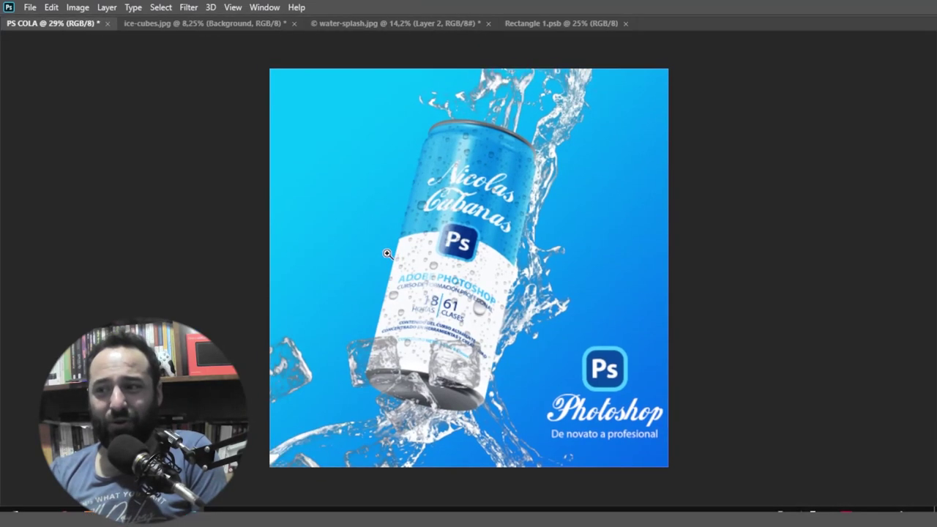
pyautogui.press('f')
pyautogui.press('f')
pyautogui.moveTo(476, 223); pyautogui.dragTo(492, 226)
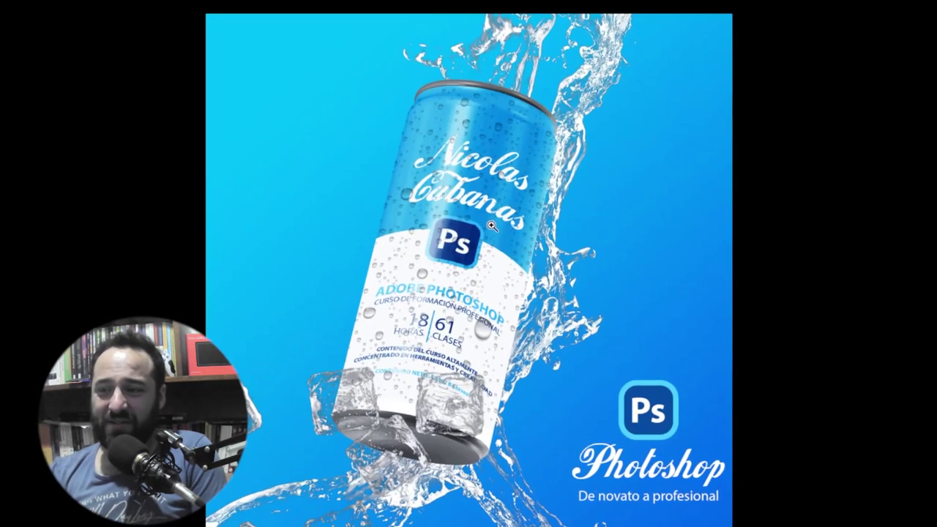